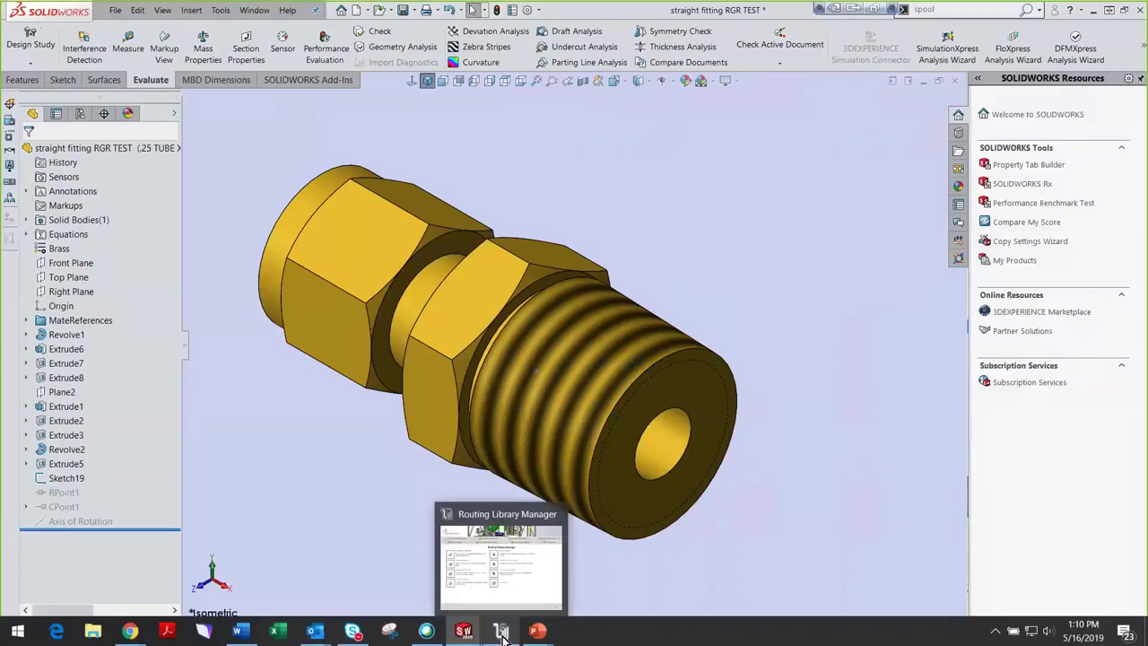
- Open the Routing Library Manager and start the Routing Component Wizard for a Tubing route with component type Other Fittings > Other Fitting
left_click(222, 12)
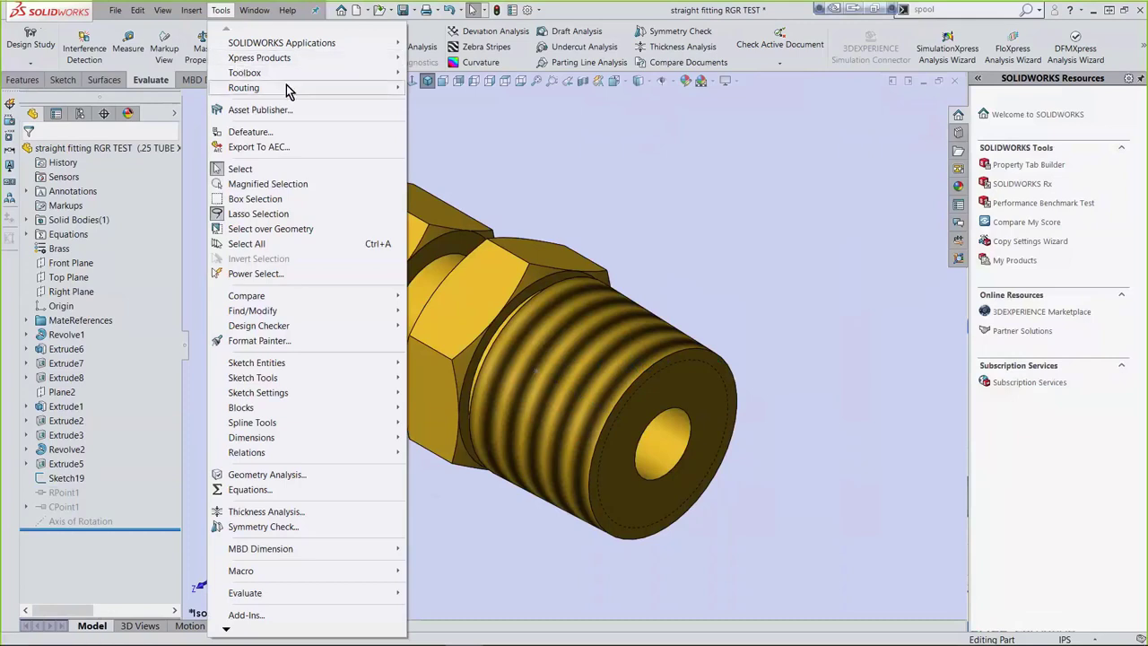
mouse_move(302, 88)
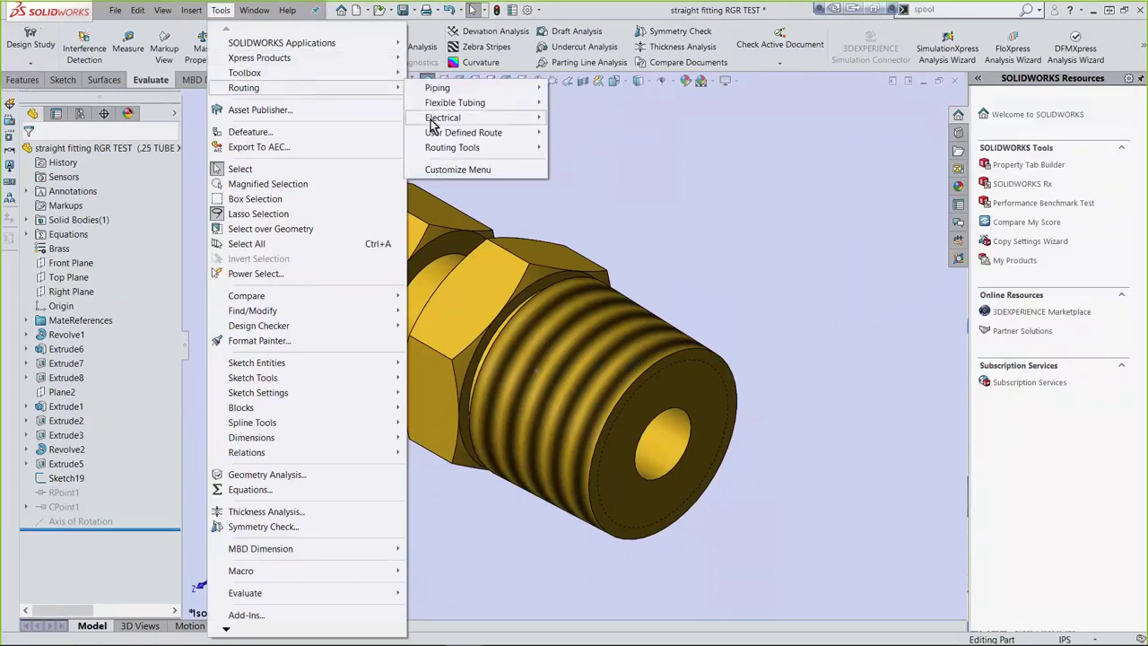
mouse_move(473, 154)
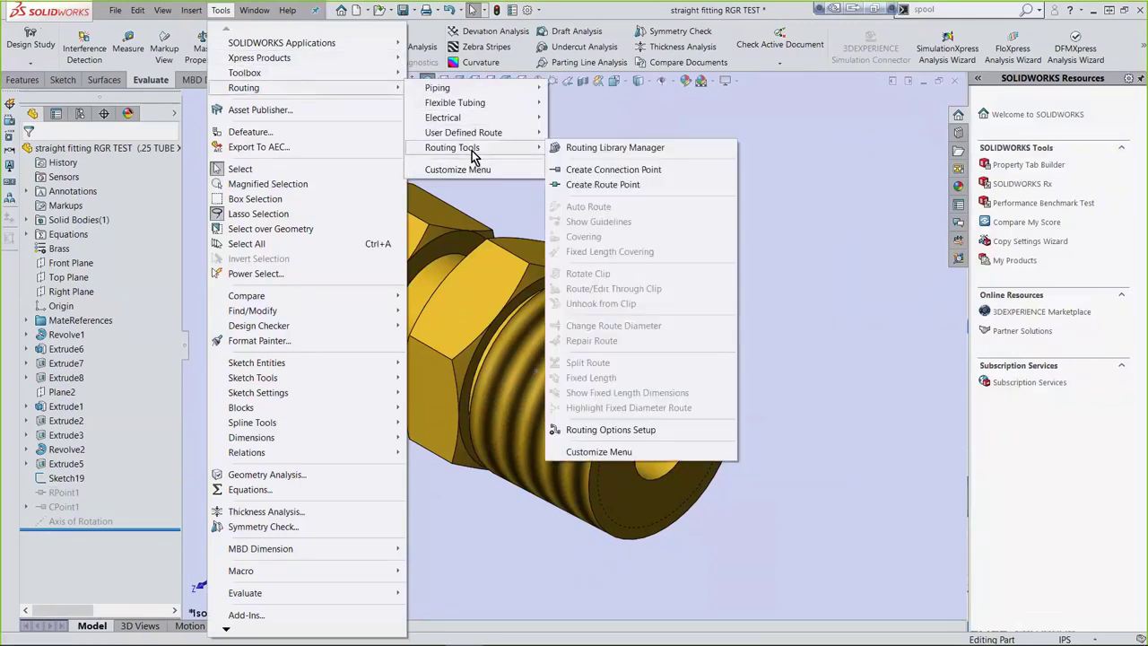
left_click(619, 149)
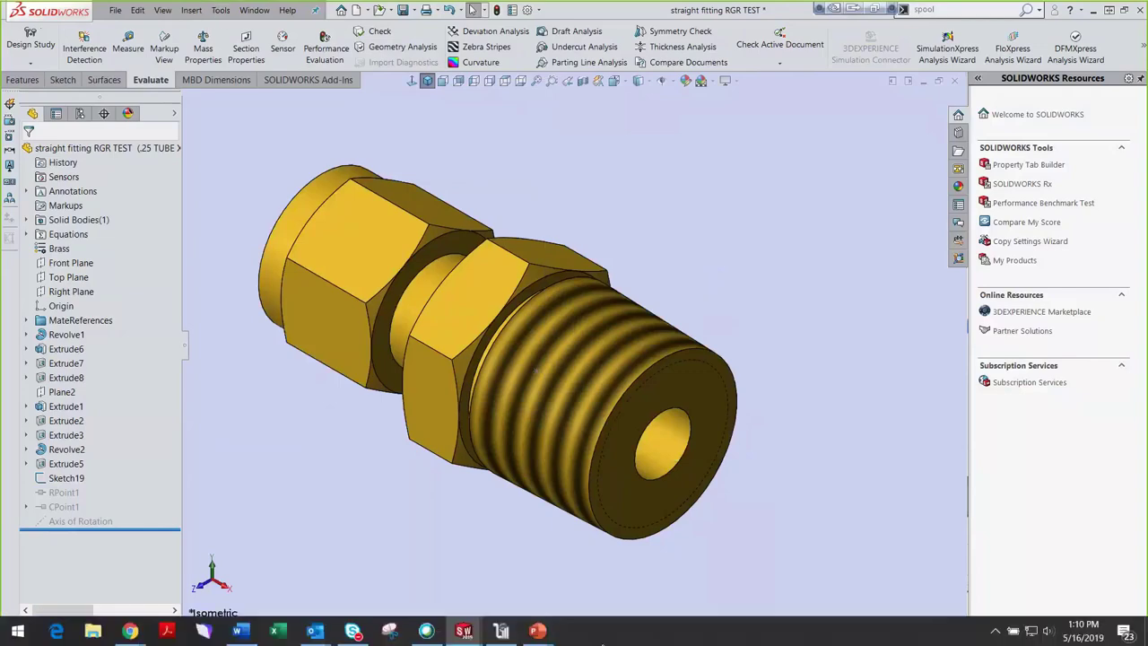
left_click(500, 632)
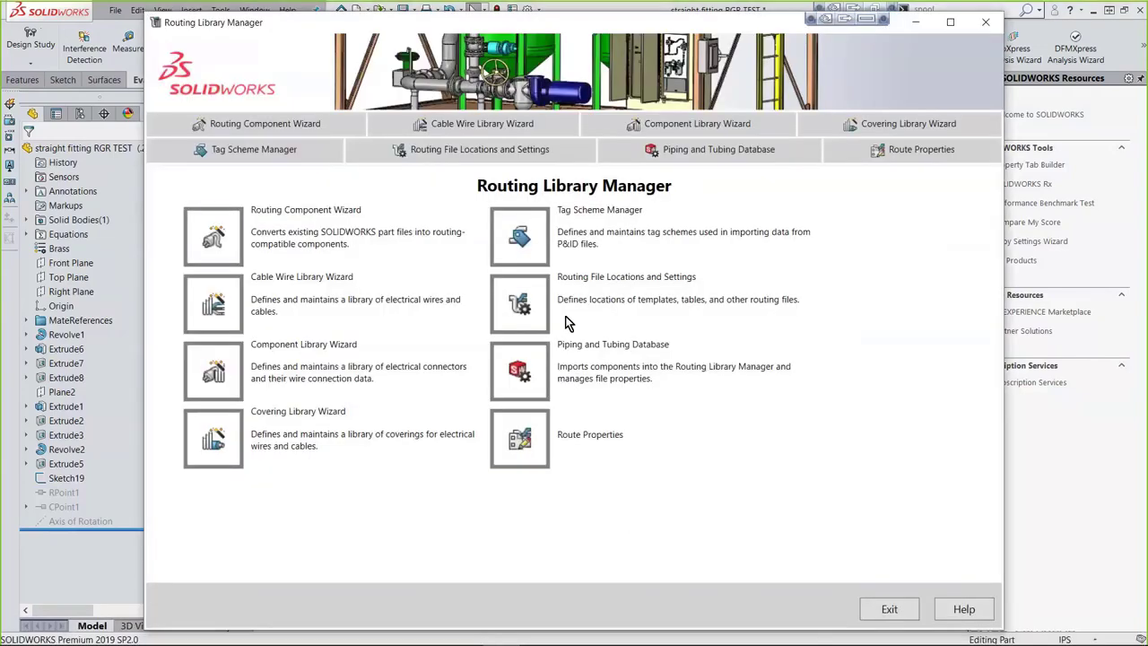
left_click(222, 238)
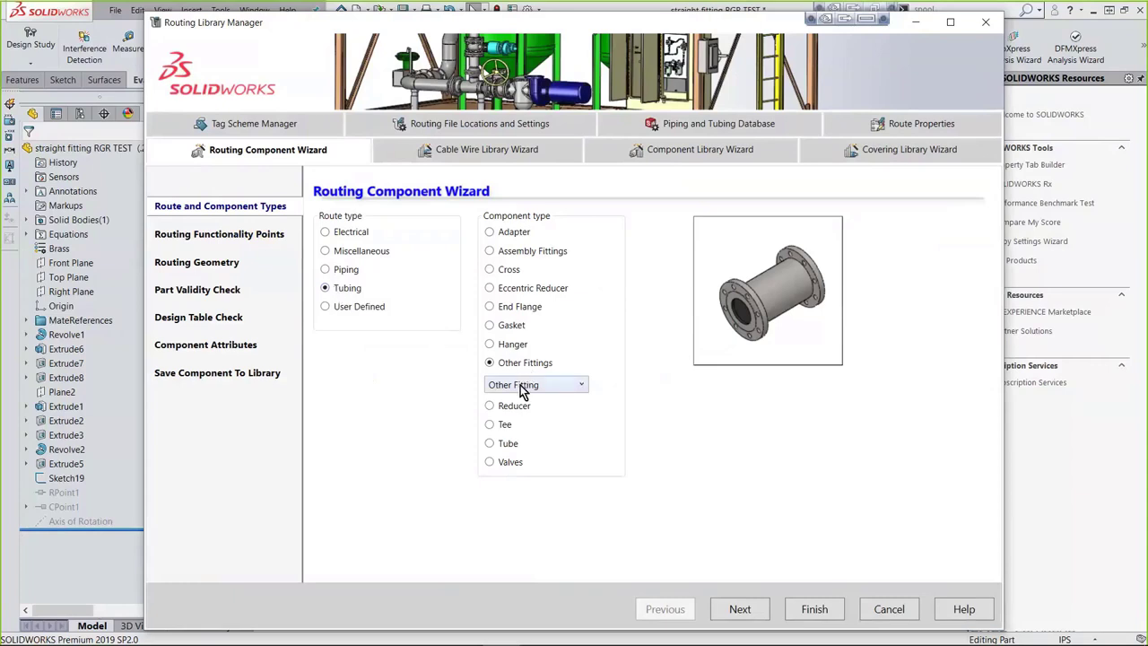
left_click(736, 609)
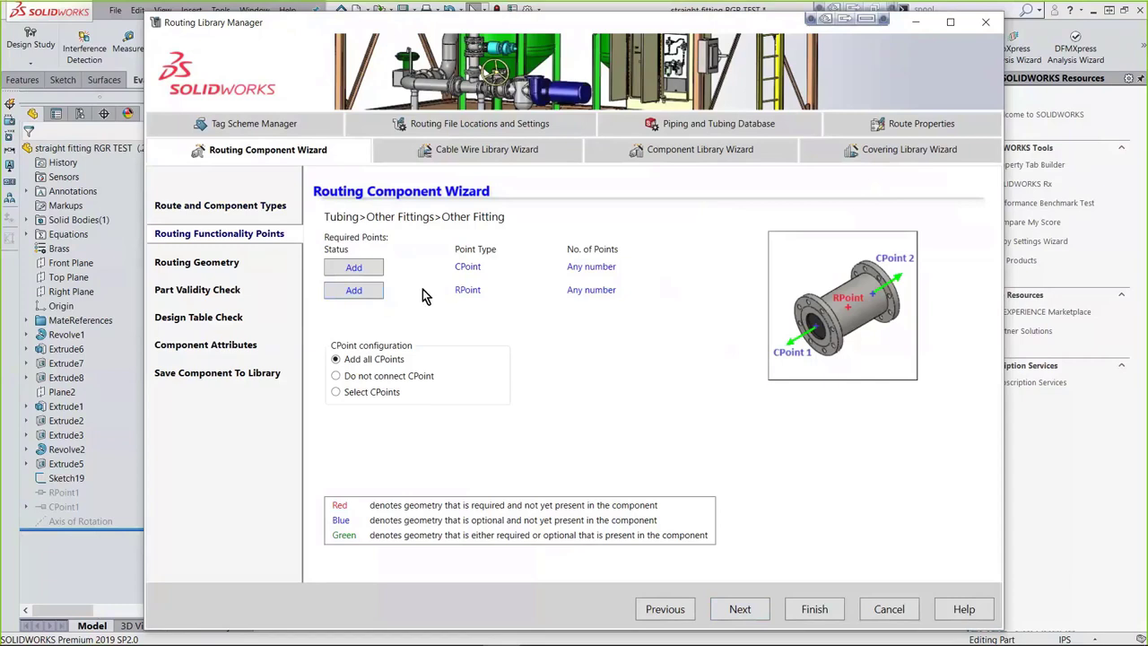
- Add a connection point of route type Tube on the ring-shaped ledge face inside the fitting's tube bore
left_click(353, 269)
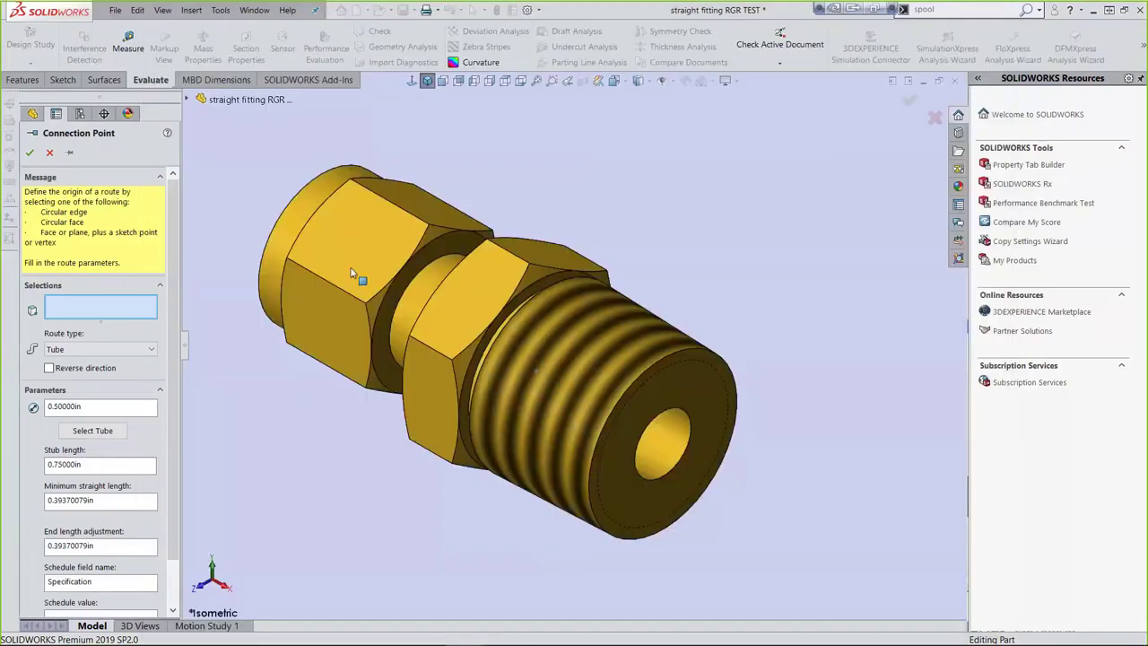
middle_click_drag(408, 296, 525, 367)
scroll(417, 334, "down", 4)
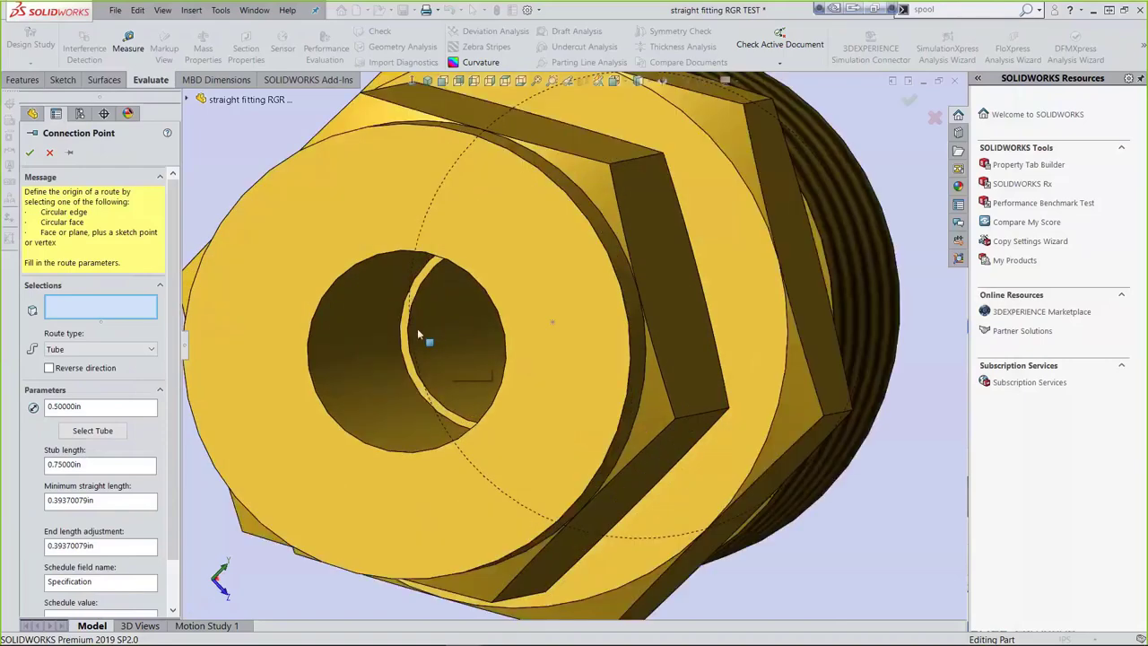
left_click(406, 328)
scroll(406, 328, "up", 4)
middle_click_drag(422, 330, 432, 375)
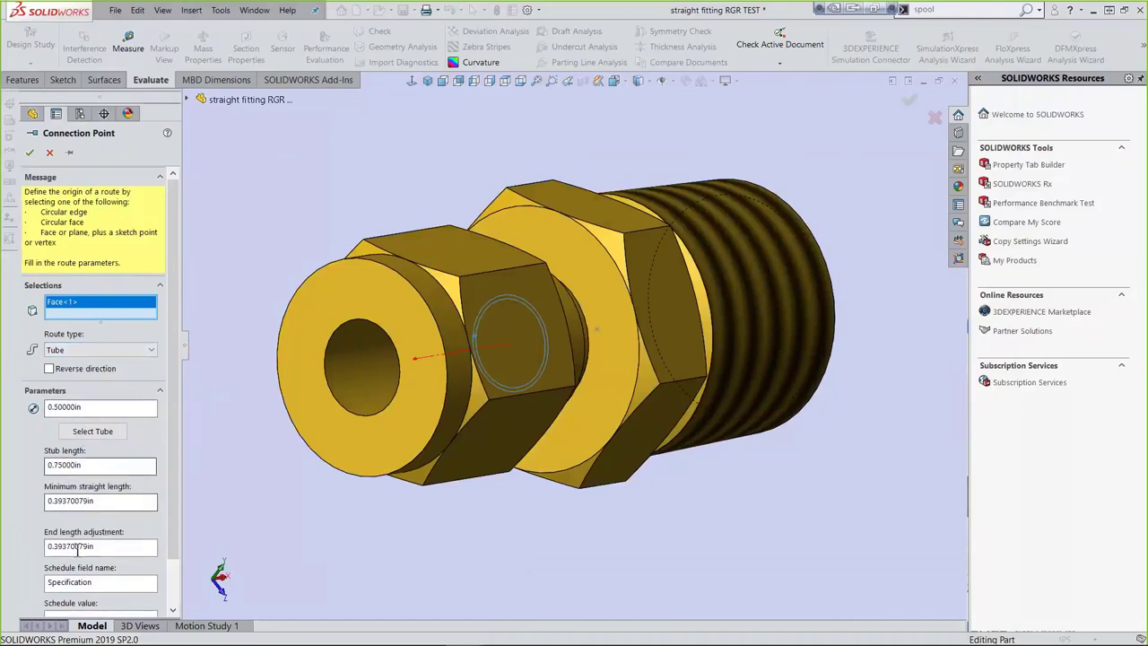
left_click(32, 157)
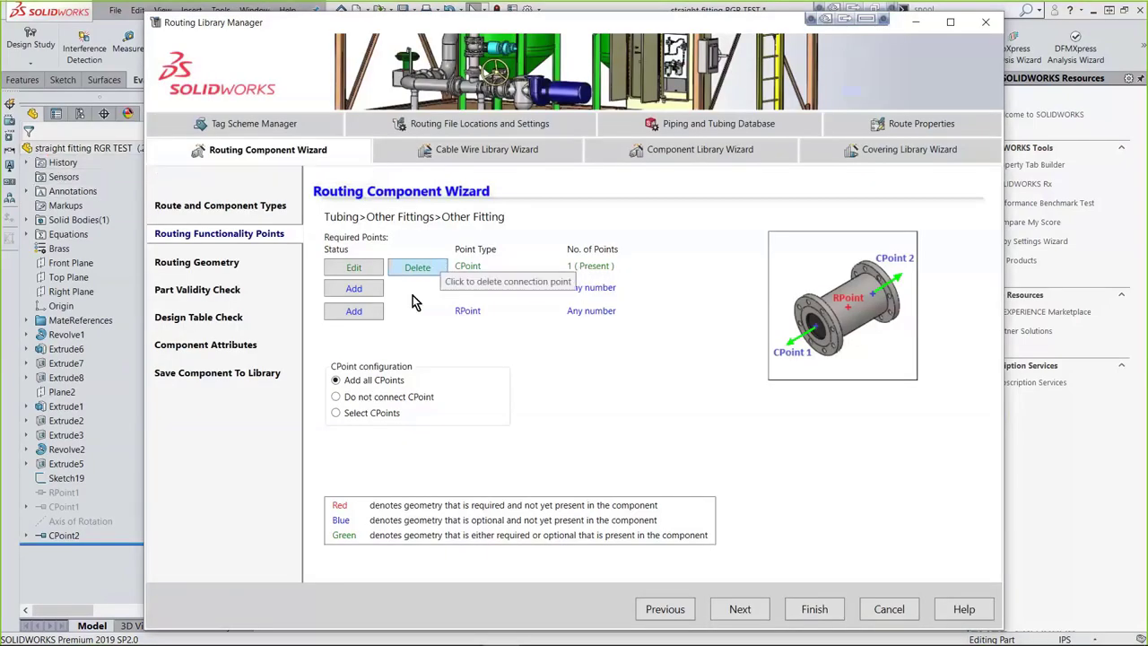
- Add a route point at the sketch point of Sketch19 in the middle of the fitting
left_click(350, 314)
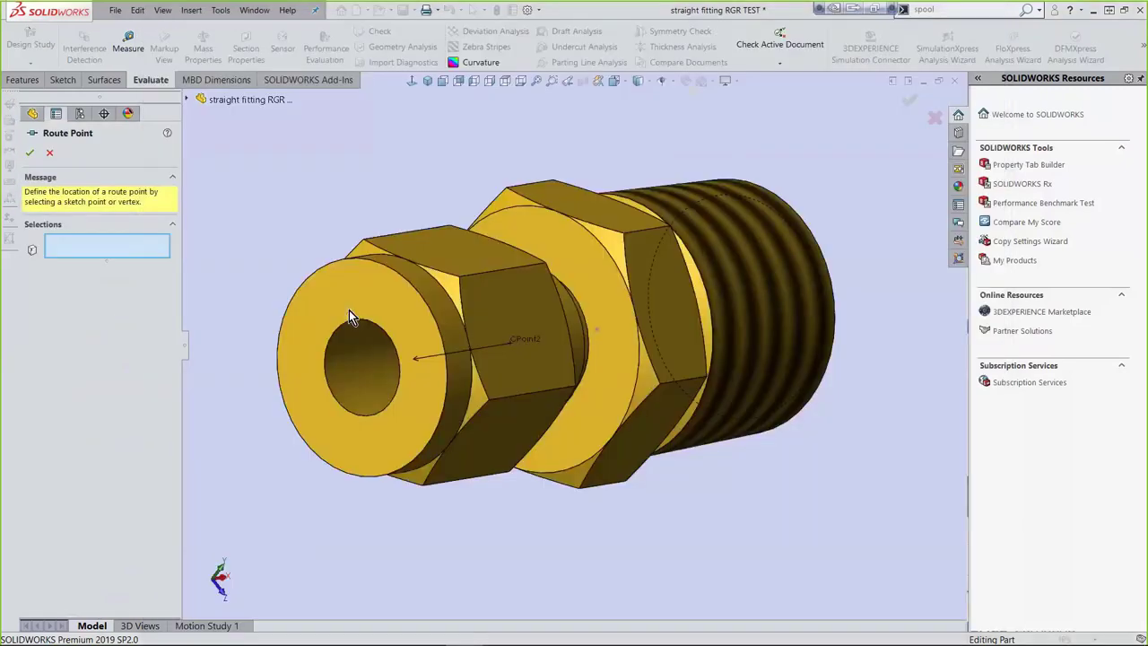
middle_click_drag(349, 315, 644, 333)
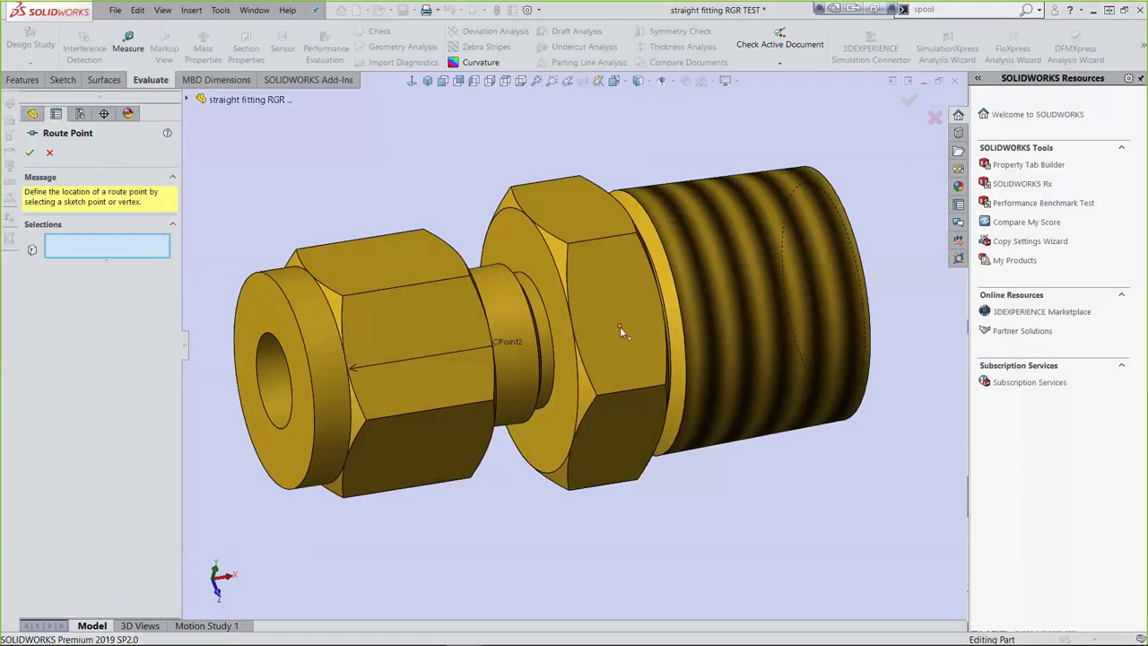
left_click(620, 329)
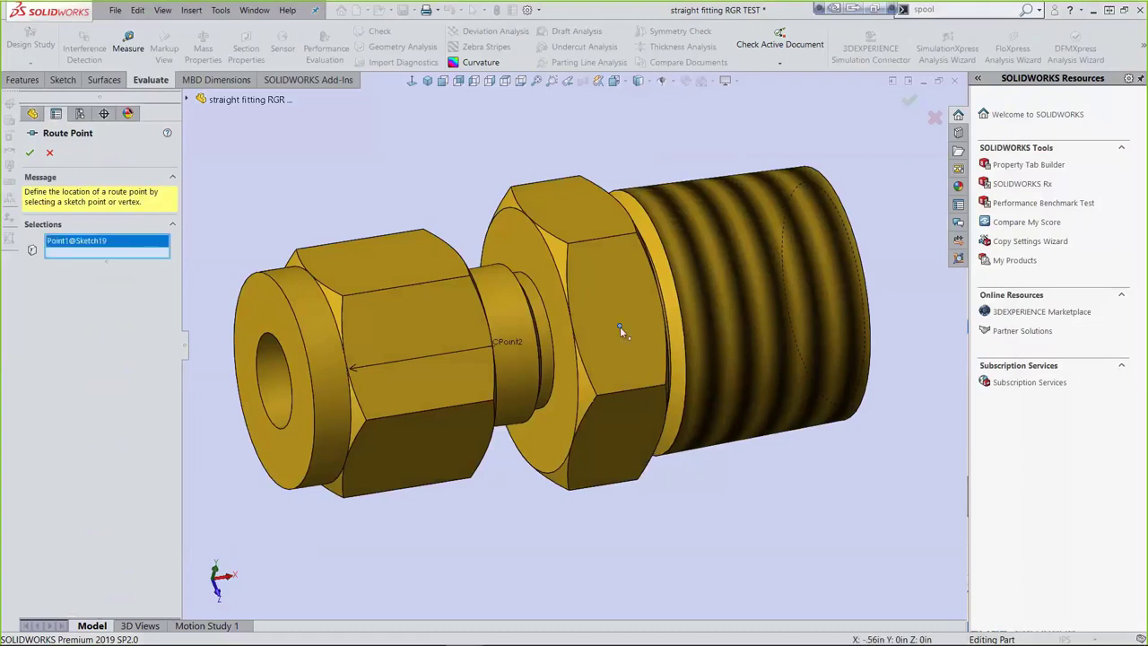
left_click(29, 154)
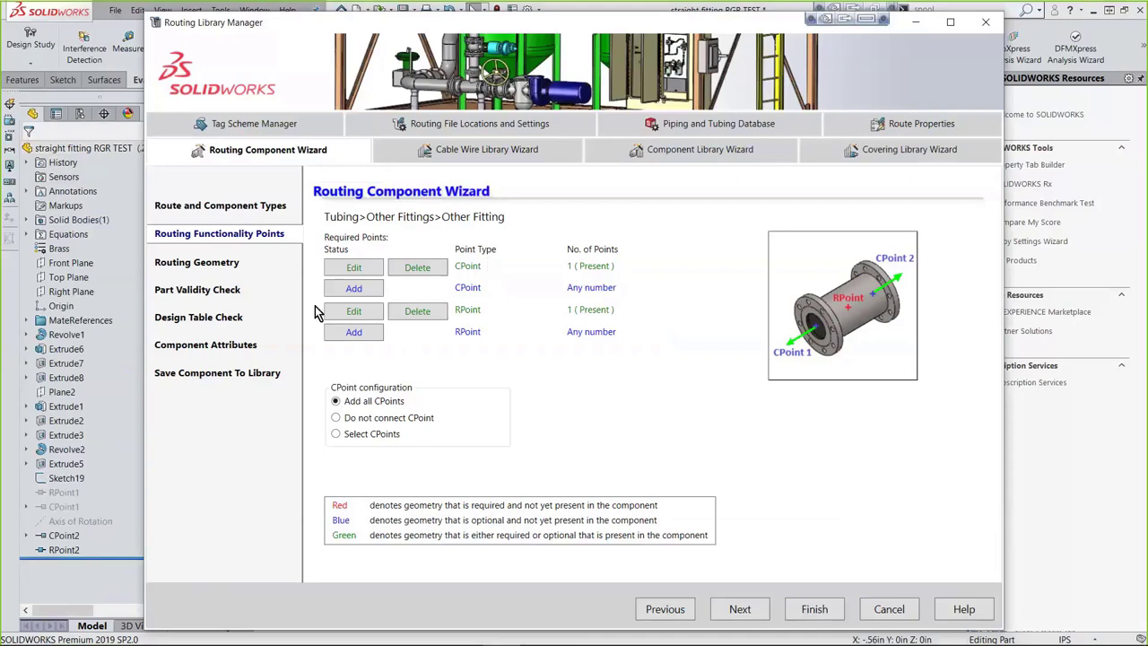
- Add the required Vertical axis as a new Cylindrical/Conical Face axis through the threaded end's face
left_click(740, 612)
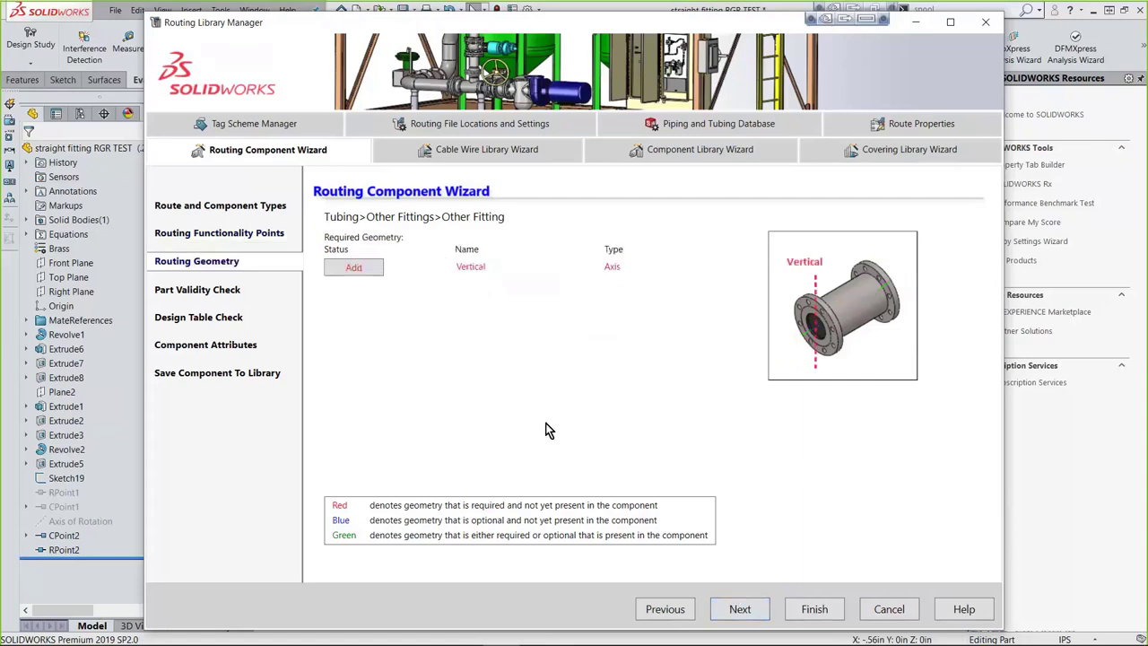
left_click(353, 273)
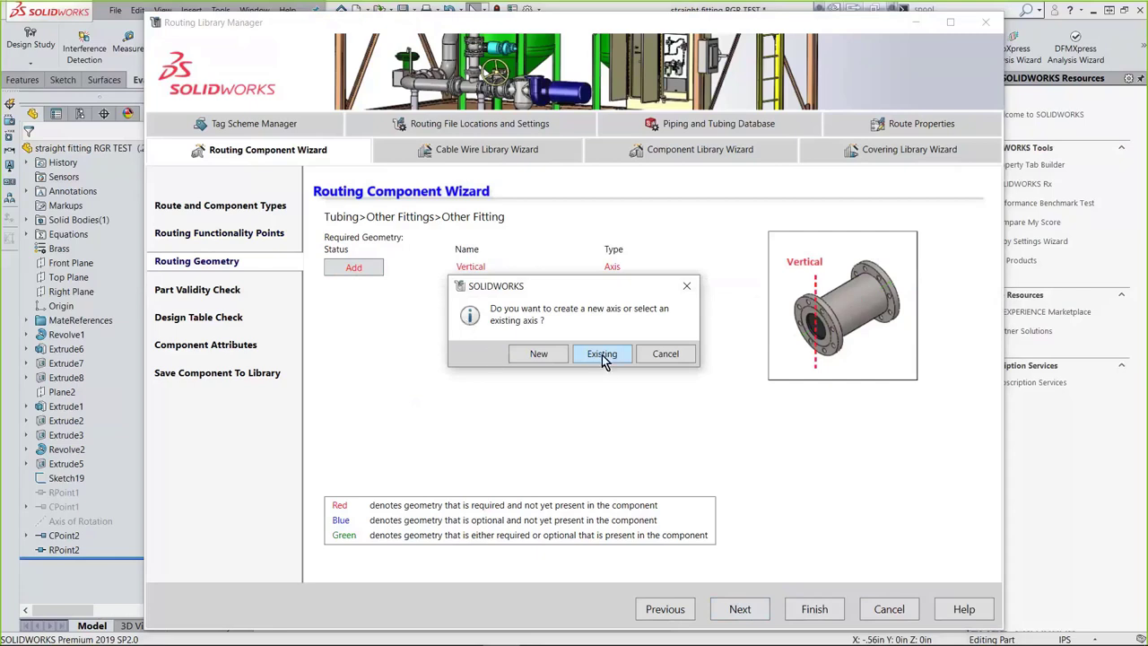
left_click(545, 355)
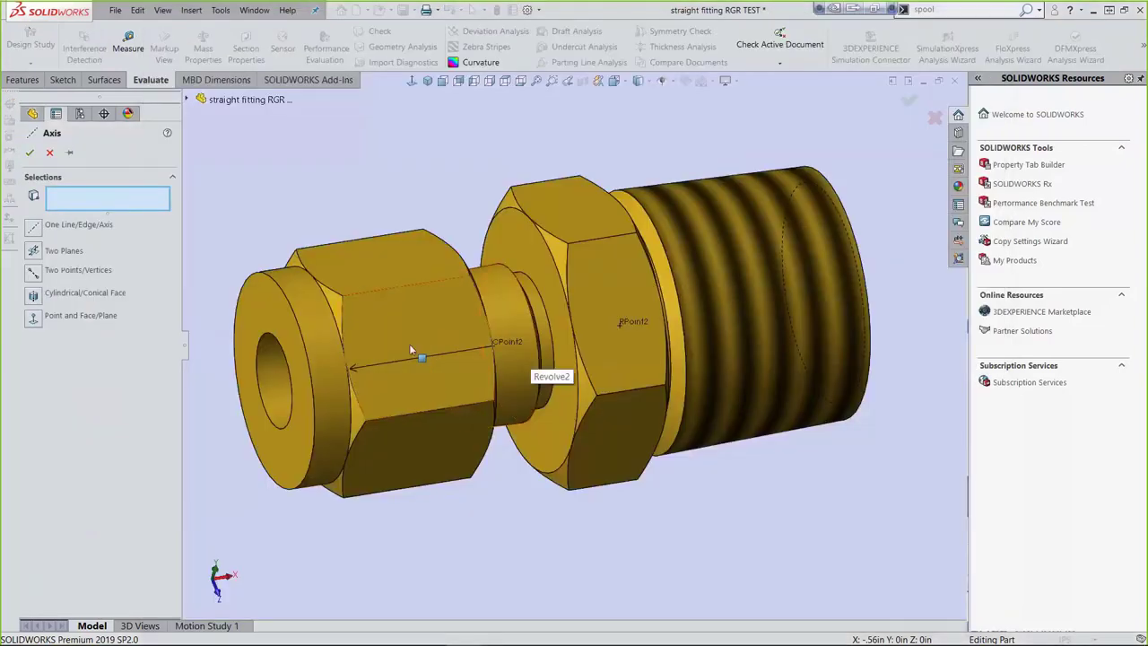
left_click(32, 299)
left_click(735, 238)
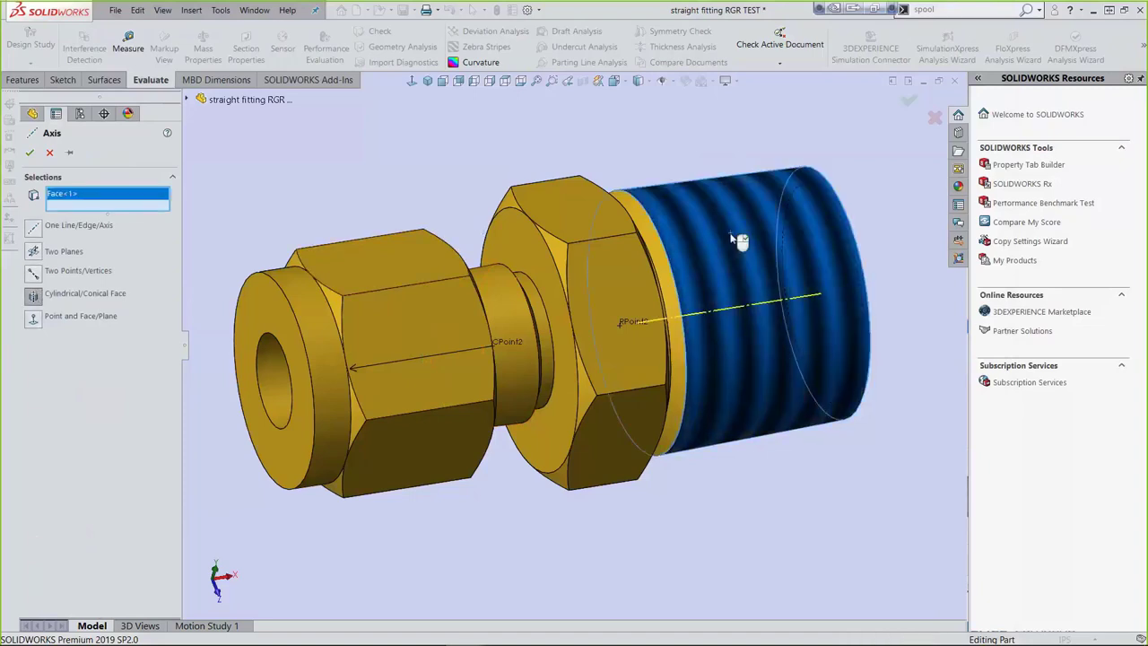
left_click(29, 154)
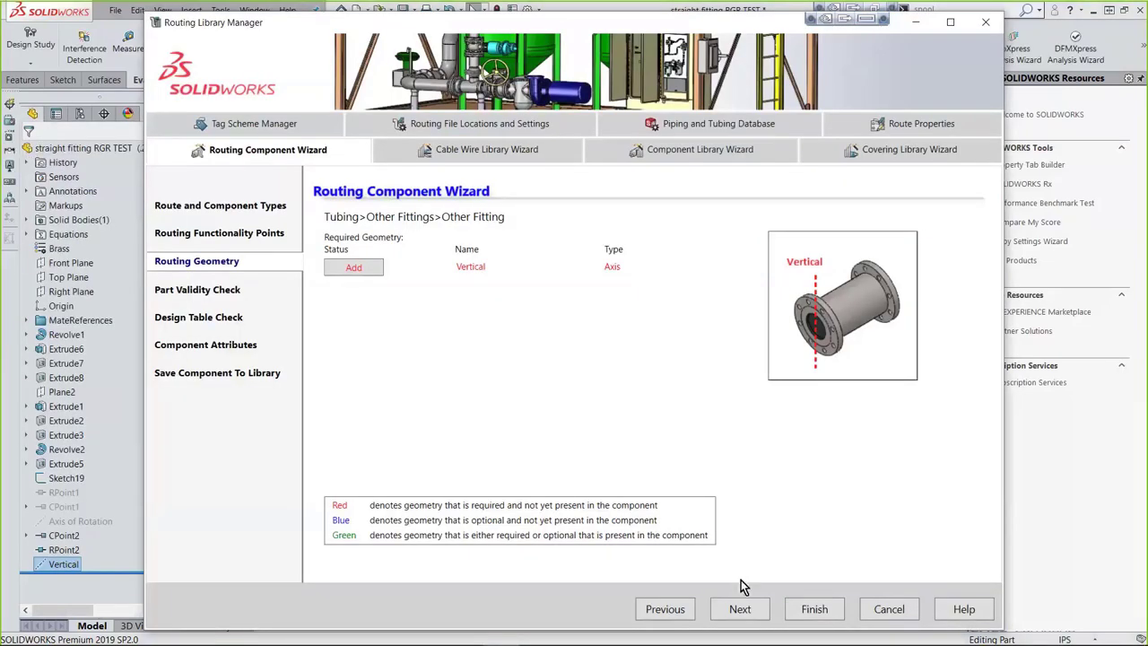
- Advance past the part validity check and inspect the fitting's configurations and its design table entry
left_click(737, 611)
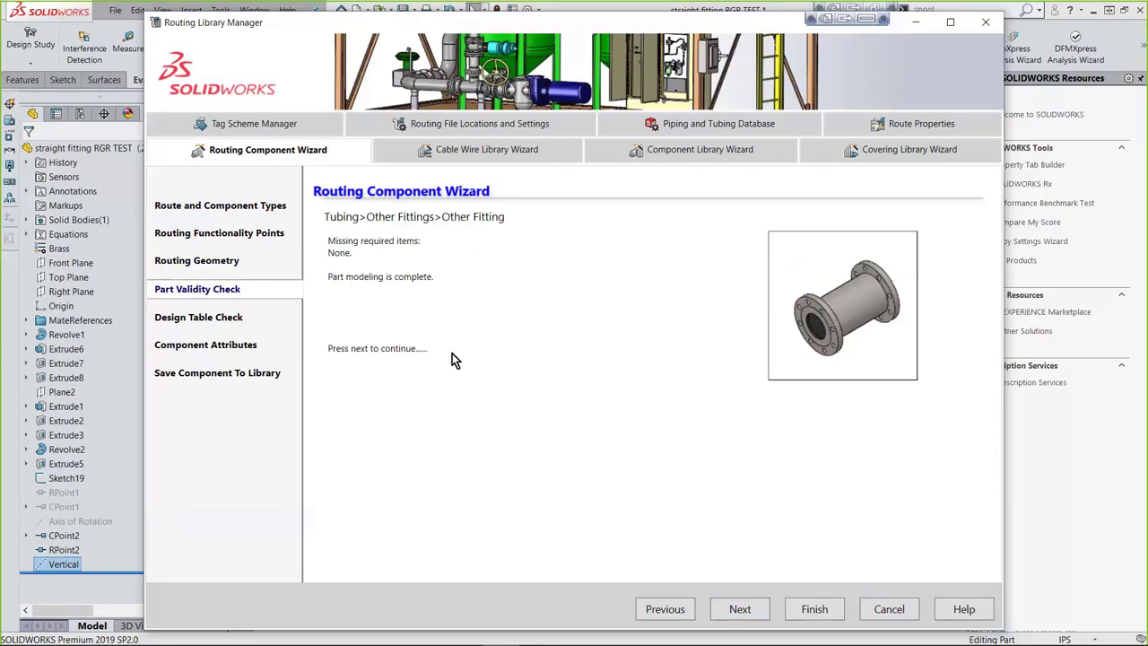
left_click(740, 612)
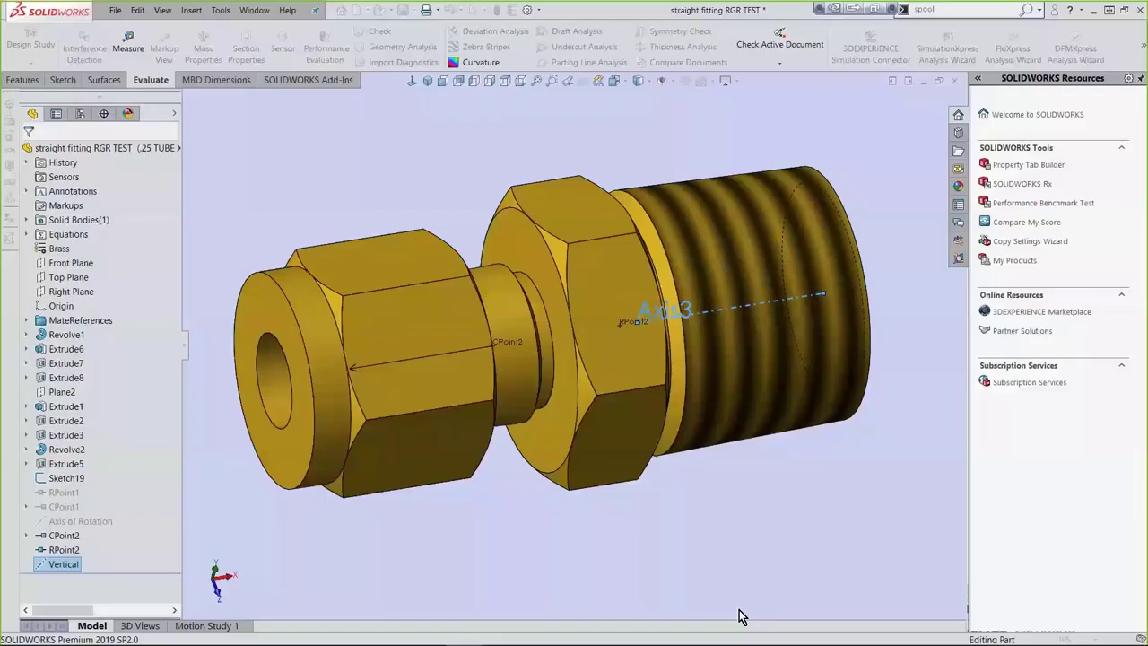
left_click(81, 114)
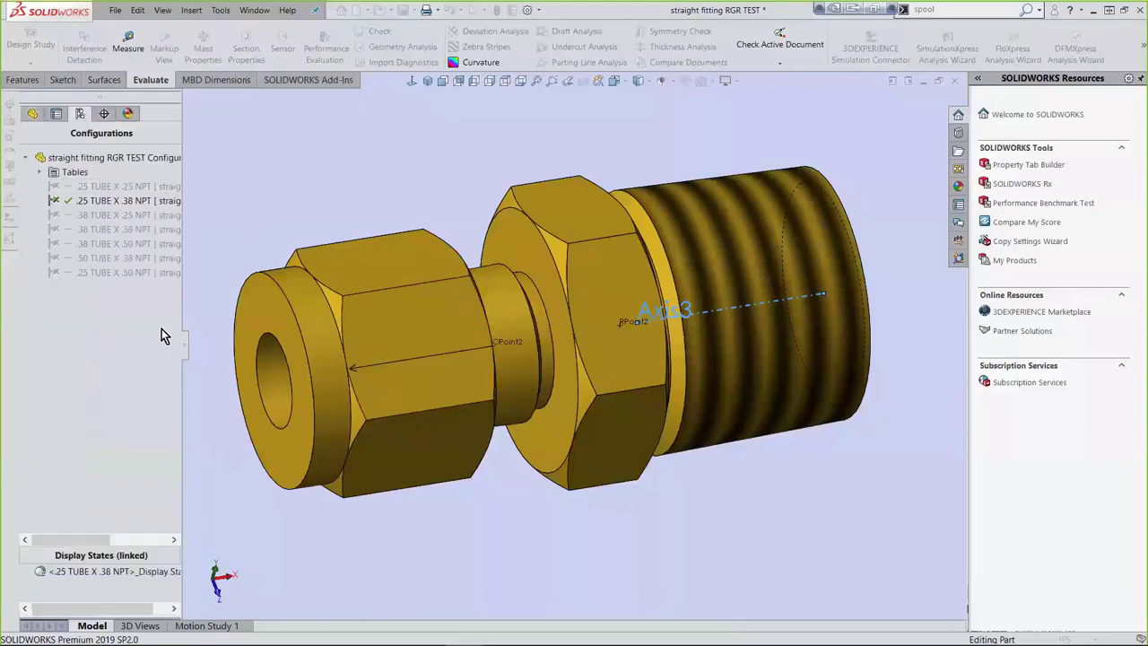
left_click_drag(184, 343, 272, 344)
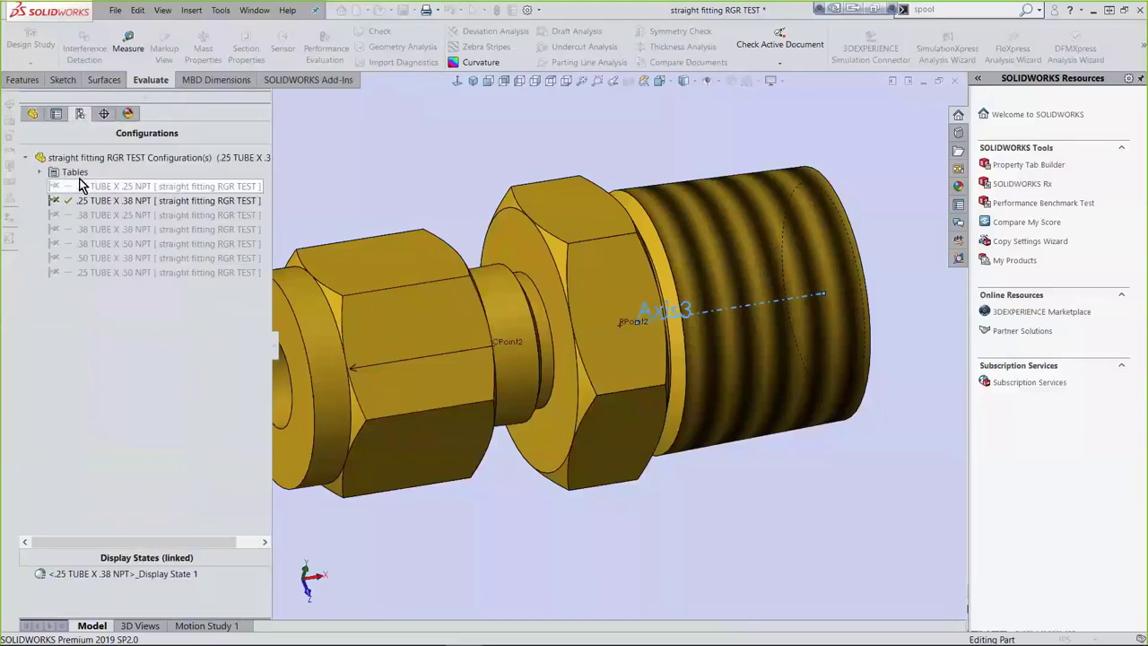
left_click(41, 172)
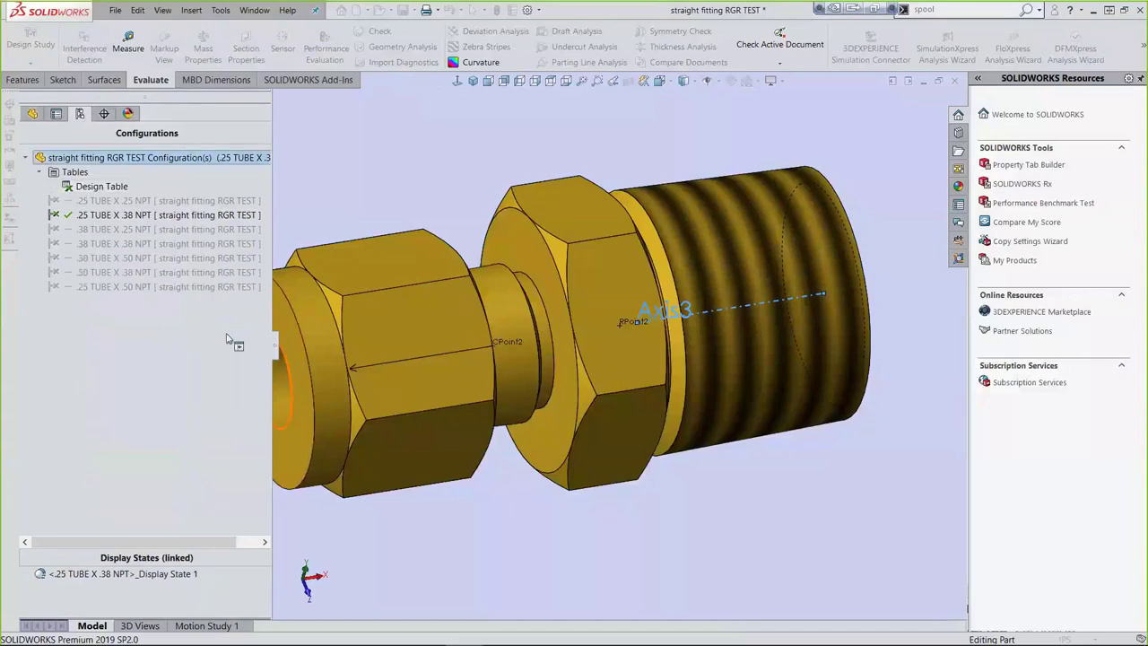
- Return to the wizard and advance through Design Table Check and Component Attributes to Save Component To Library
left_click(501, 631)
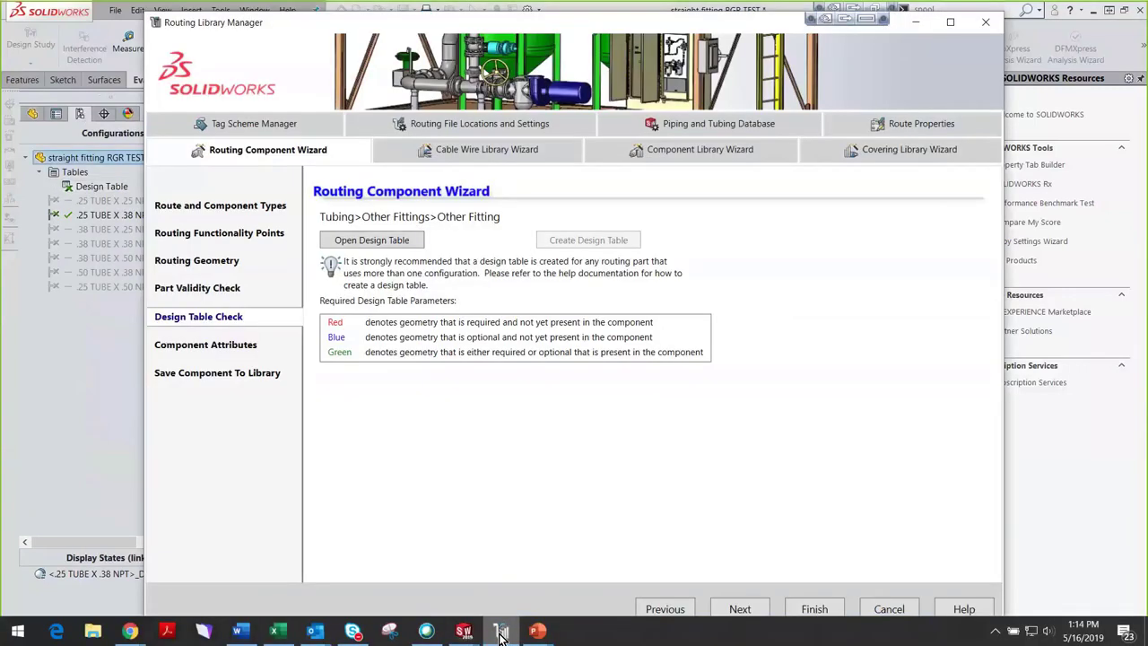
left_click(370, 241)
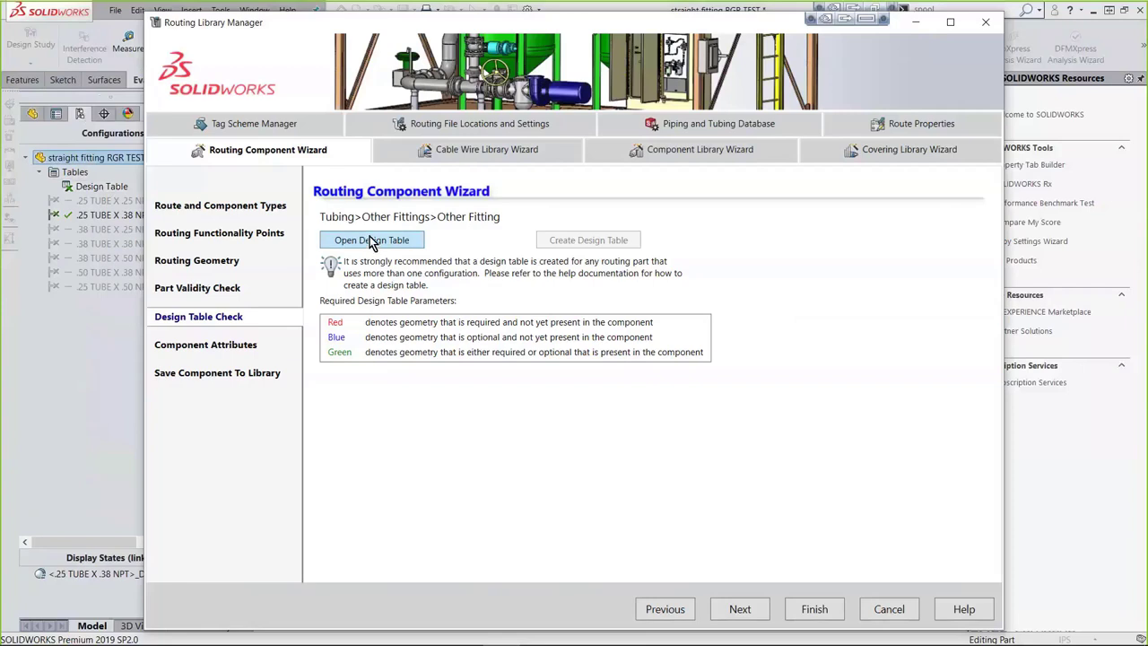
left_click(738, 612)
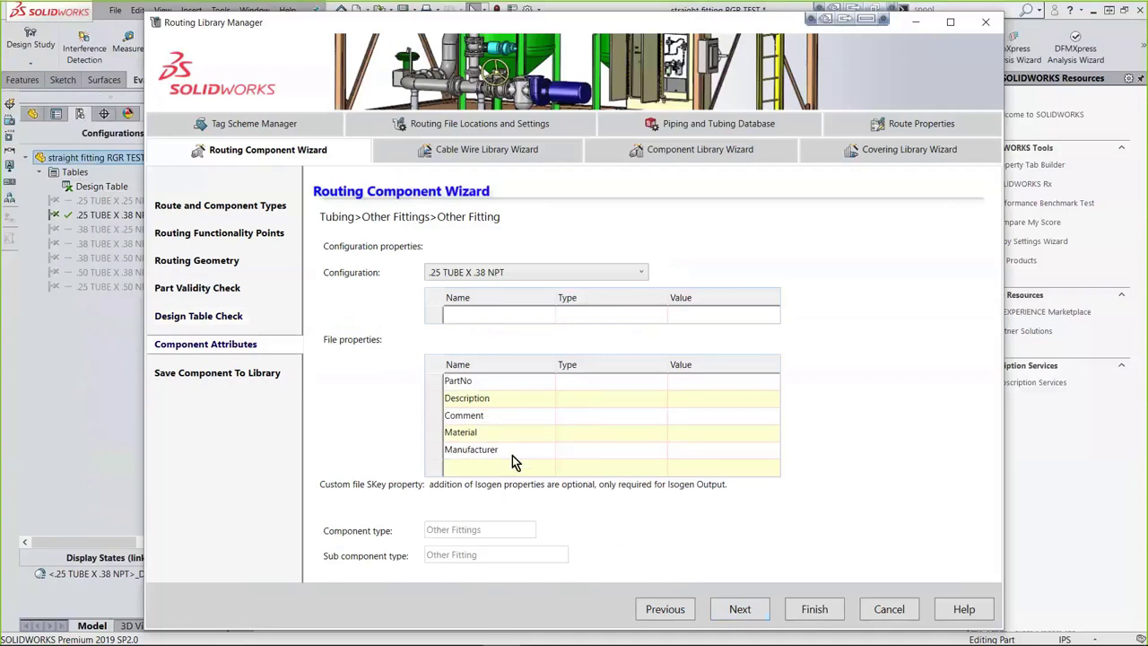
left_click(739, 609)
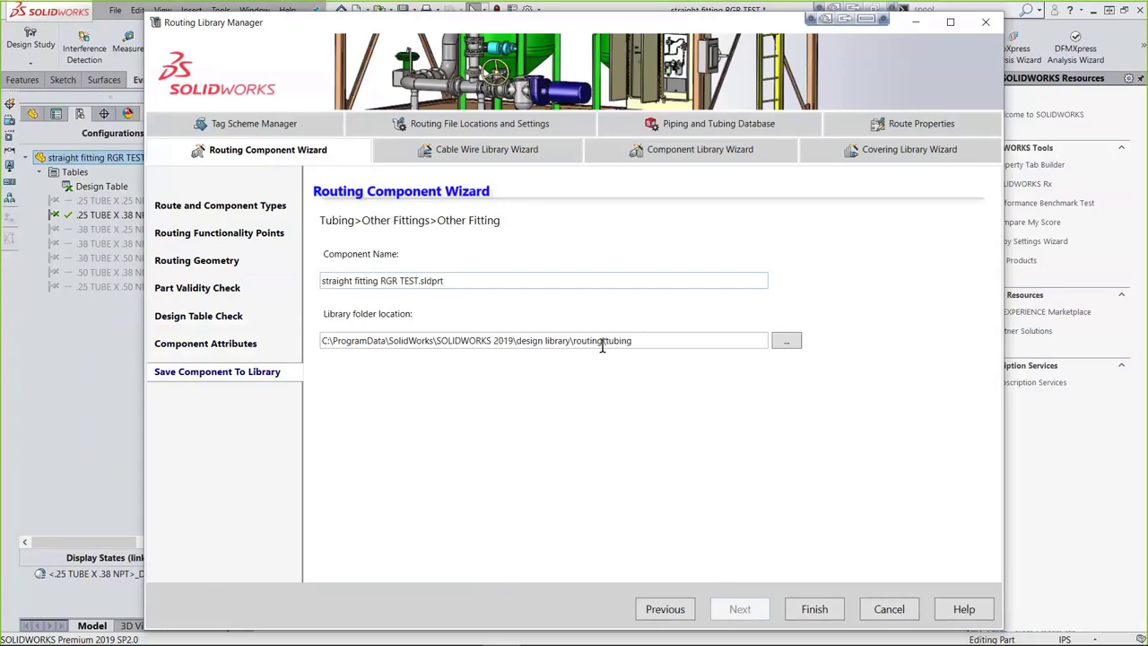
- Exit the Routing Component Wizard without finishing and close the straight fitting part without saving changes
left_click(885, 609)
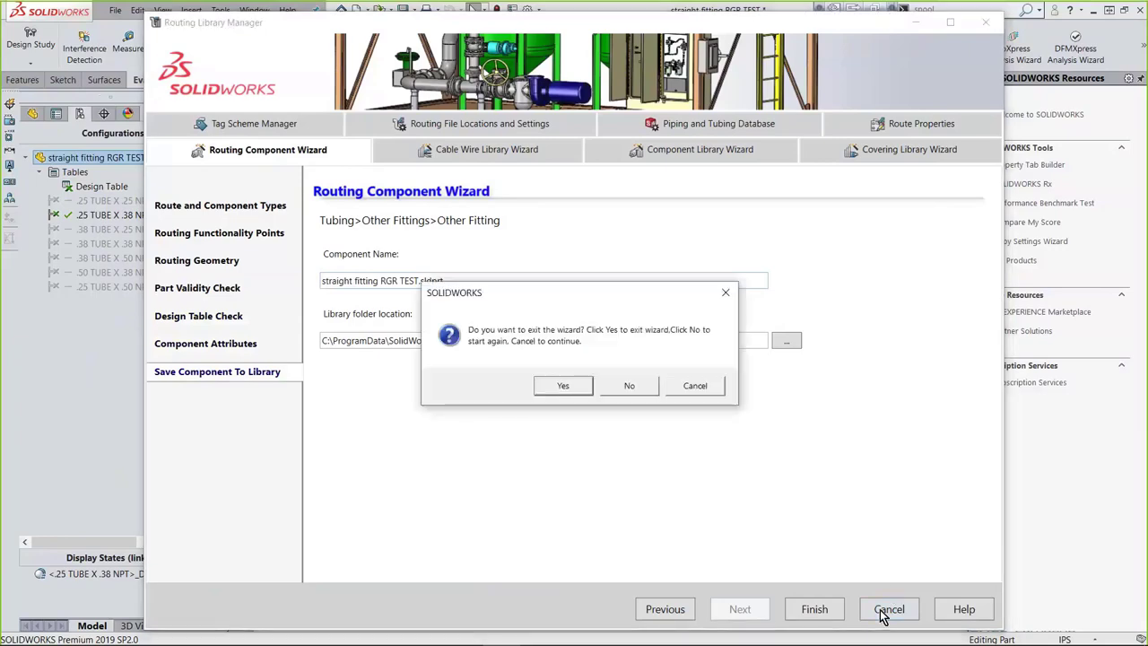
left_click(582, 385)
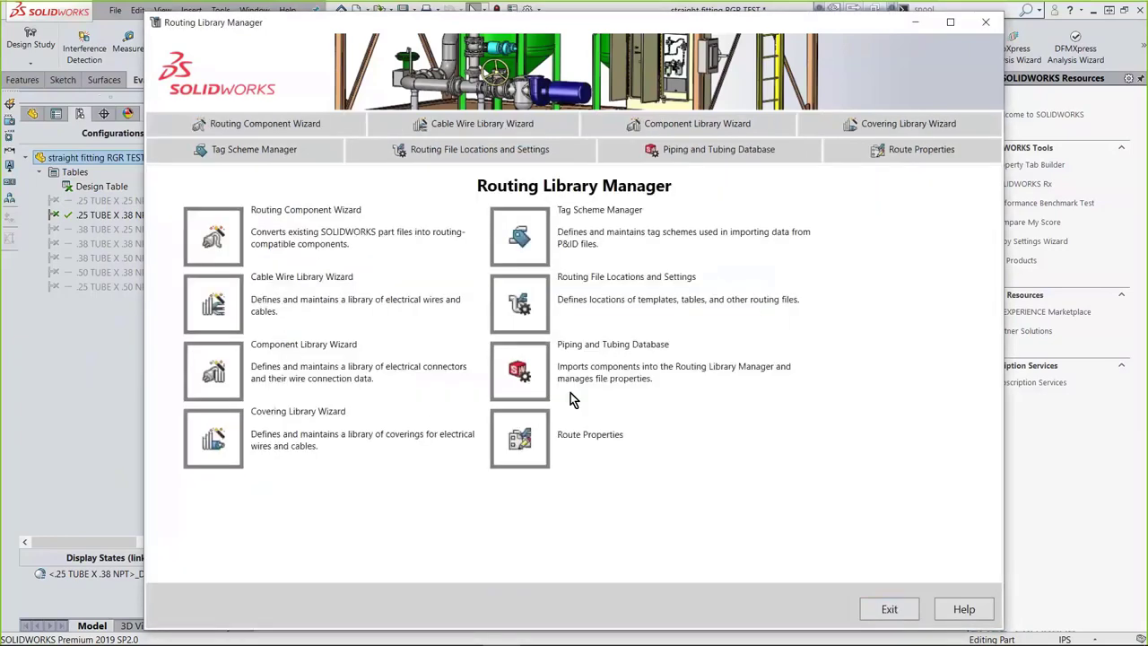
left_click(916, 30)
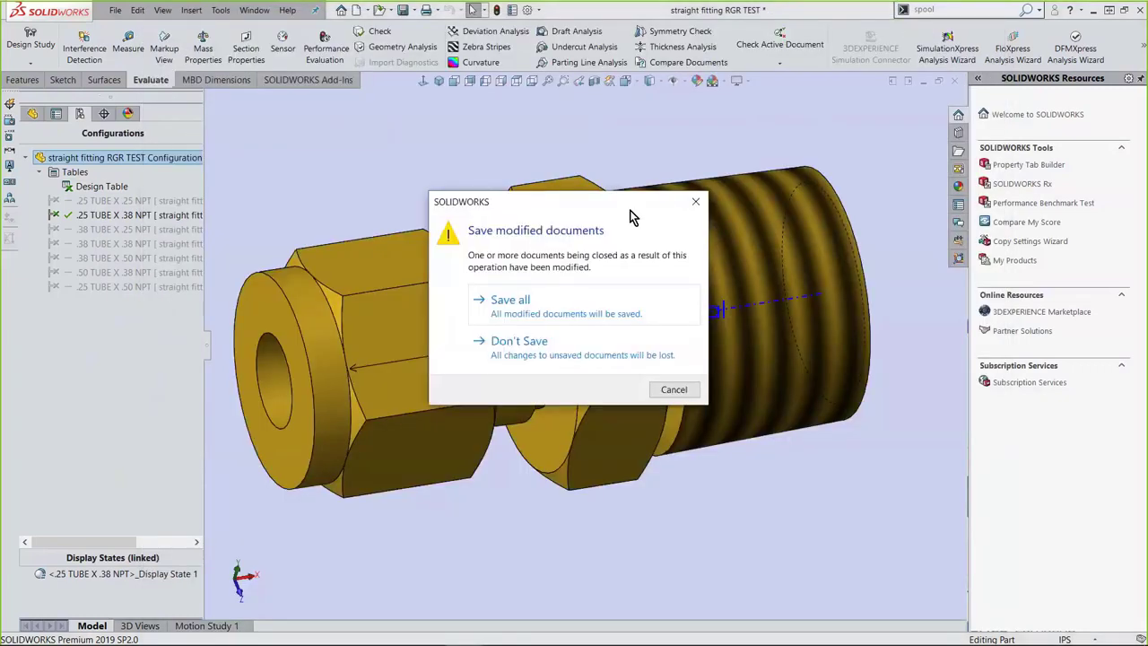
left_click(545, 354)
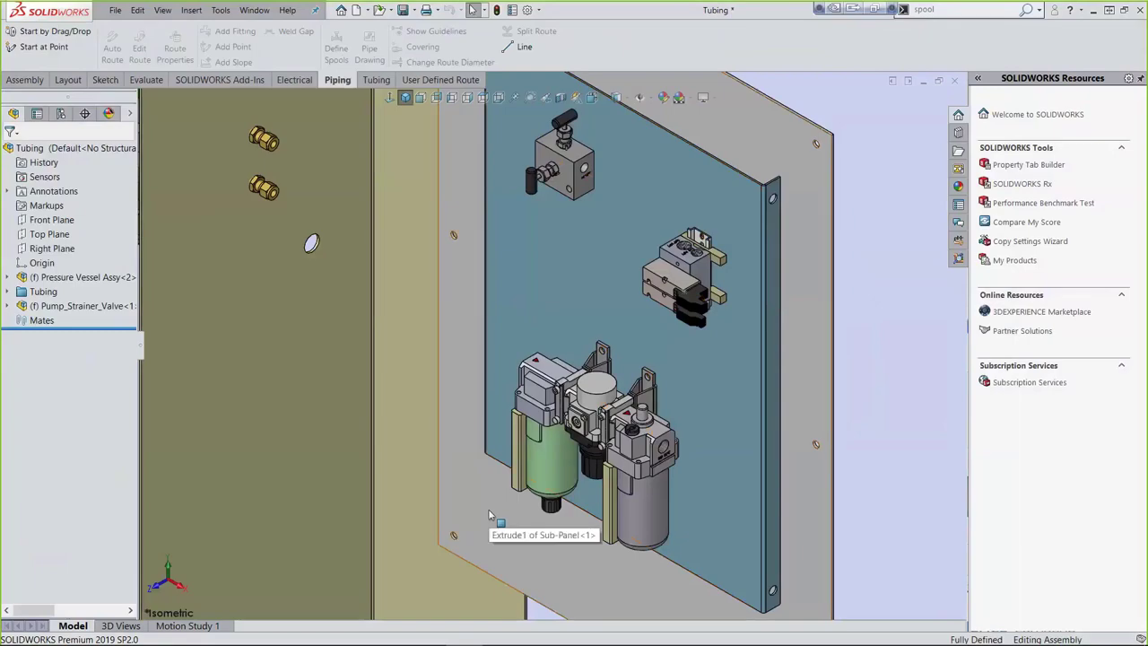
- Switch to the PowerPoint slideshow and advance to the Tubing Routes slide
key("alt+Tab")
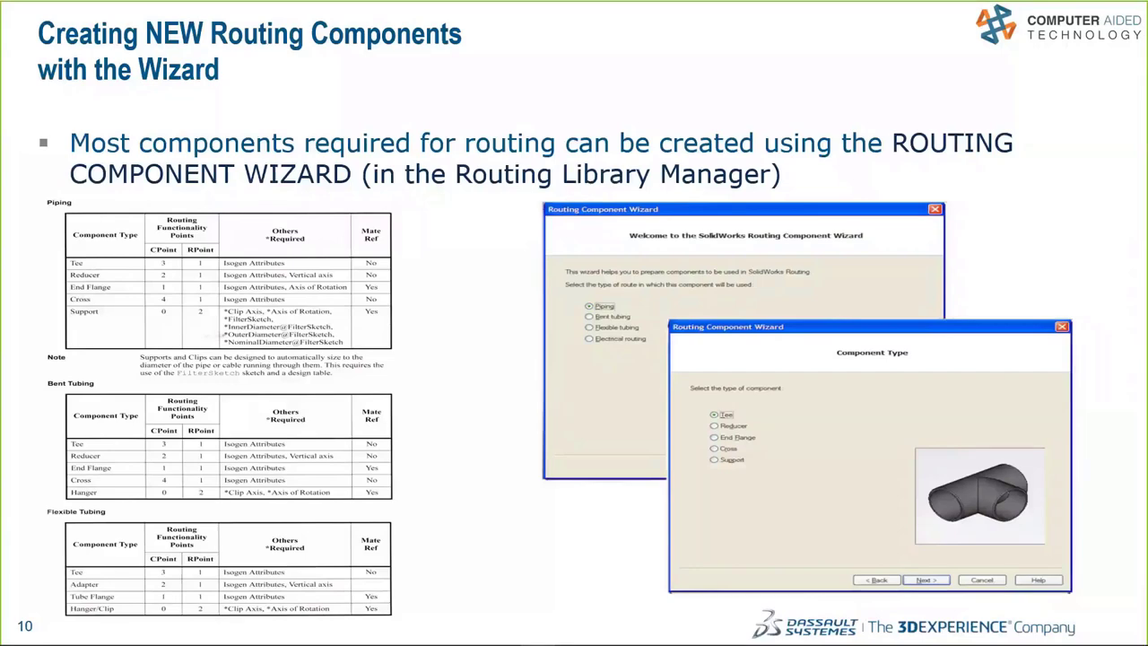
left_click(28, 542)
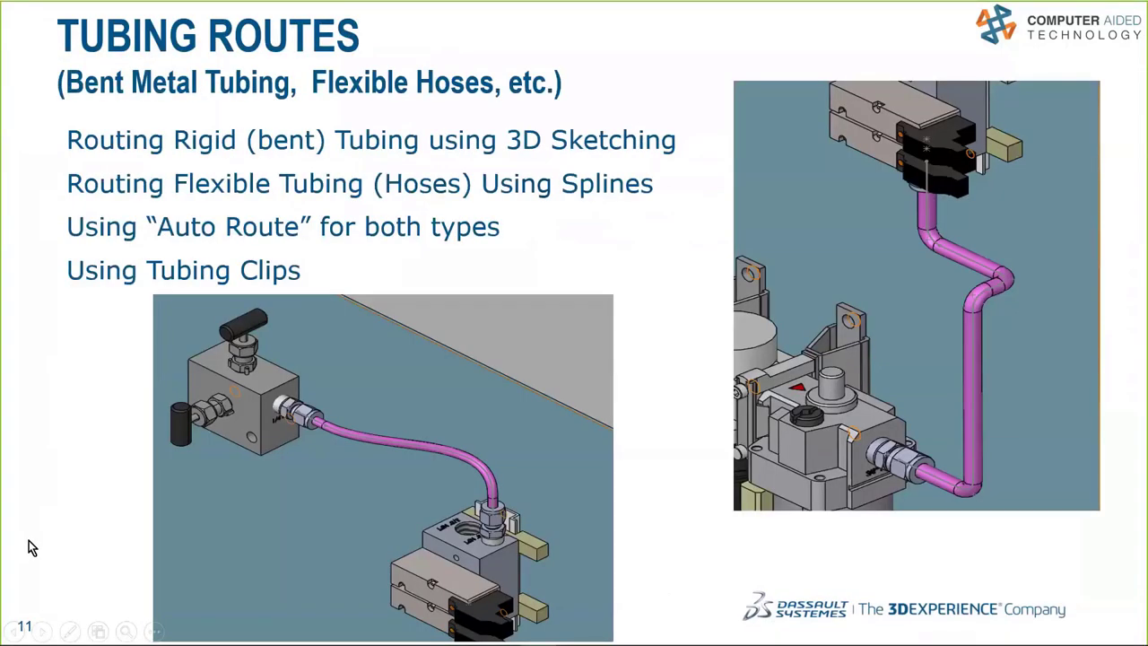
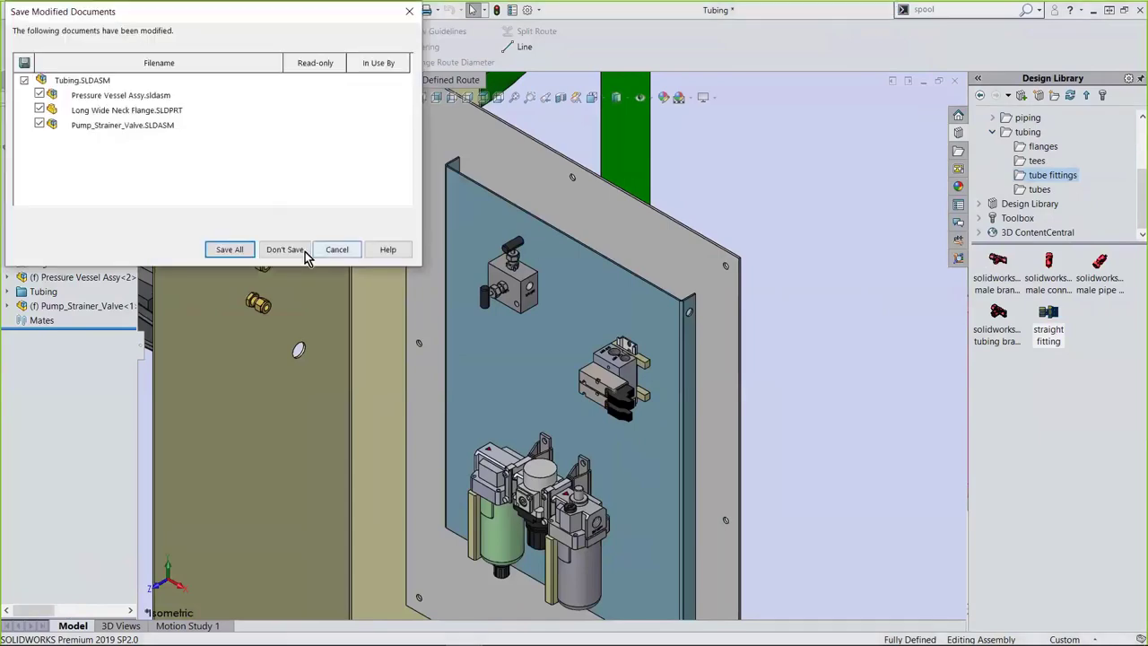
- Close the Tubing assembly without saving the modified documents, and reopen it from the recent files
left_click(285, 250)
left_click(284, 249)
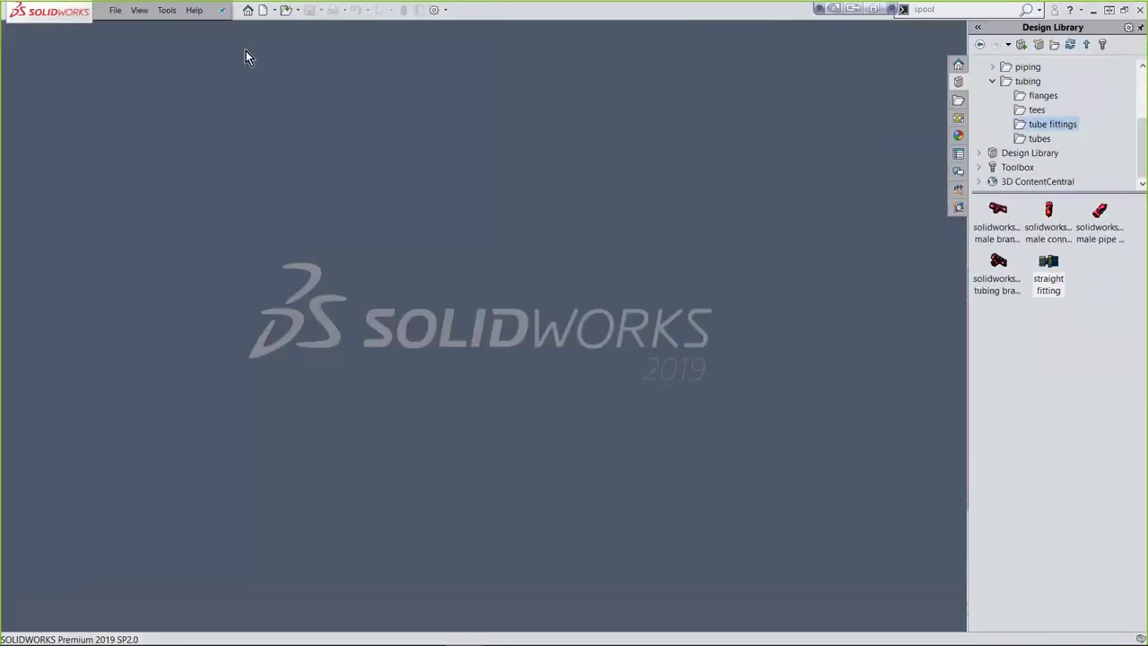
left_click(116, 11)
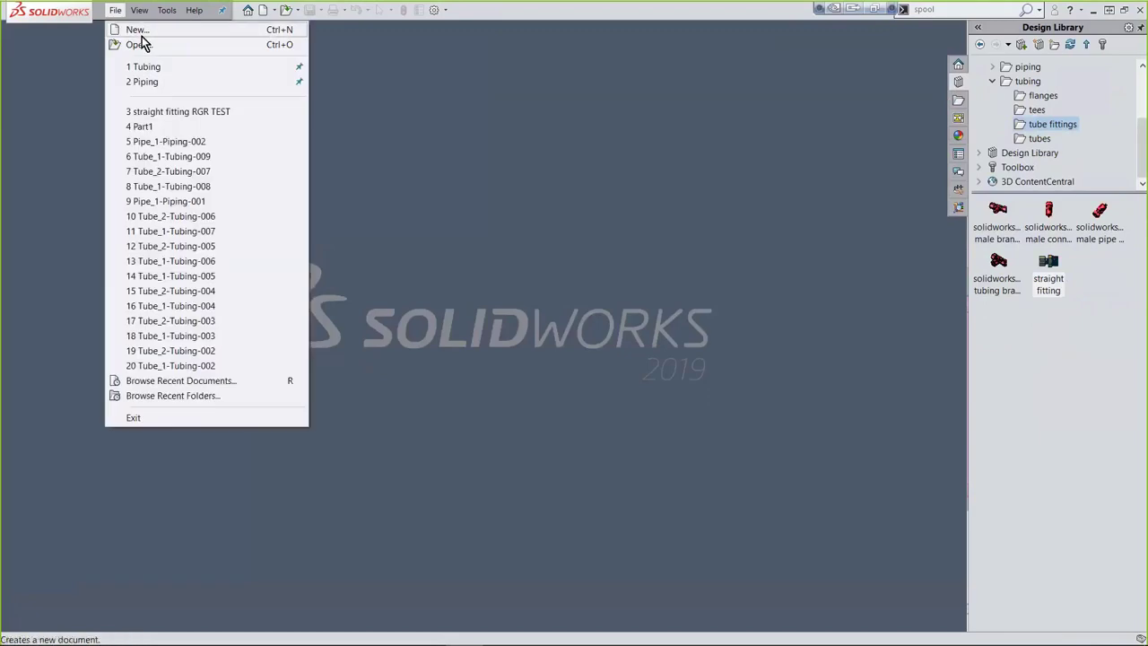
left_click(149, 69)
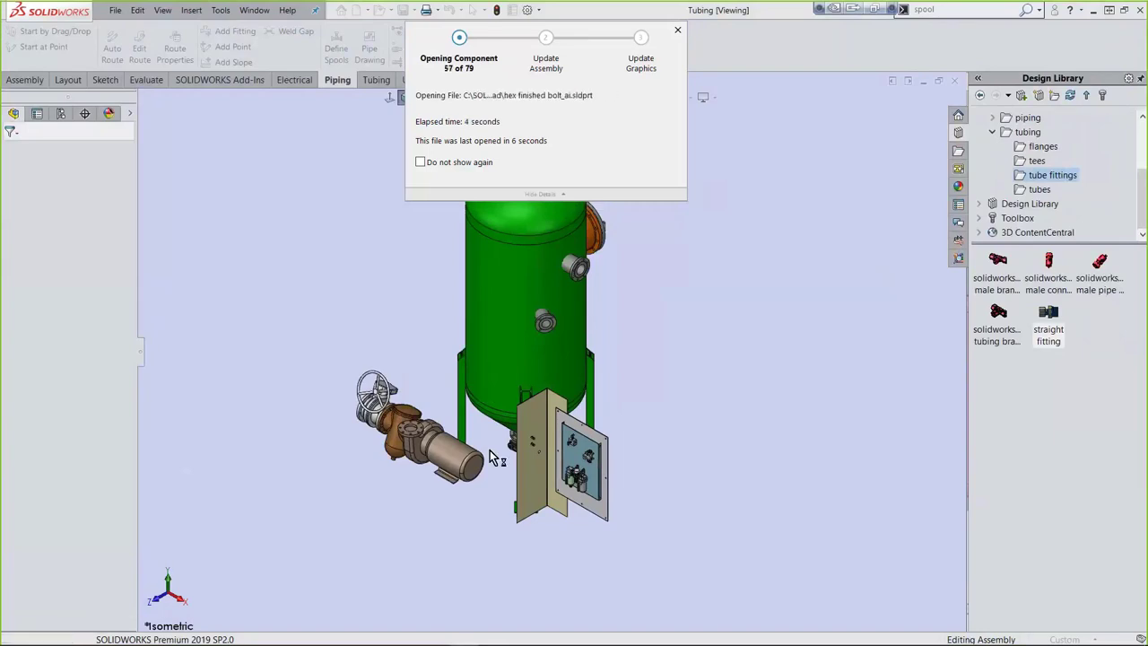
- Insert the library's straight fitting into the smaller threaded port on top of the solenoid valve block, using the .25 TUBE X .25 NPT configuration
scroll(557, 448, "down", 10)
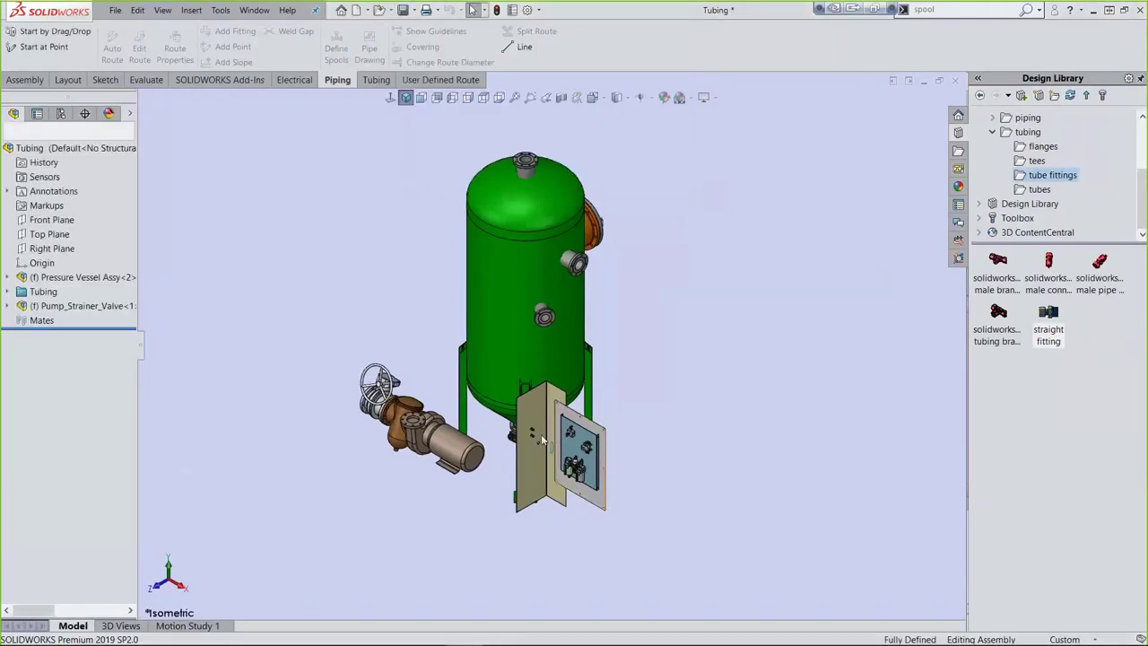
scroll(721, 452, "down", 2)
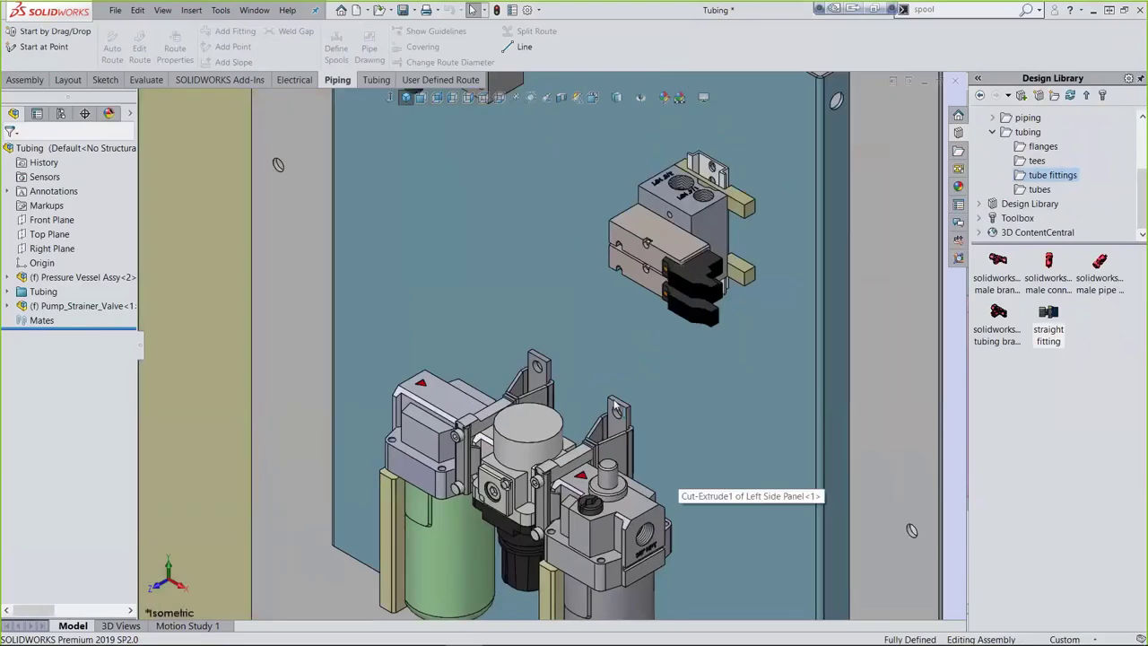
middle_click_drag(884, 262, 732, 242, "ctrl")
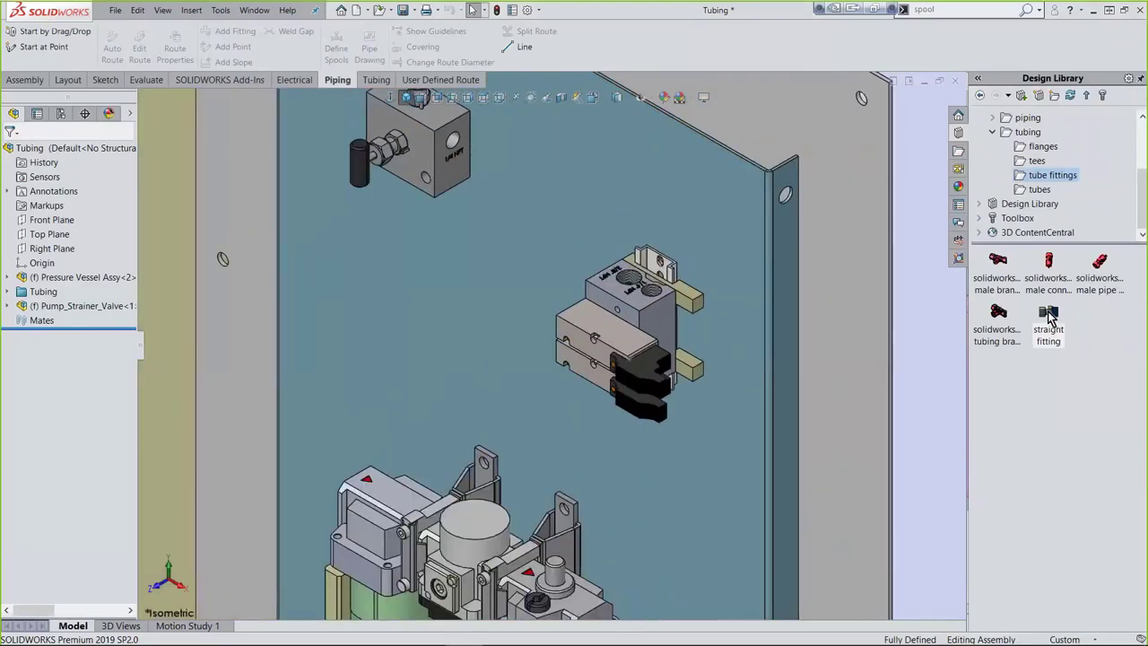
left_click_drag(1049, 314, 652, 298)
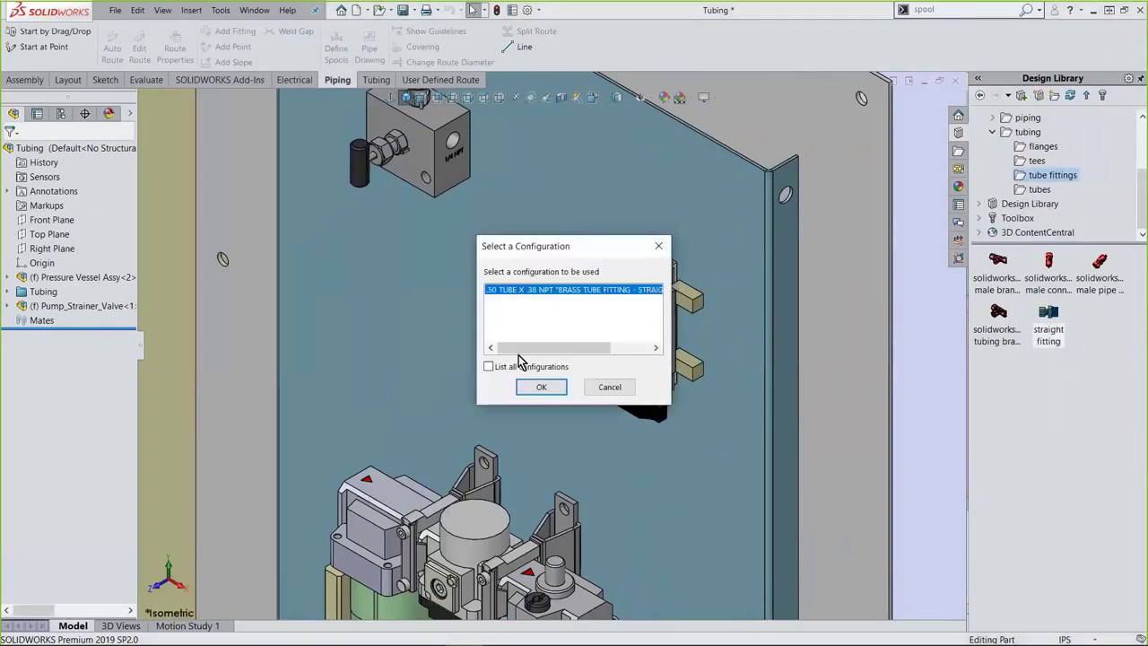
left_click(489, 367)
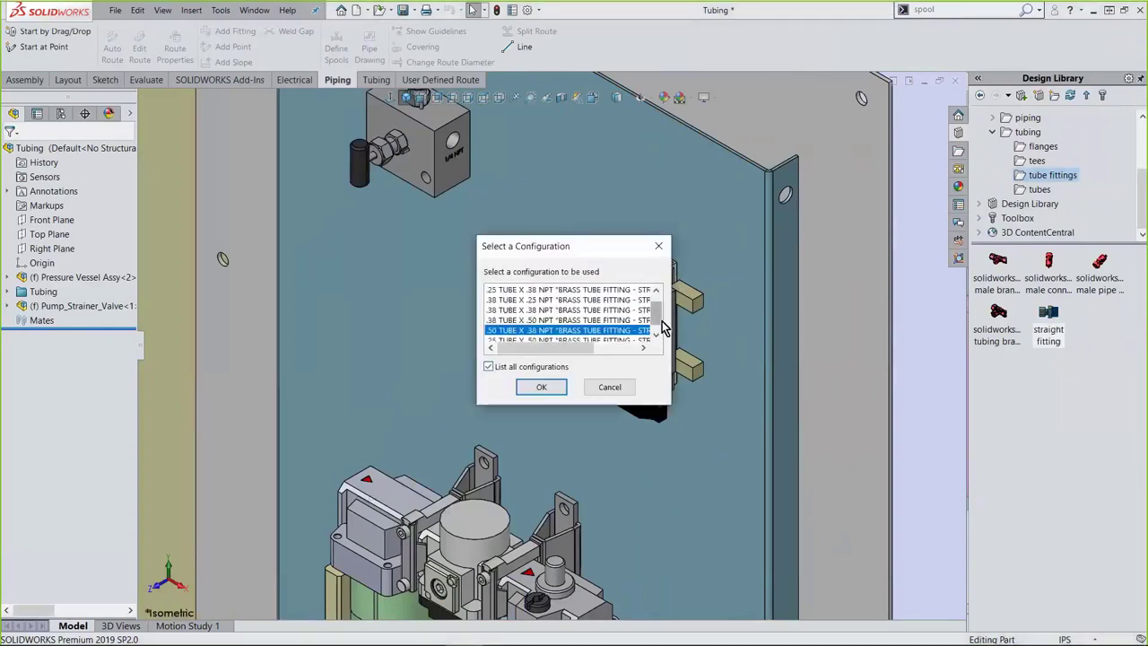
scroll(653, 305, "up", 1)
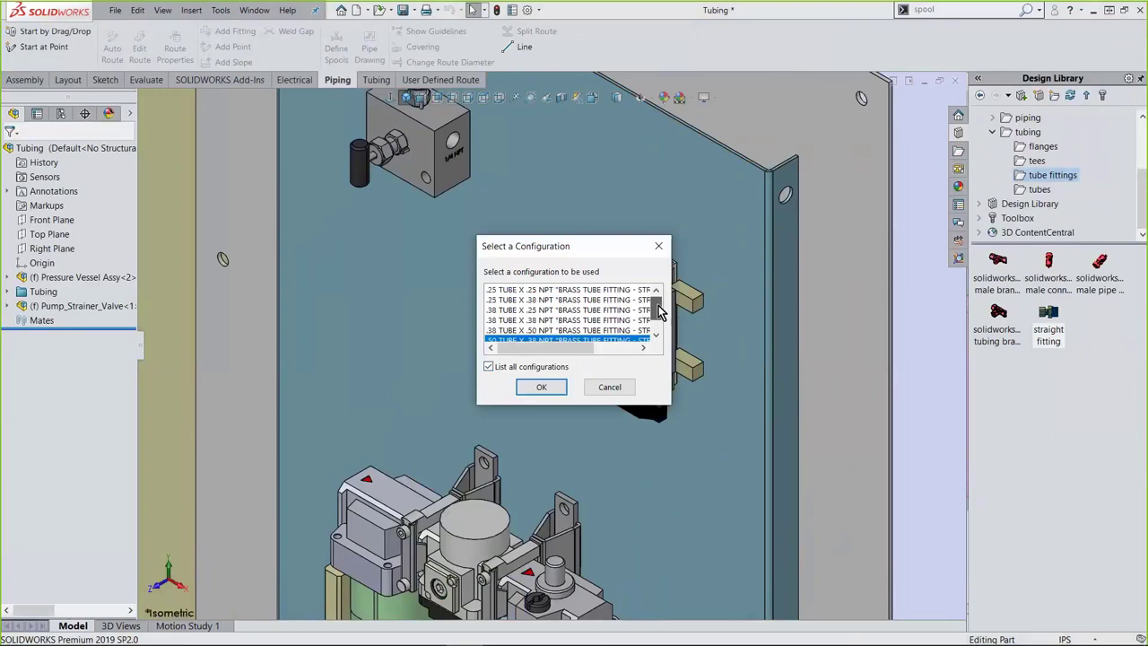
left_click(508, 290)
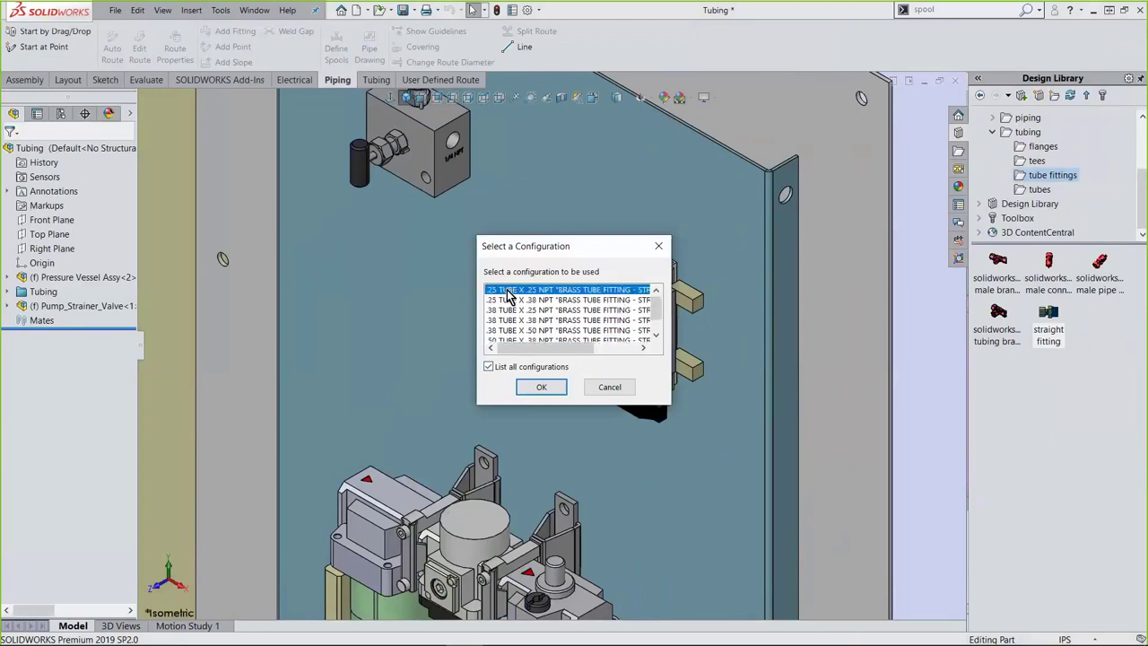
left_click(536, 387)
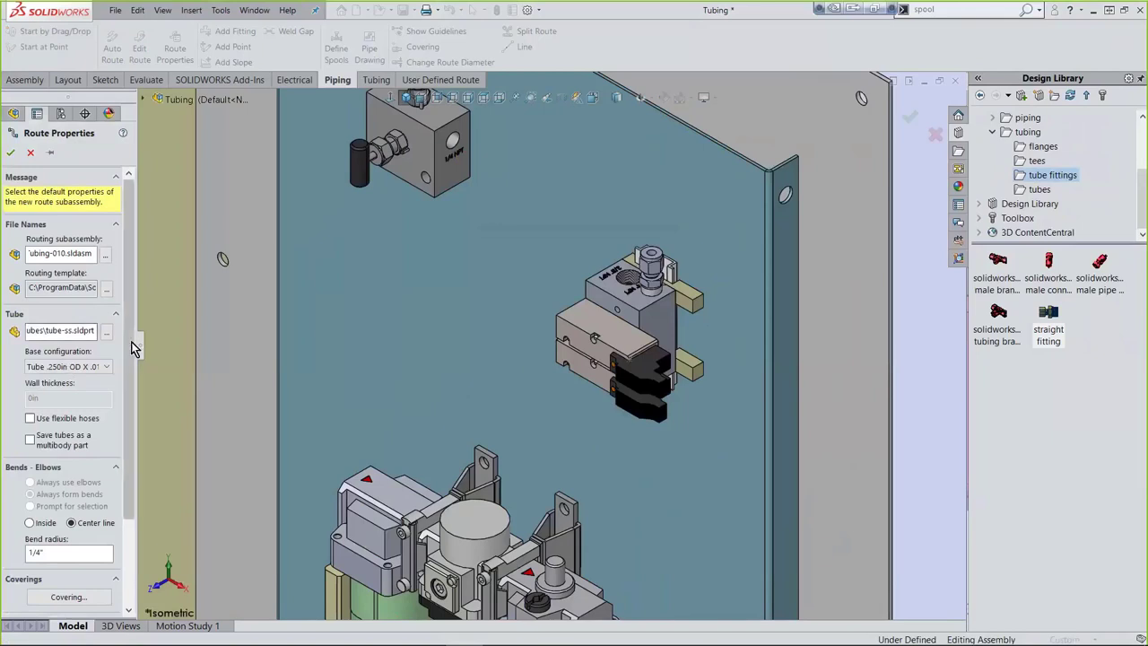
- Review the route properties and accept tube-ss.sldprt with the Tube .250in OD X .010in Wall configuration and a 1/4" centerline bend radius
left_click_drag(171, 350, 242, 340)
left_click(116, 251)
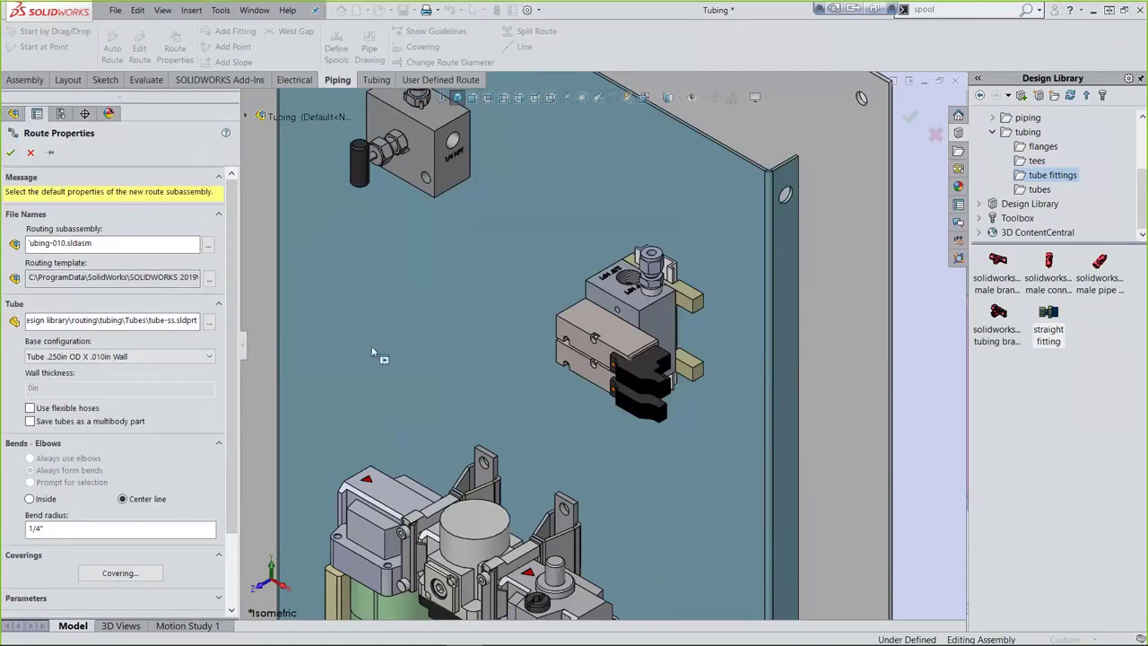
left_click_drag(240, 346, 366, 321)
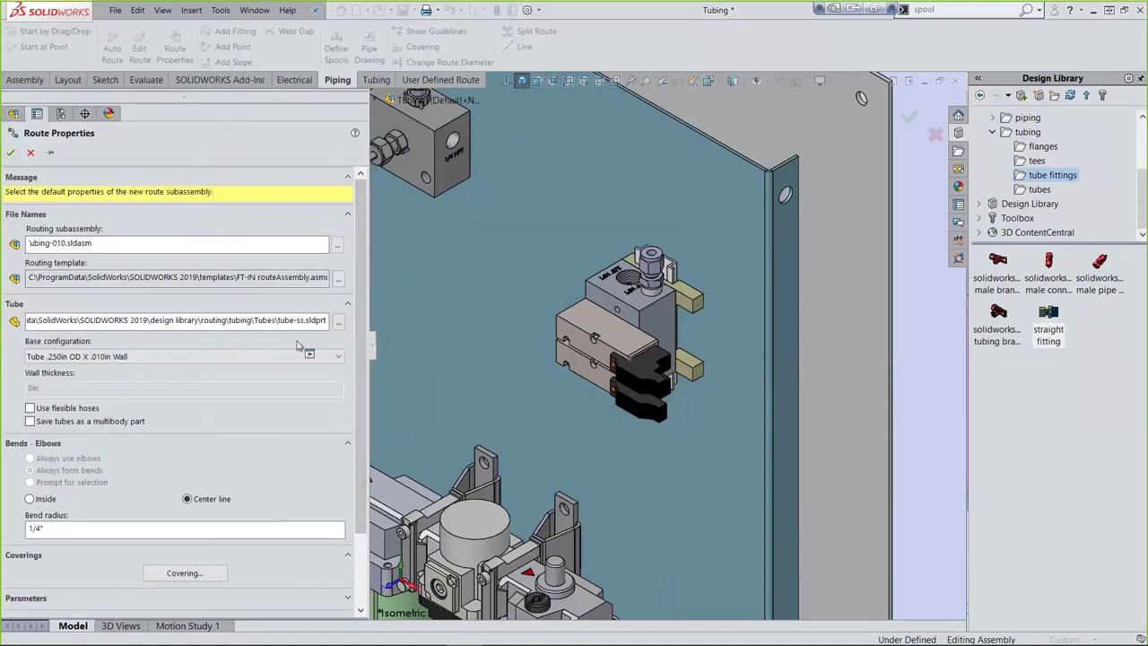
left_click_drag(370, 339, 294, 329)
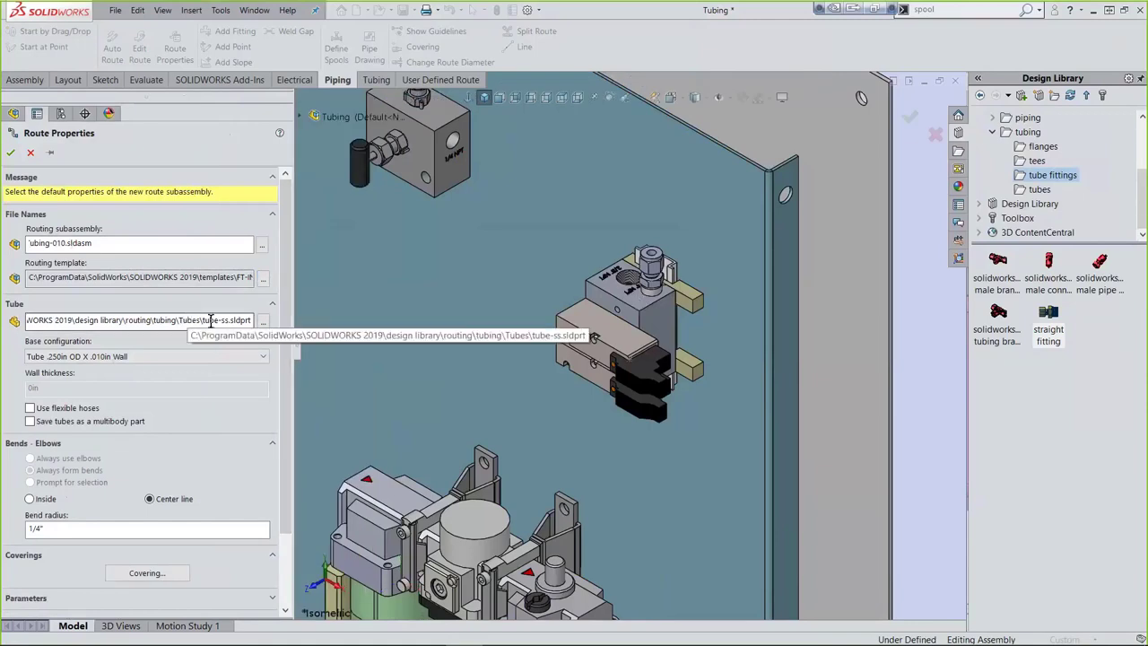
left_click(134, 359)
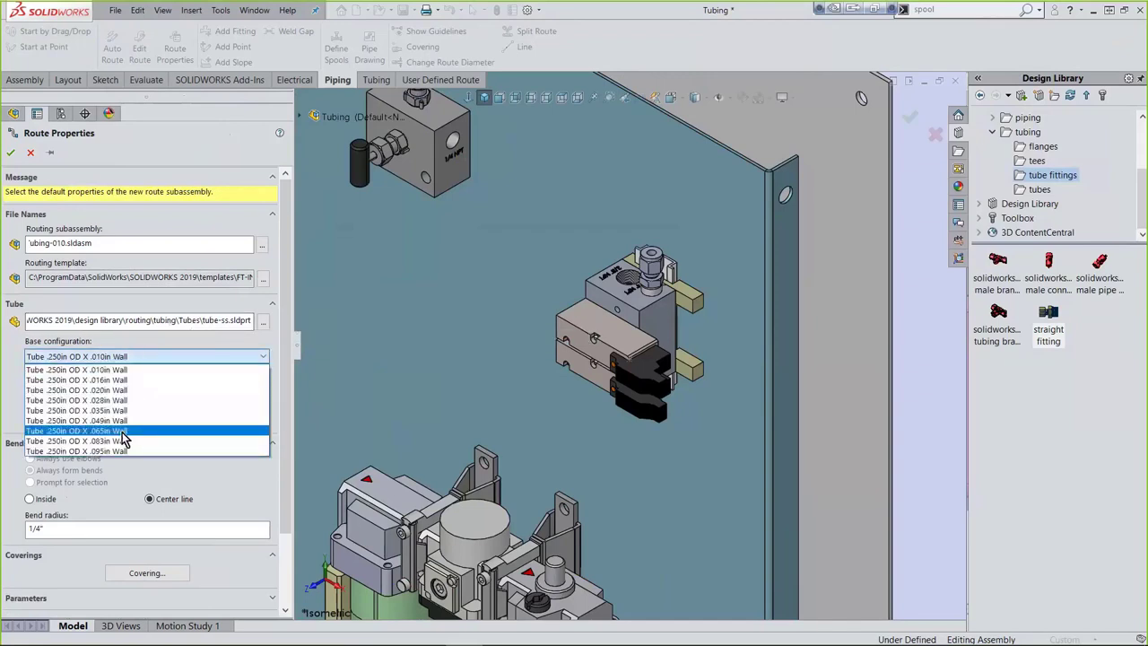
left_click(115, 358)
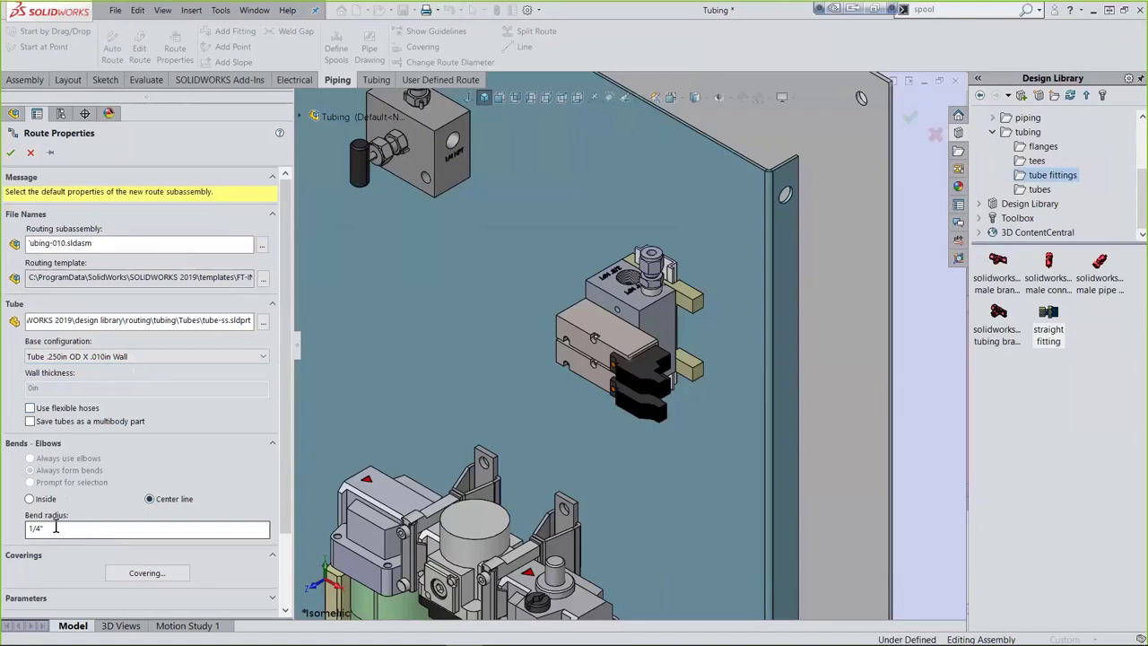
left_click(12, 156)
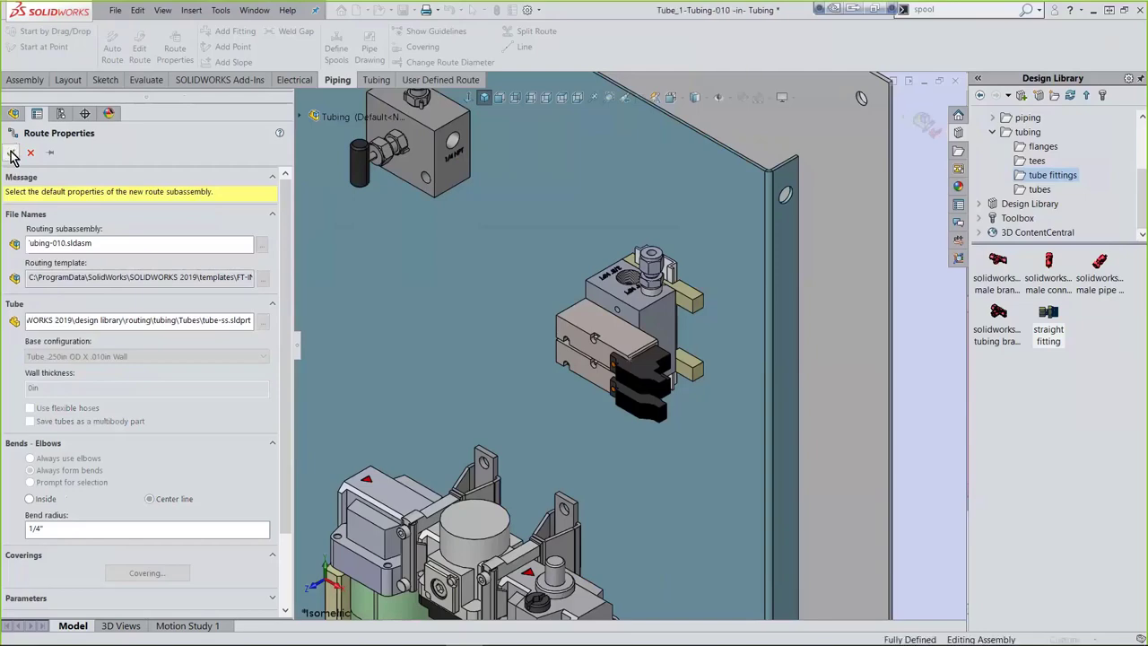
- Add a second straight fitting, configuration .25 TUBE X .25 NPT, to the 1/4 NPT port of the needle valve block
scroll(421, 258, "up", 3)
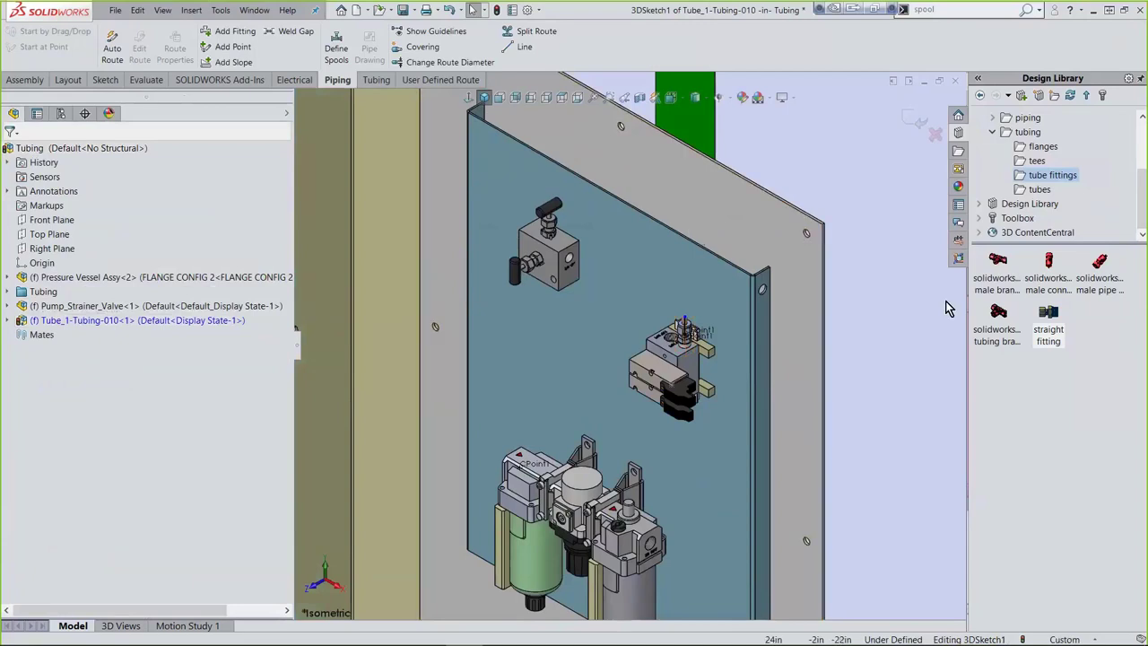
scroll(695, 263, "down", 5)
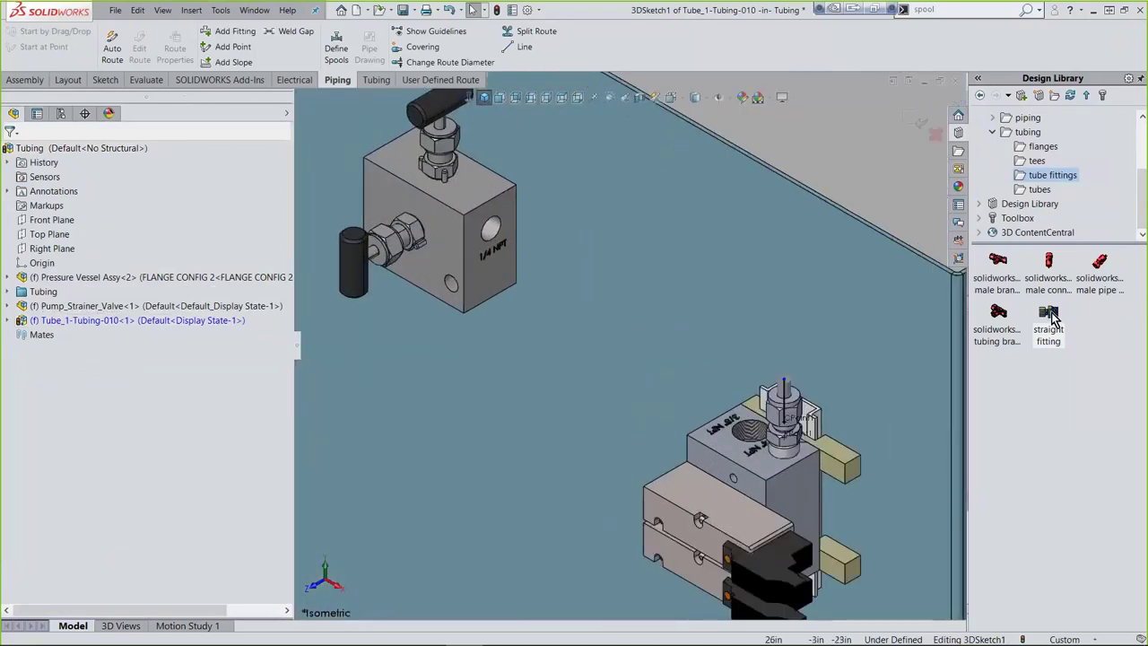
left_click_drag(1048, 316, 505, 251)
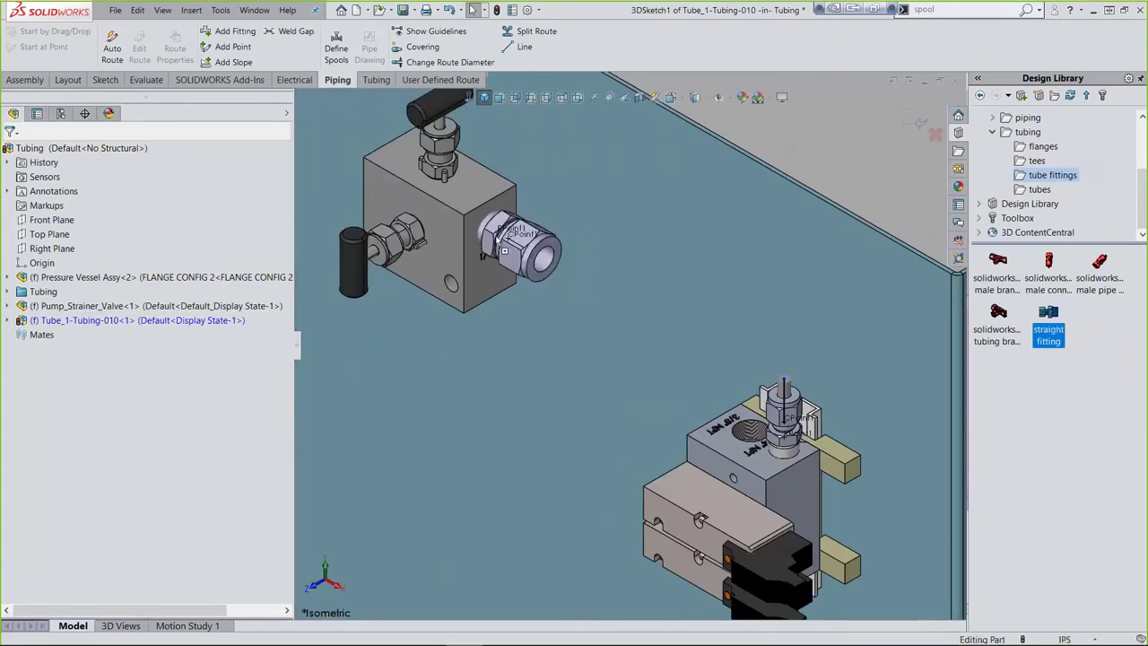
left_click(493, 369)
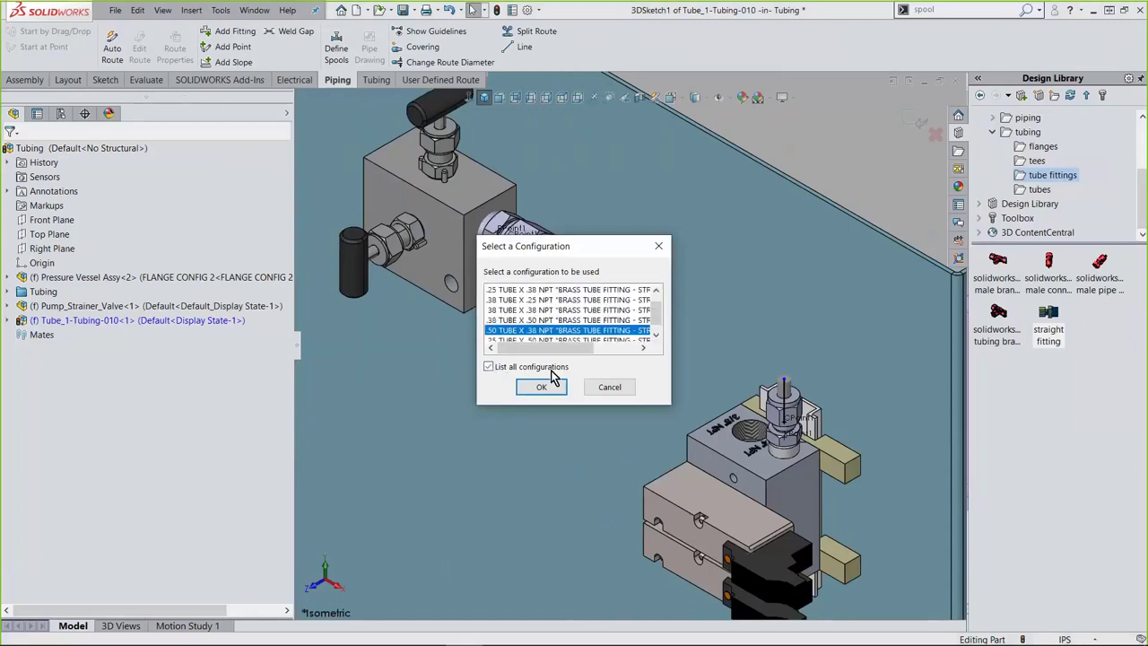
scroll(584, 313, "up", 1)
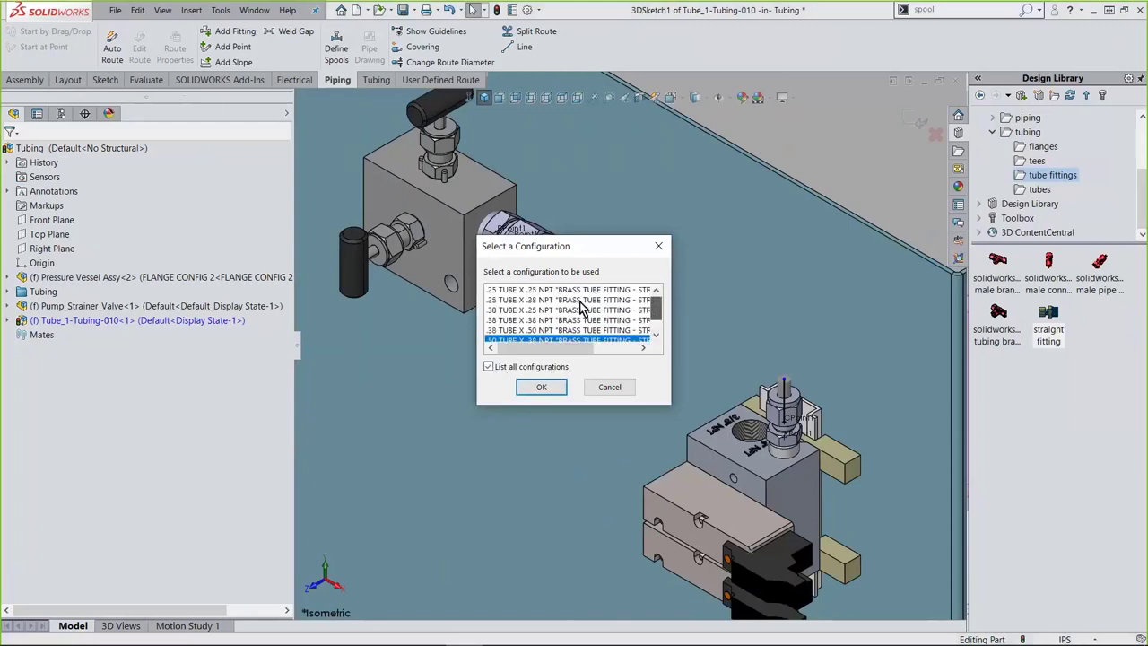
left_click(514, 291)
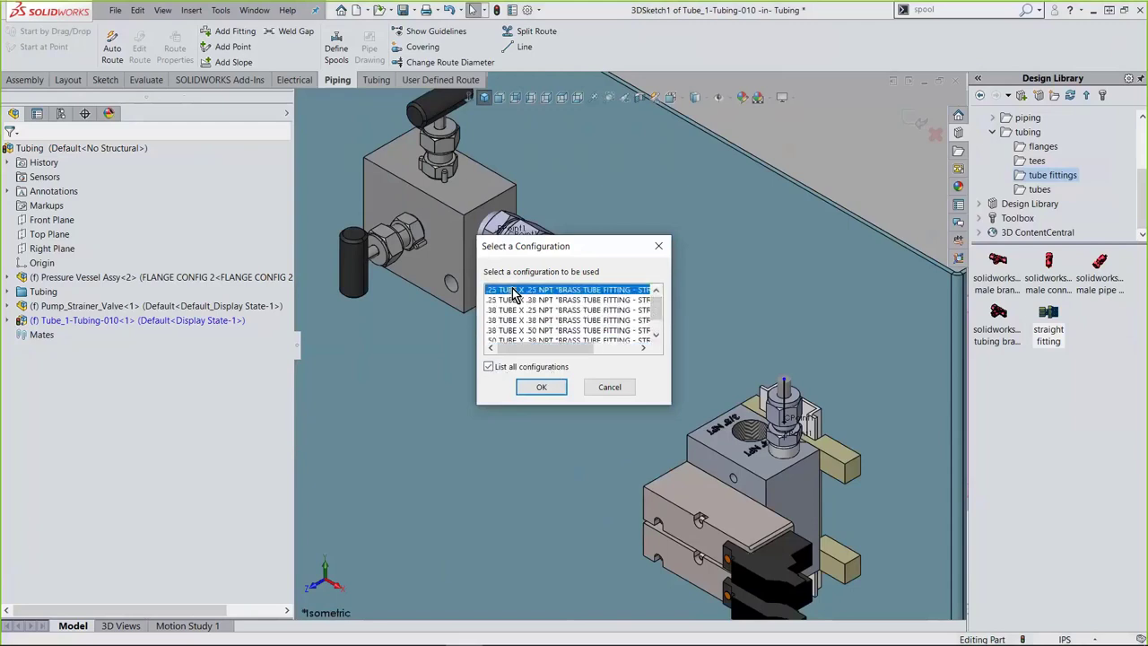
left_click(538, 387)
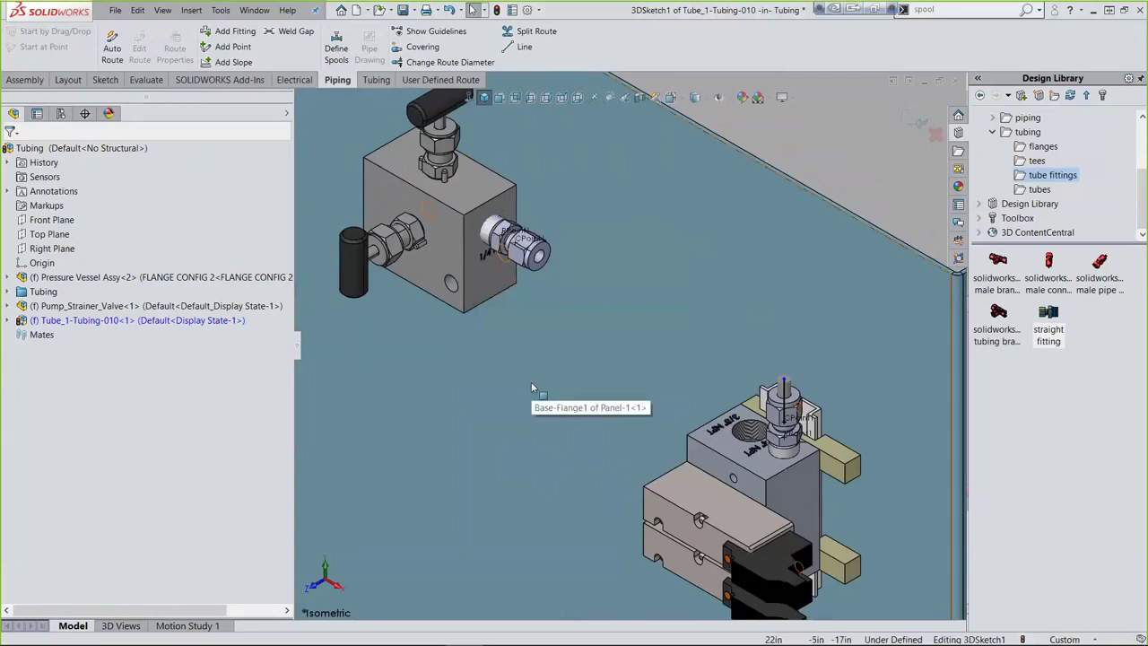
- Auto Route a non-orthogonal spline between the tube end points of the two straight fittings
scroll(552, 359, "up", 3)
scroll(651, 359, "down", 3)
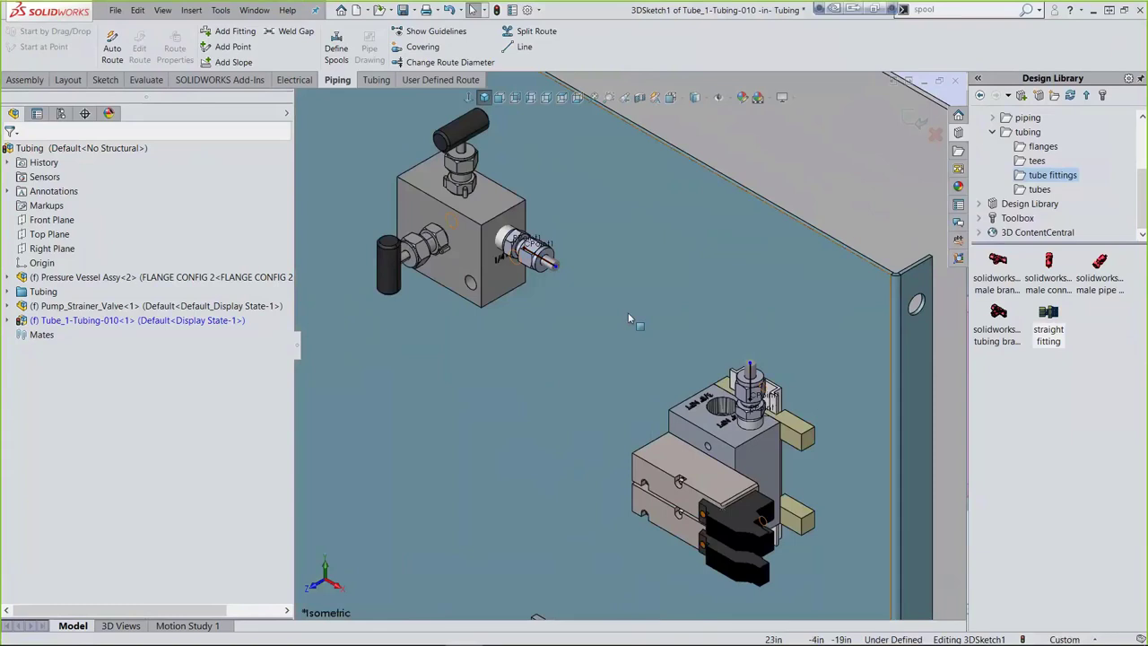
scroll(628, 312, "up", 2)
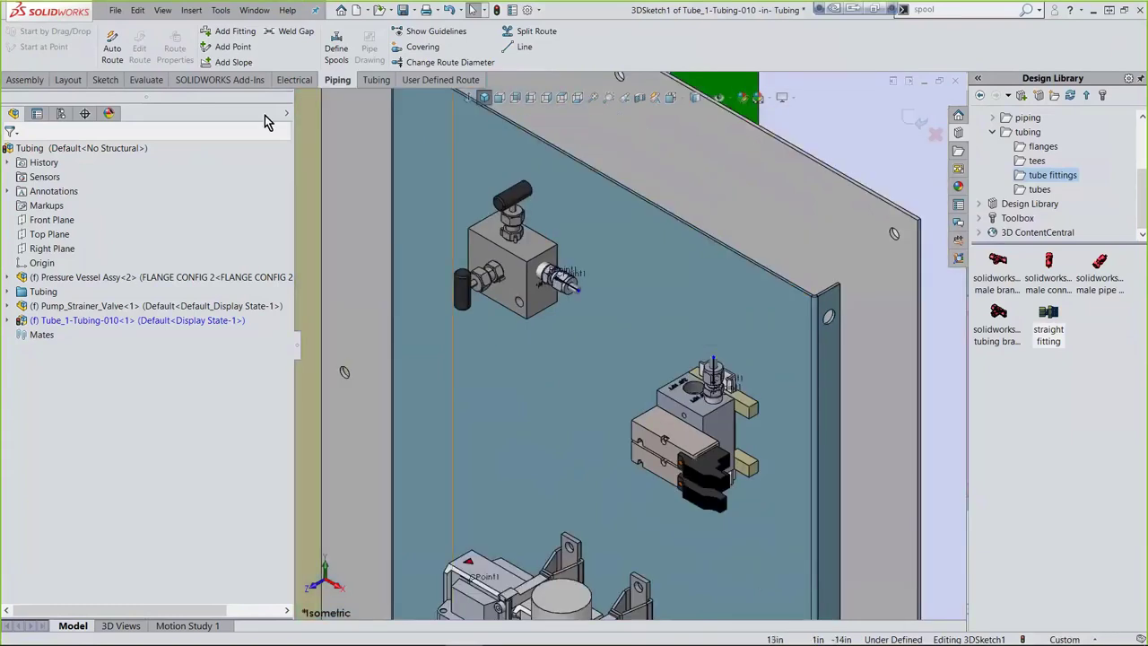
left_click(113, 54)
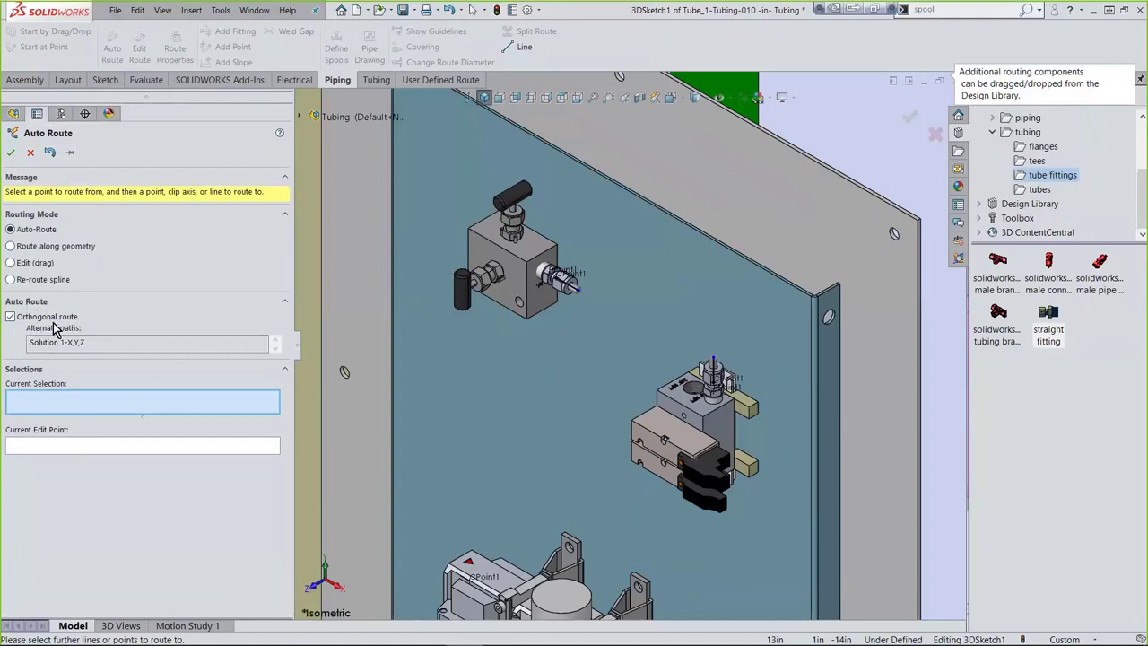
left_click(11, 318)
left_click(579, 296)
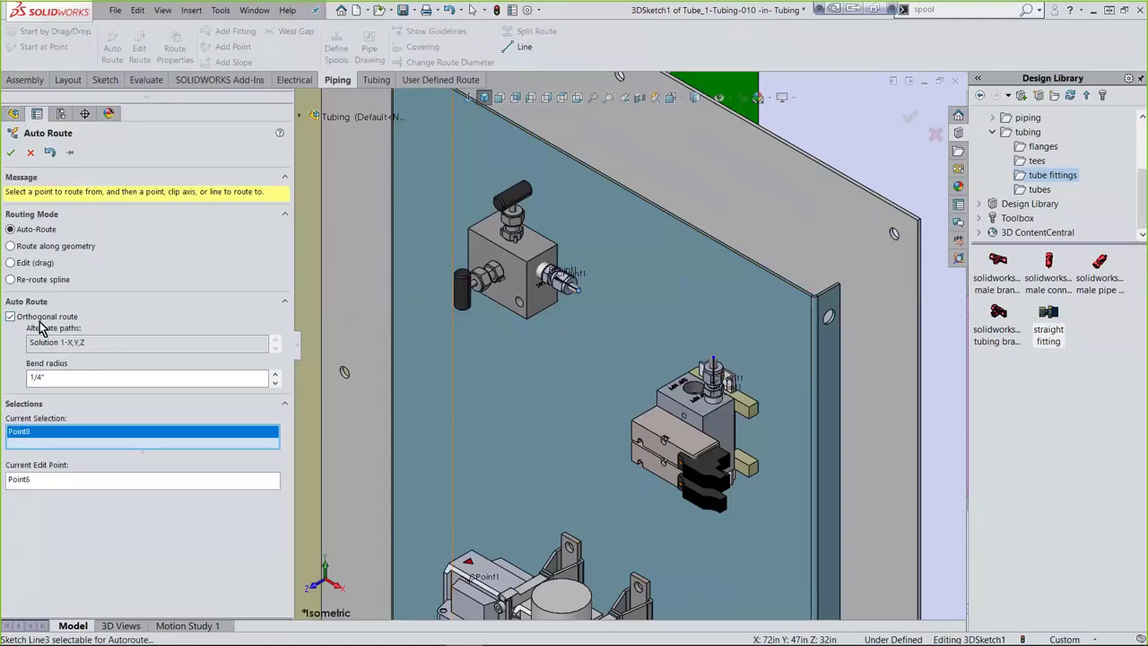
left_click(11, 317)
left_click(714, 361)
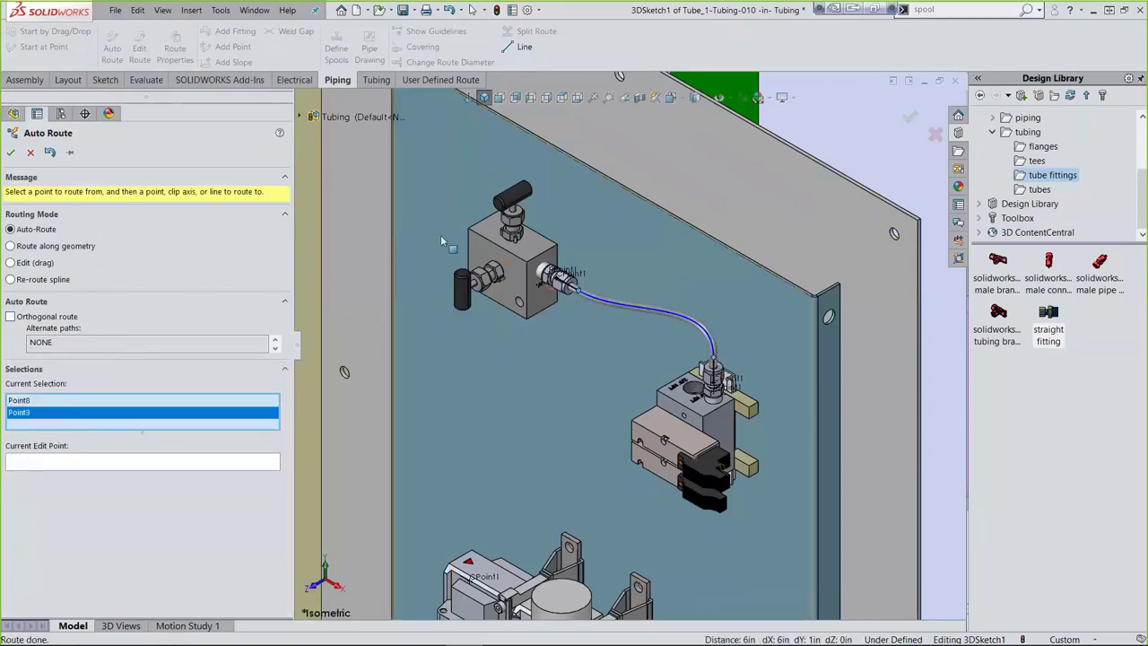
key("Return")
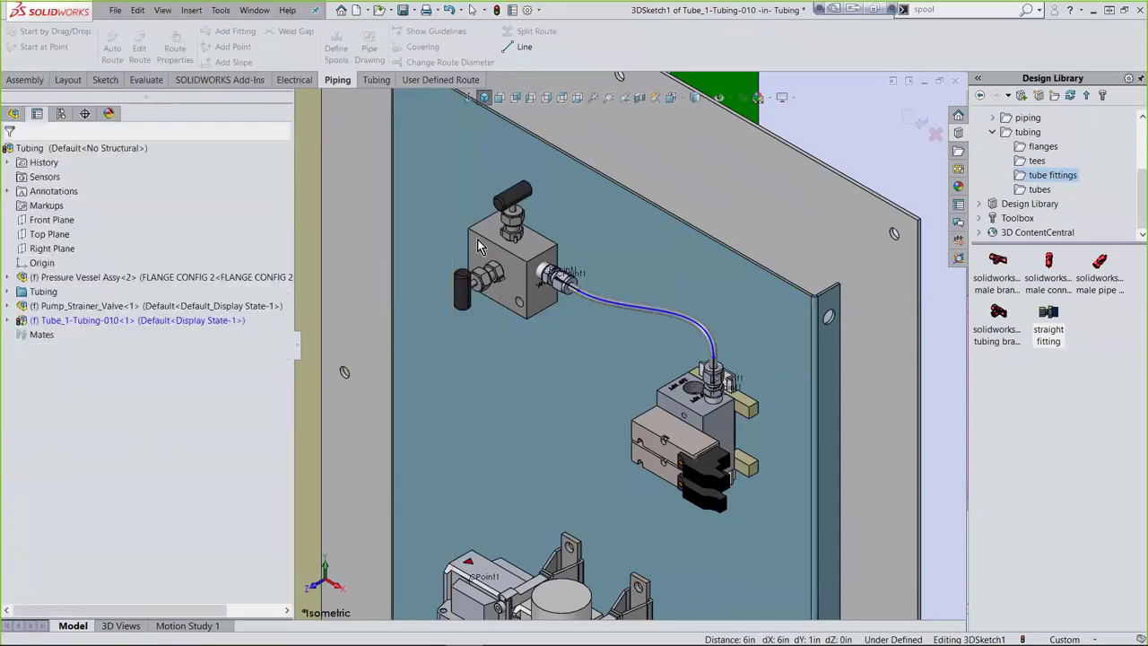
- Reshape the routed spline by pulling its ends to lengthen the straight stubs at the fittings, and finish the tube route
left_click(684, 320)
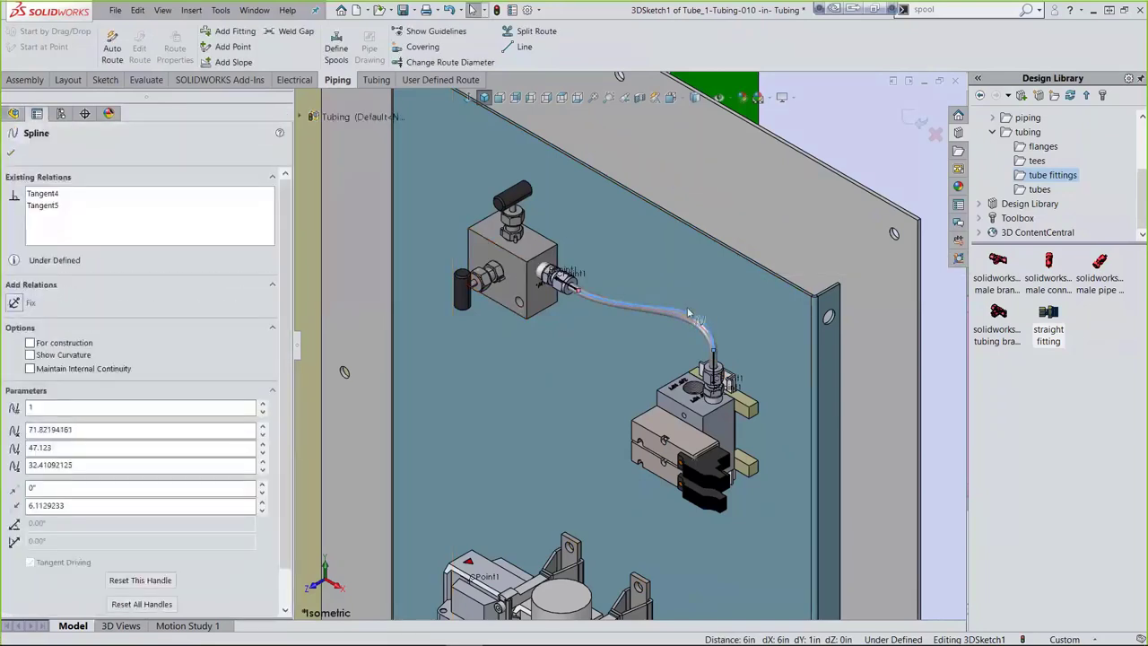
left_click_drag(690, 295, 628, 301)
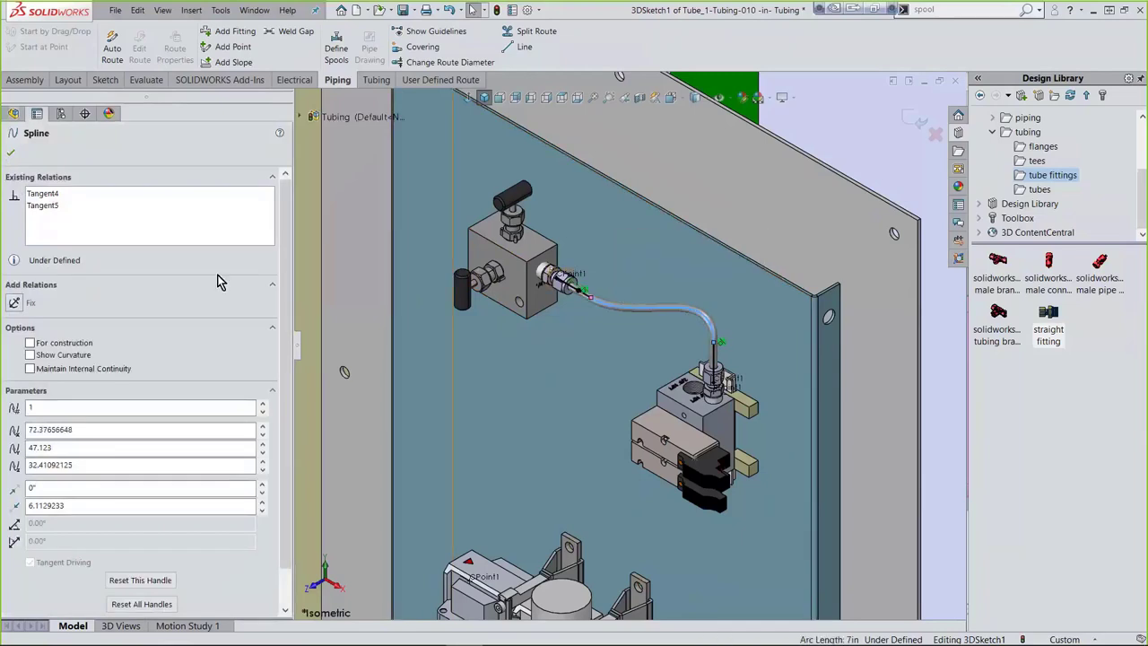
left_click(12, 155)
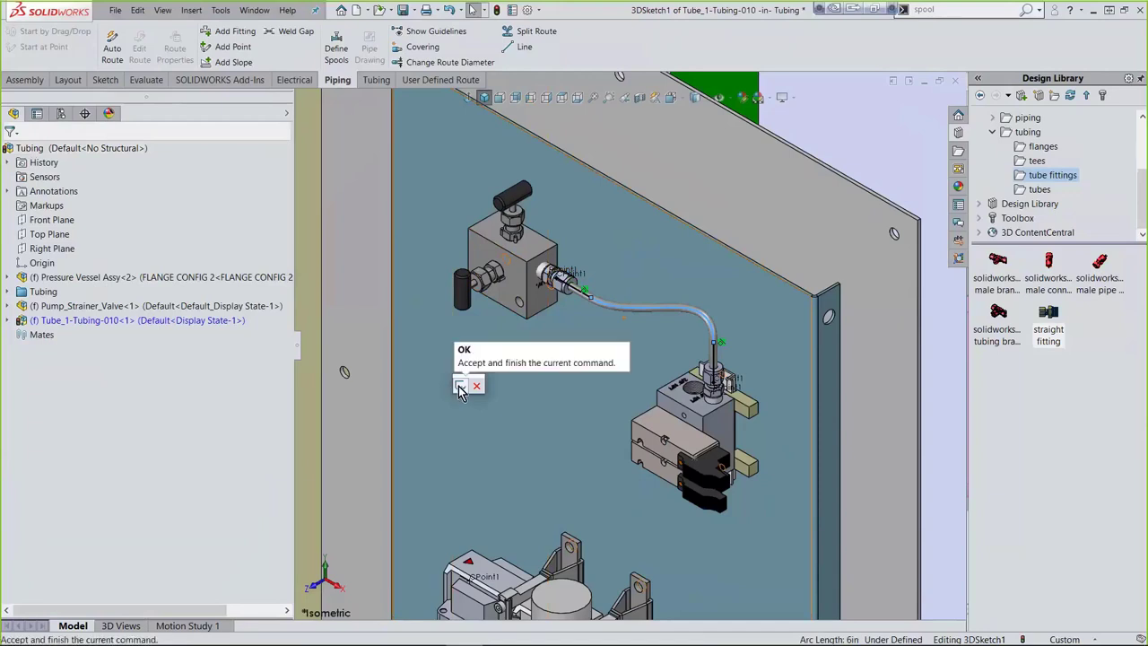
left_click(459, 386)
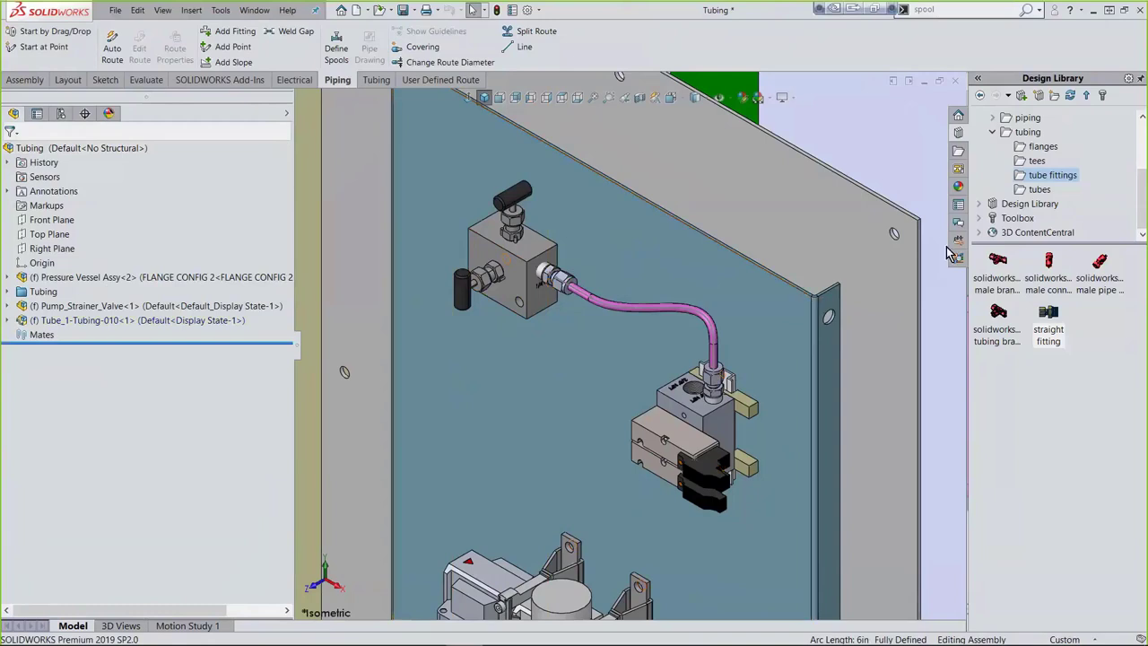
- Insert the library's tubing_clip into the assembly using the 3-01 - 4.8mm Dia configuration, and accept its placement
left_click(1024, 133)
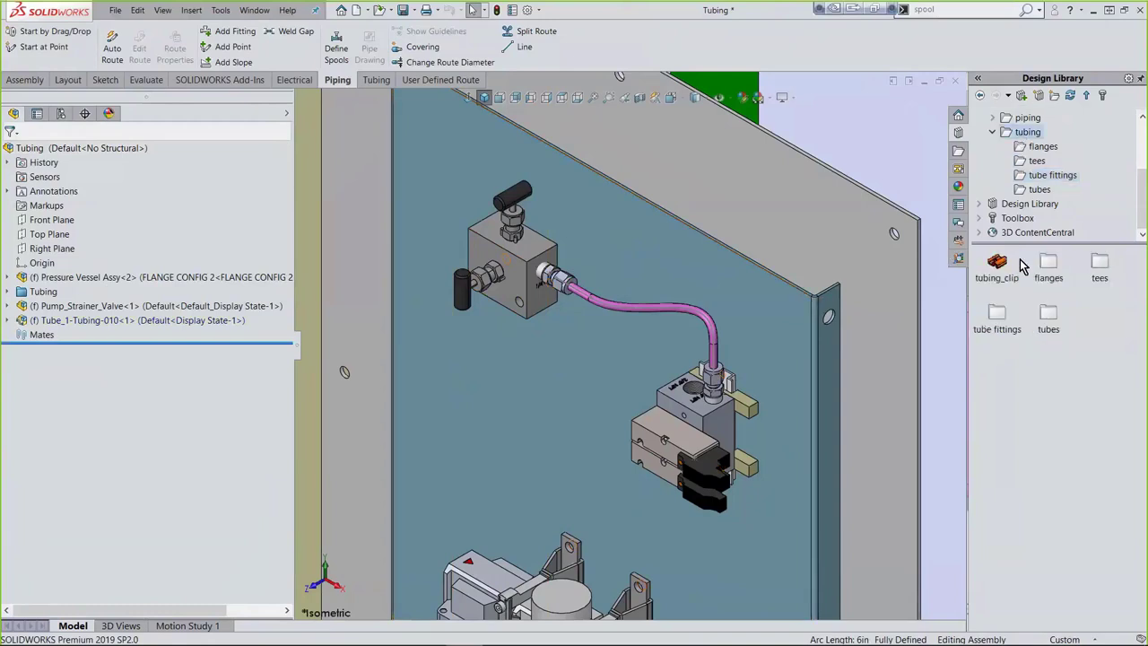
mouse_move(1000, 270)
left_click_drag(1000, 269, 643, 268)
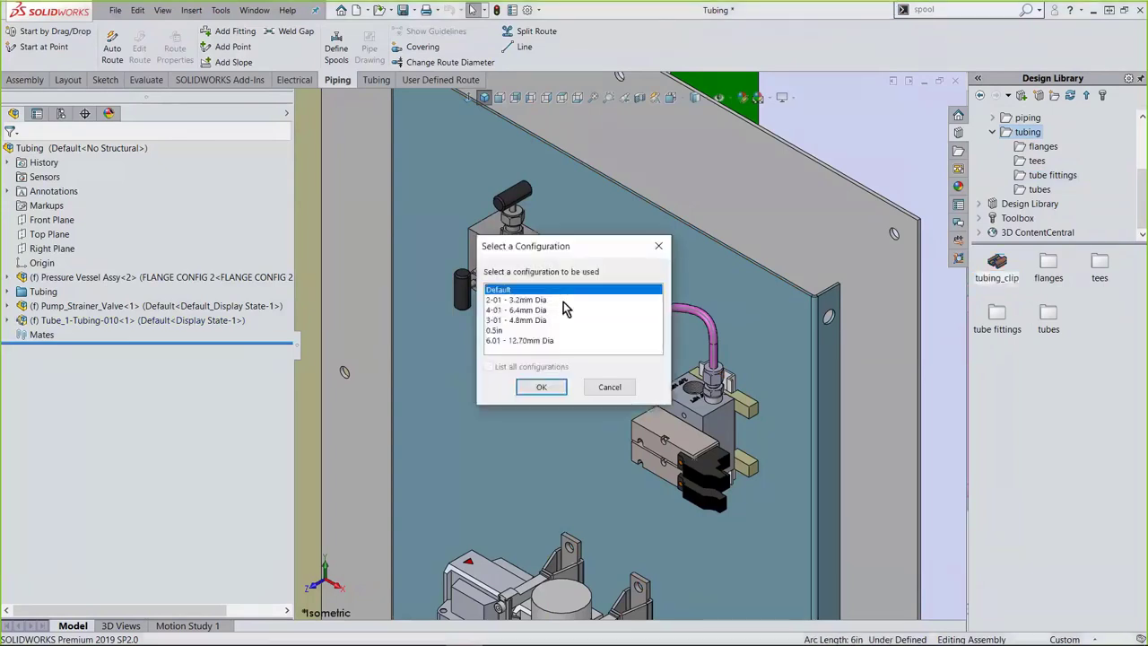
left_click(525, 321)
left_click(541, 386)
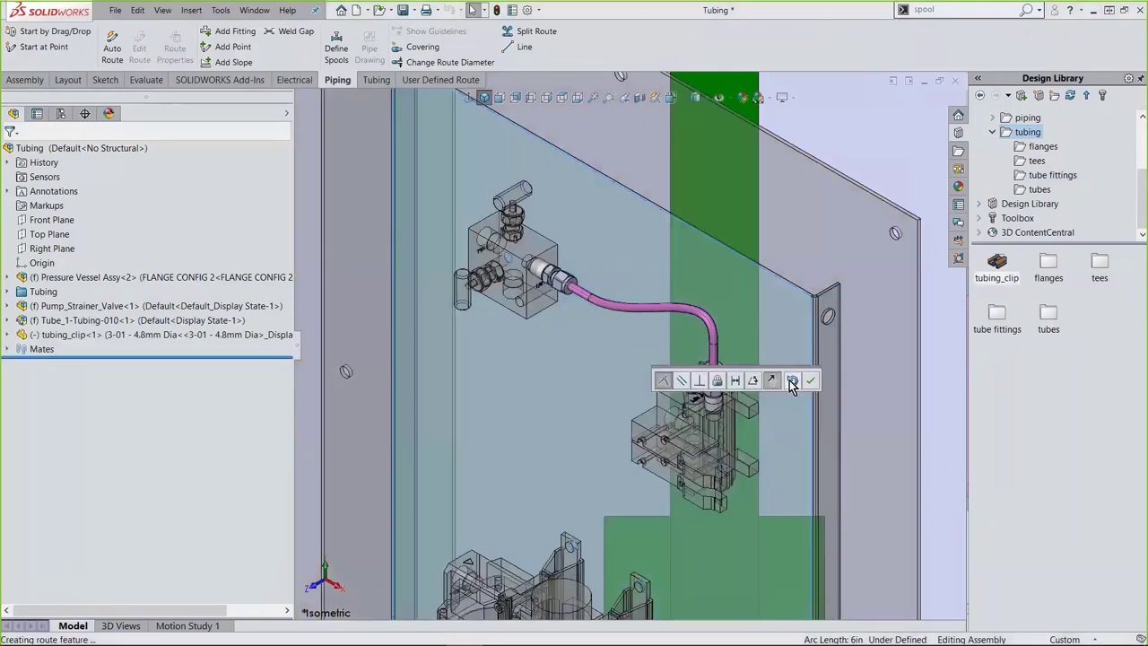
left_click(811, 382)
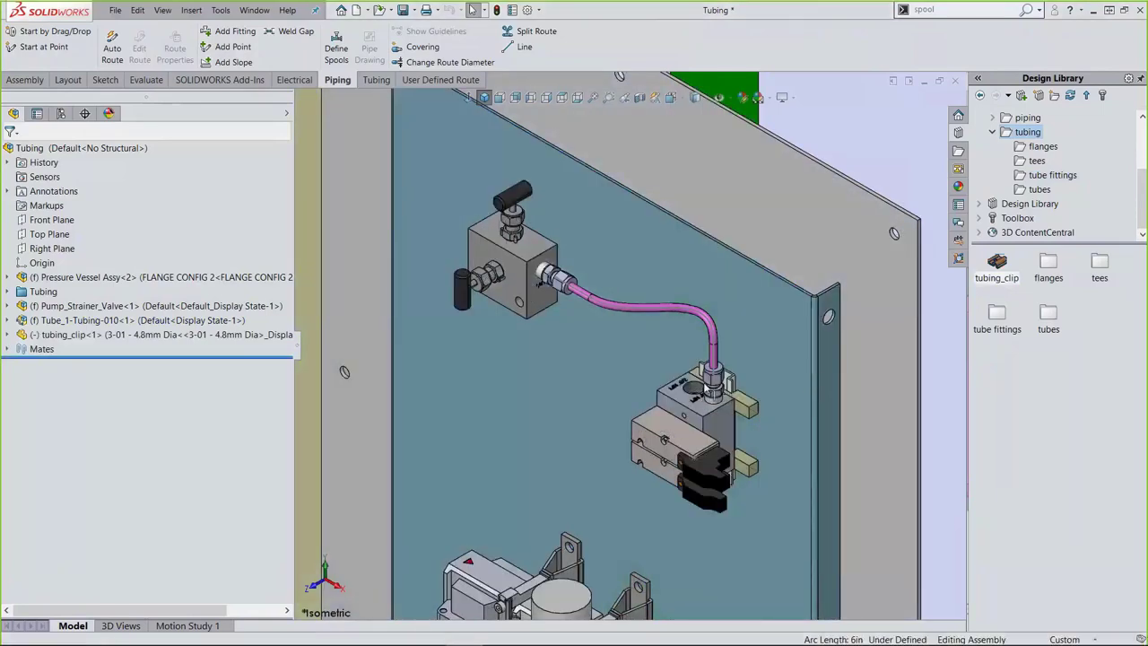
- Move the tubing clip onto the blue panel, just above the routed tube
scroll(436, 410, "up", 3)
scroll(454, 416, "down", 2)
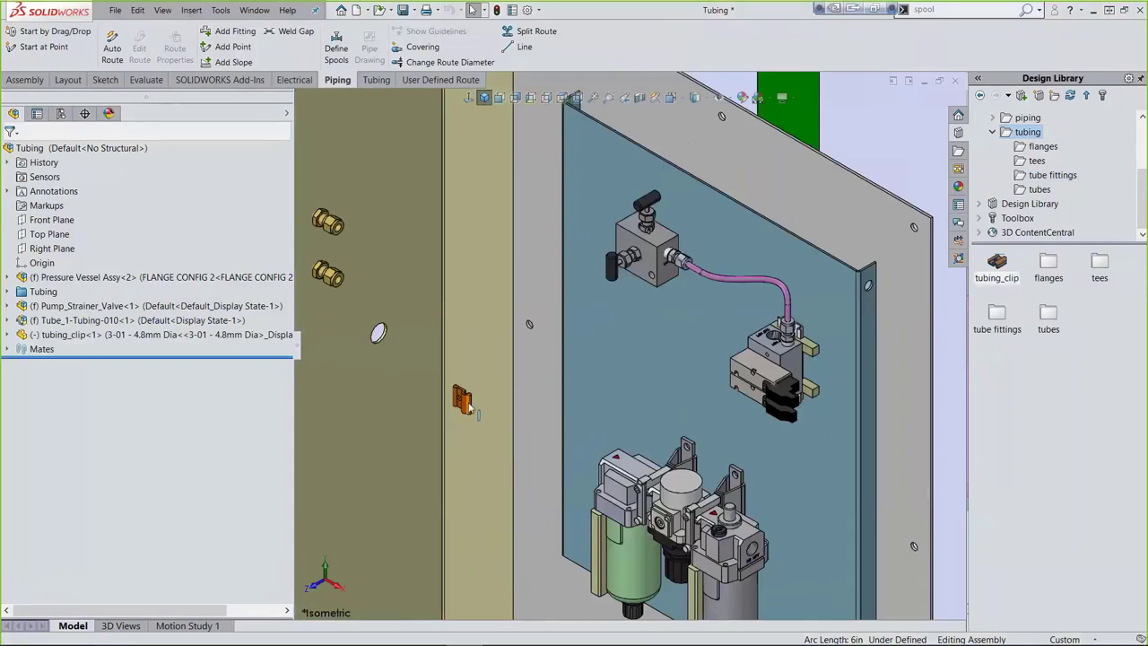
left_click_drag(469, 408, 770, 236)
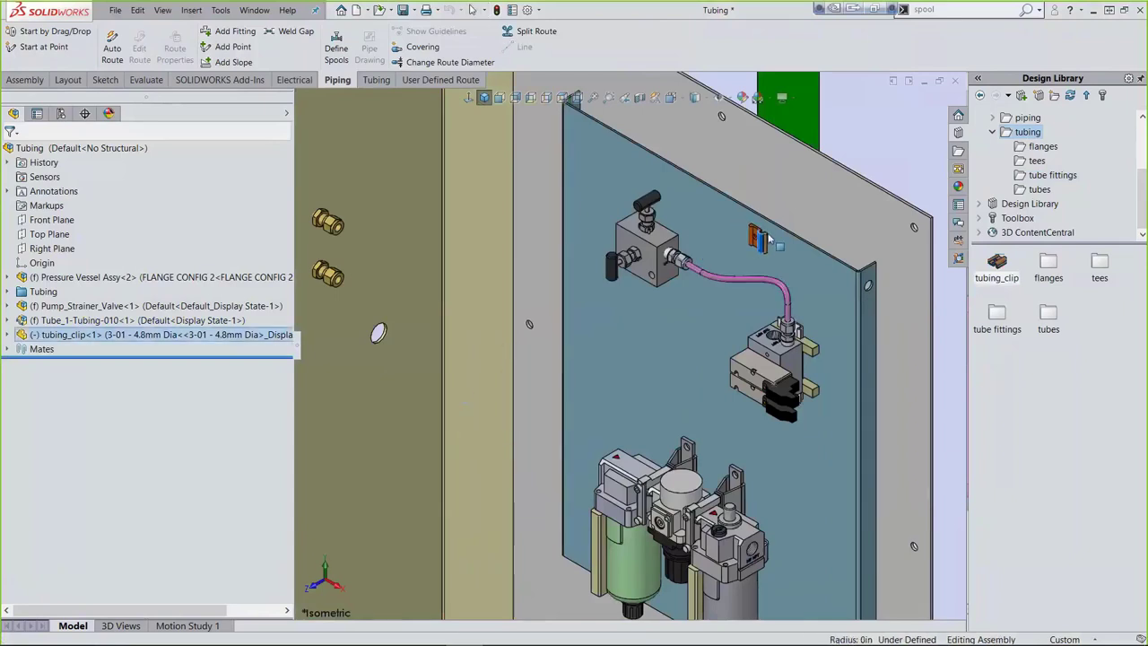
- Rotate the tubing clip with the triad so its axis runs horizontally along the panel
scroll(769, 236, "down", 5)
right_click(652, 308)
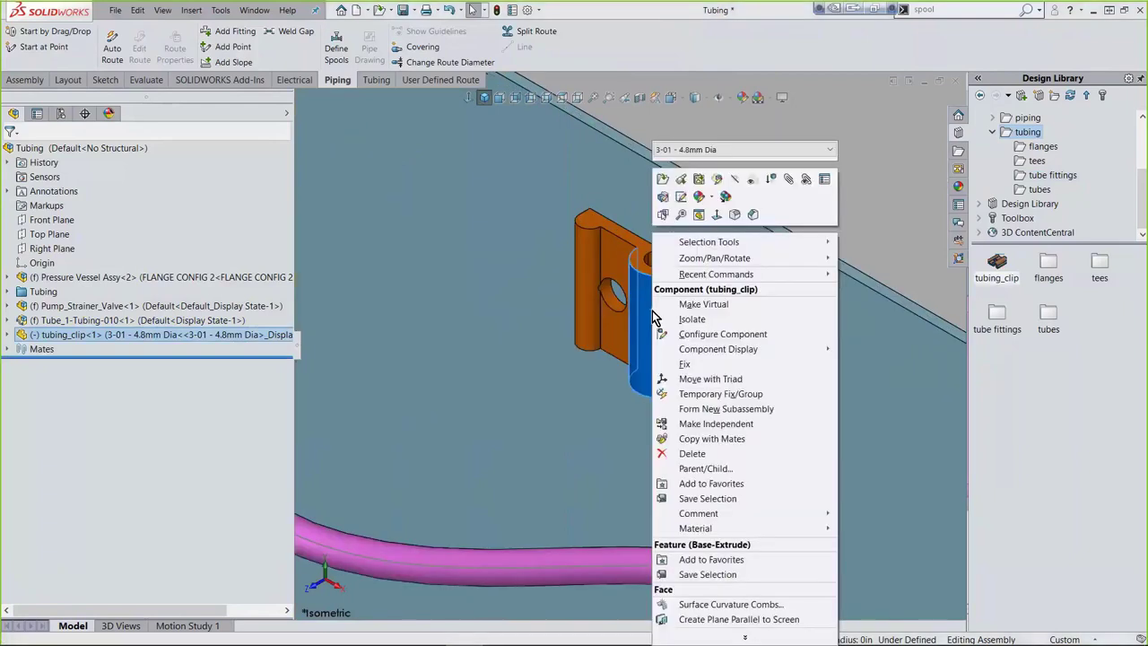
left_click(700, 378)
left_click_drag(669, 309, 625, 409)
scroll(741, 340, "up", 5)
left_click(843, 195)
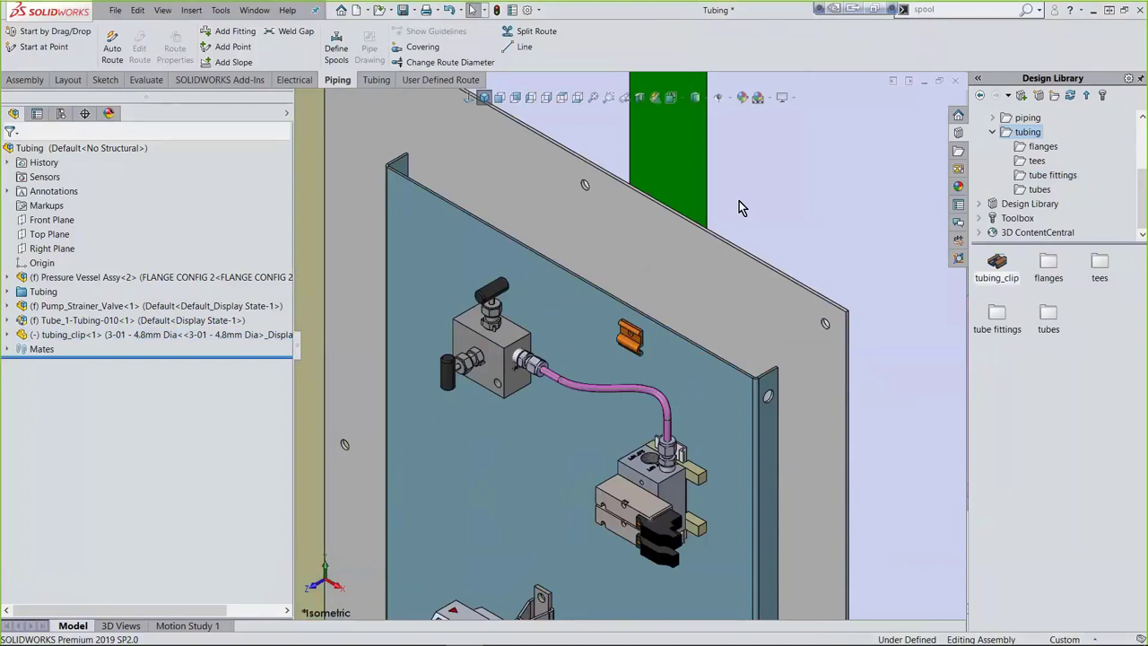
- Edit the Tube_1-Tubing-010 route and route its spline through the tubing clip's Clip Axis
right_click(47, 323)
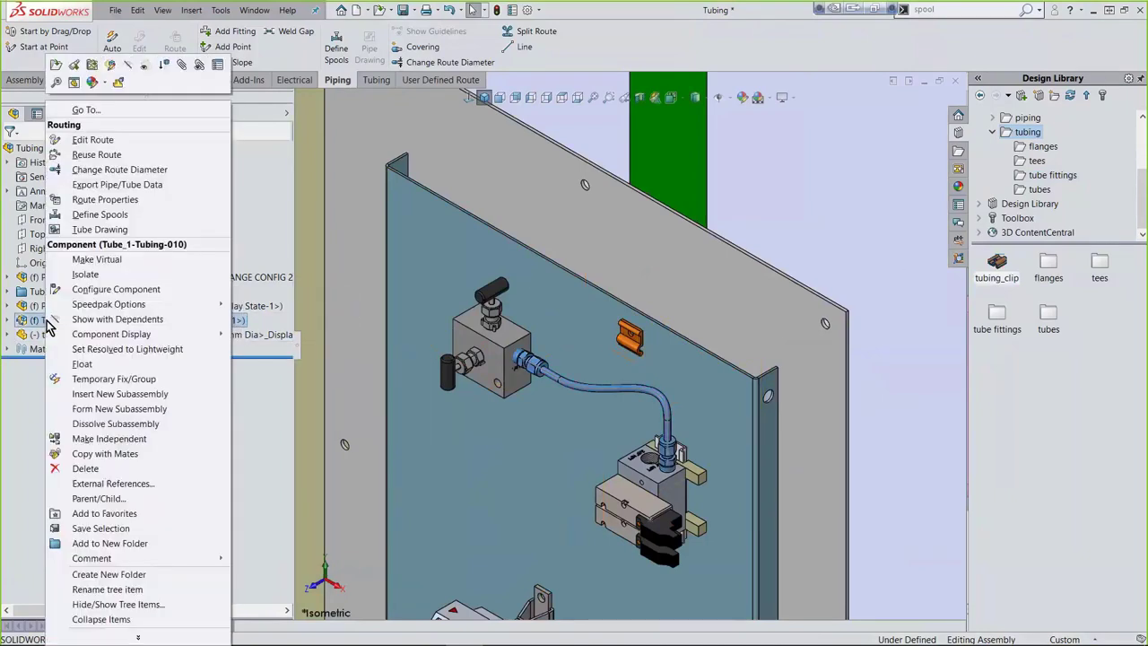
left_click(80, 140)
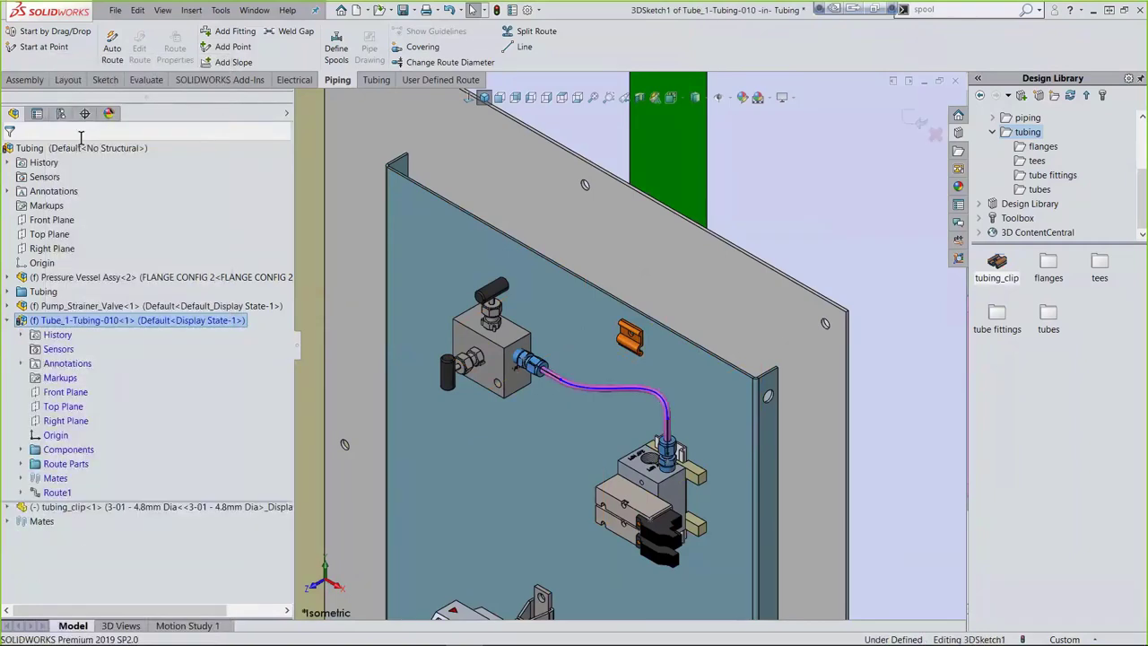
left_click(376, 80)
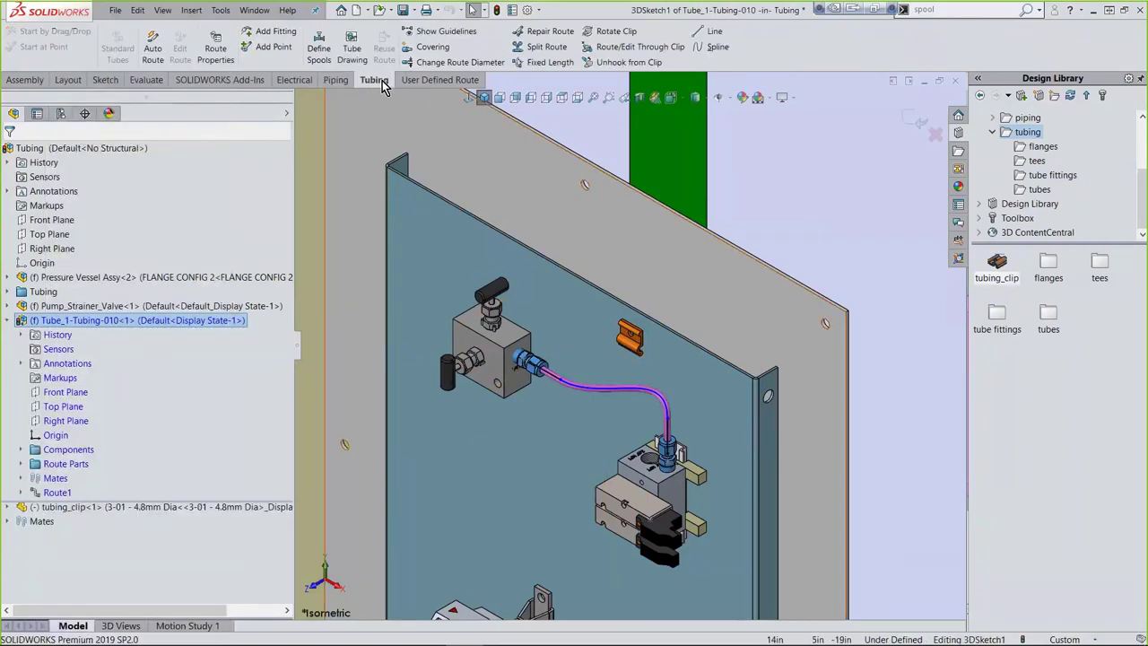
left_click(641, 47)
scroll(629, 458, "down", 2)
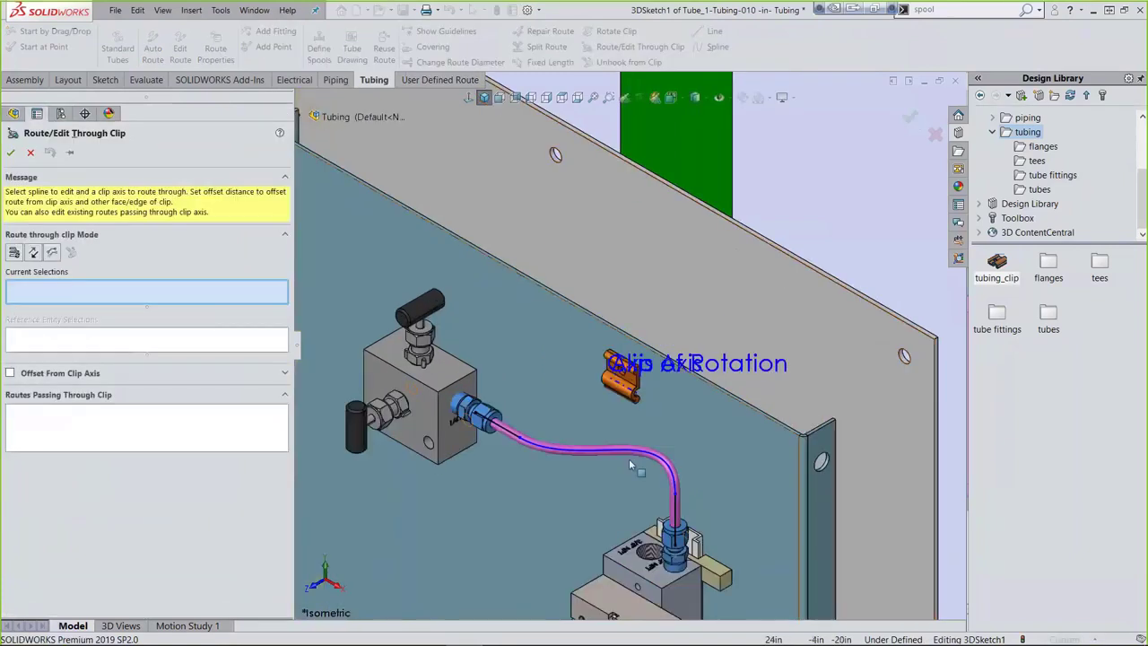
left_click(630, 450)
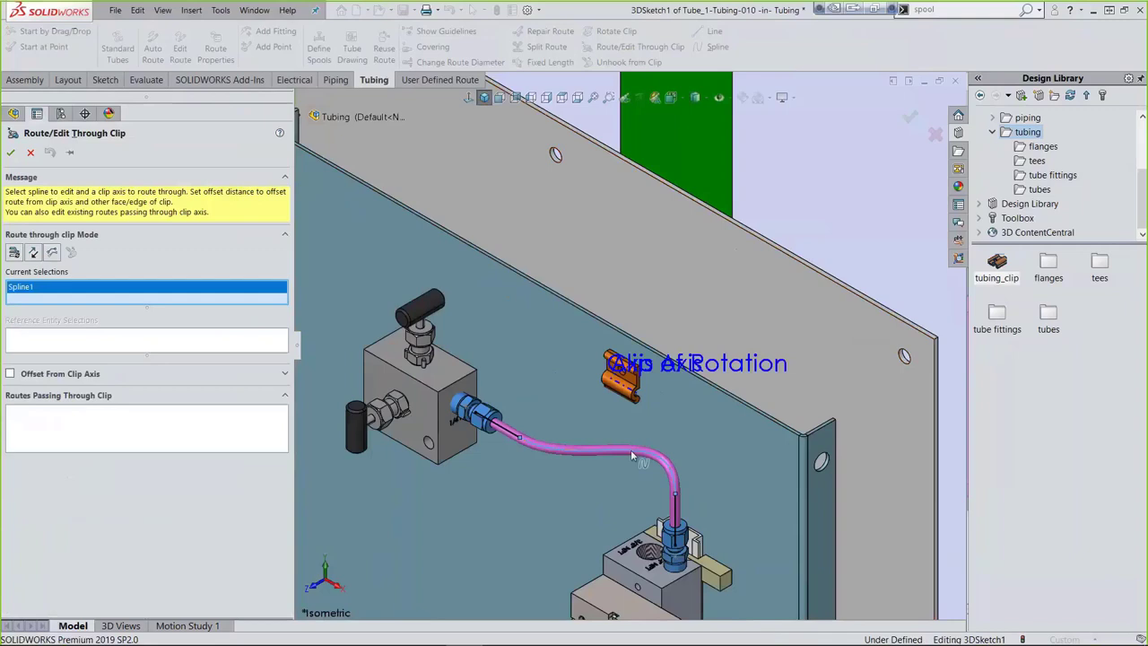
scroll(626, 406, "down", 3)
left_click(623, 366)
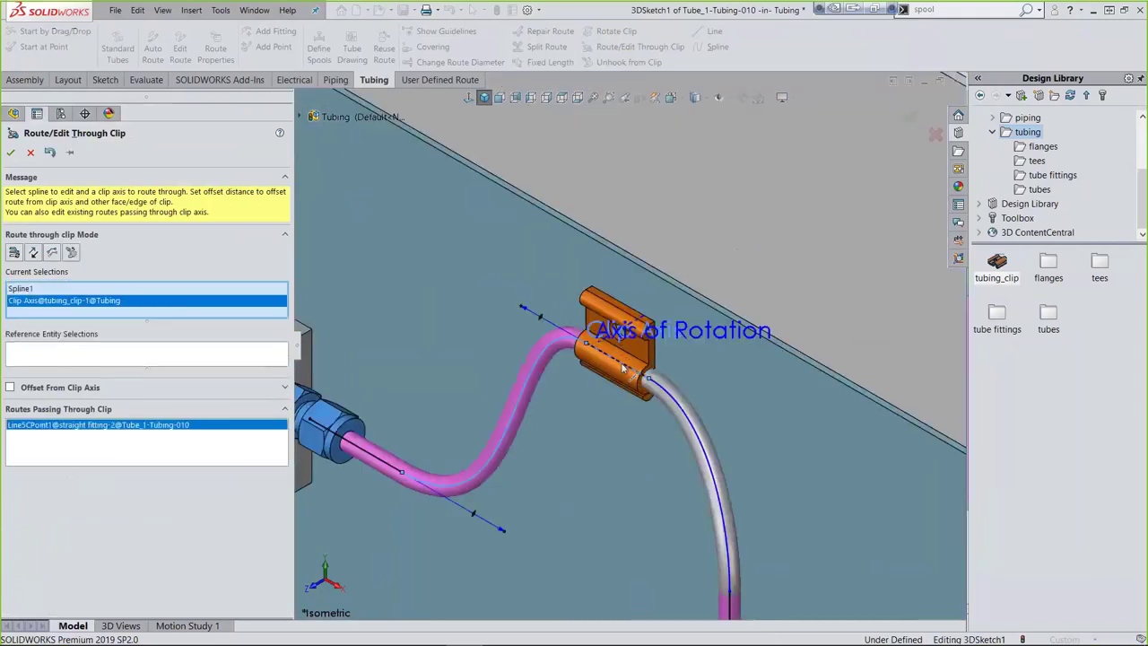
left_click(12, 153)
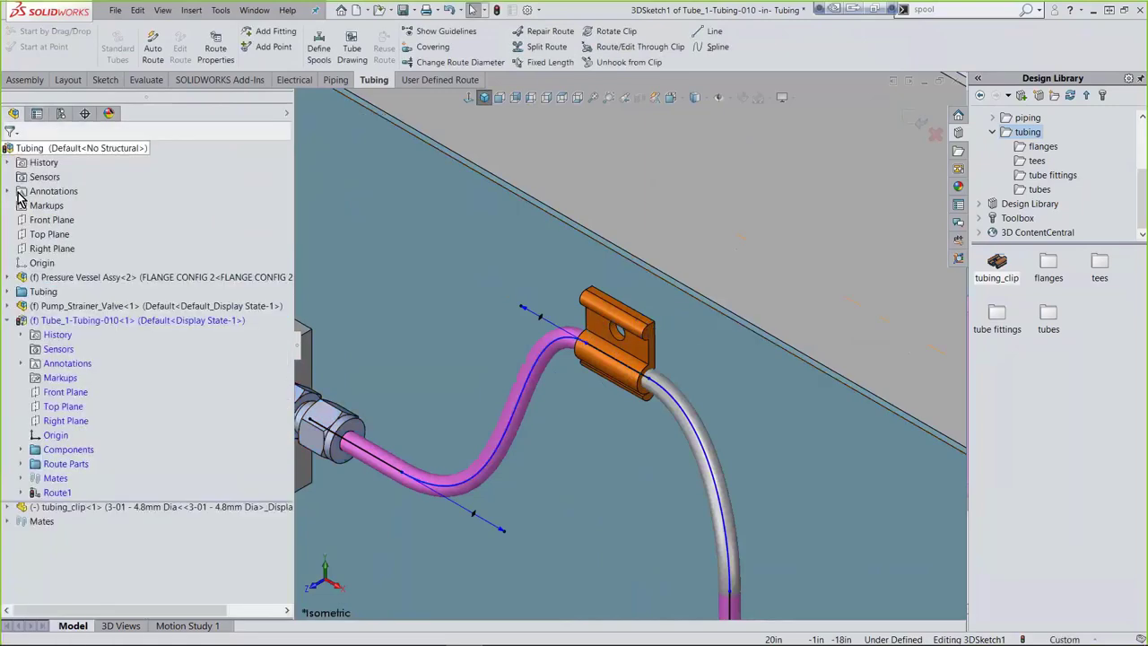
- Lengthen the spline's tangent handle at the clip to smooth the bend, and finish editing the tube route
left_click(522, 312)
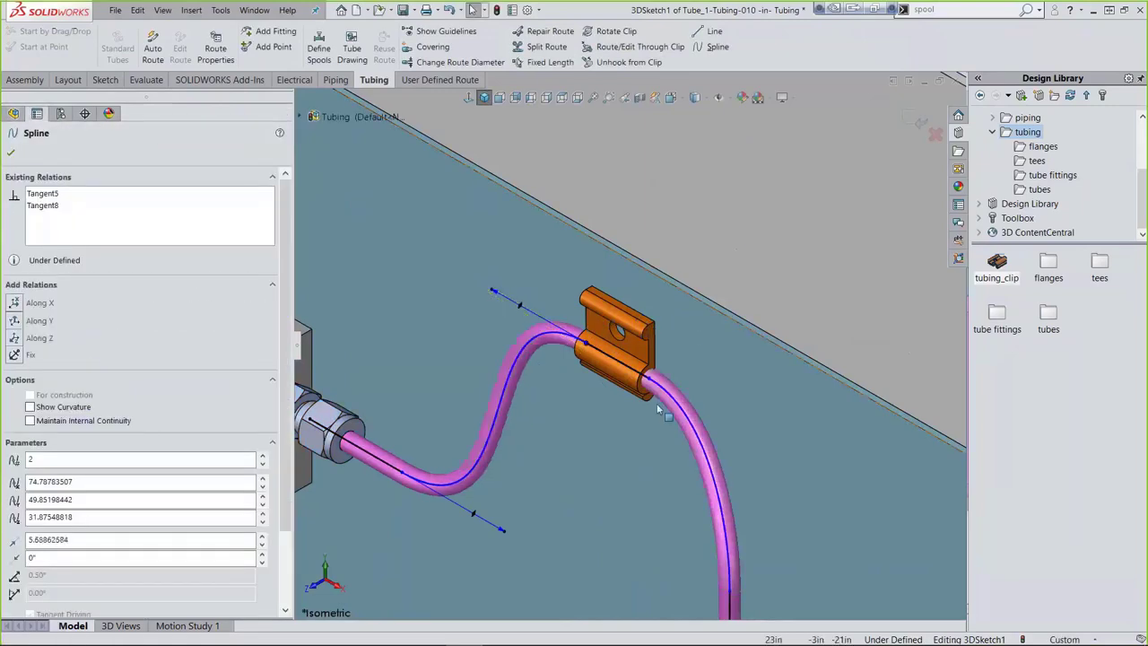
scroll(706, 410, "up", 5)
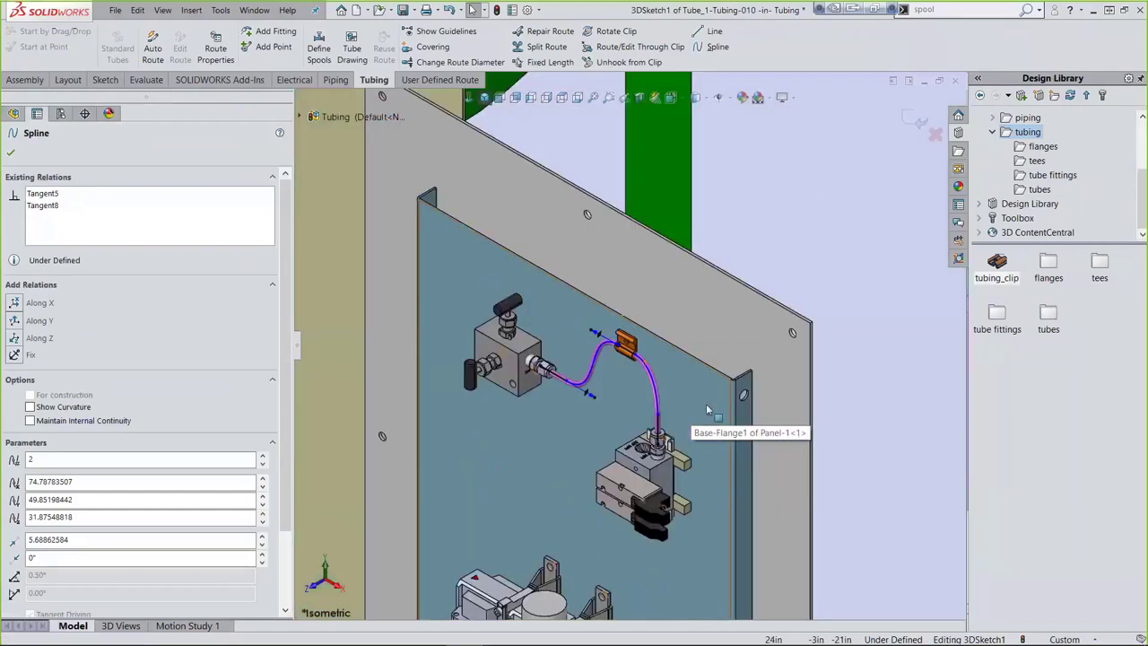
left_click(908, 119)
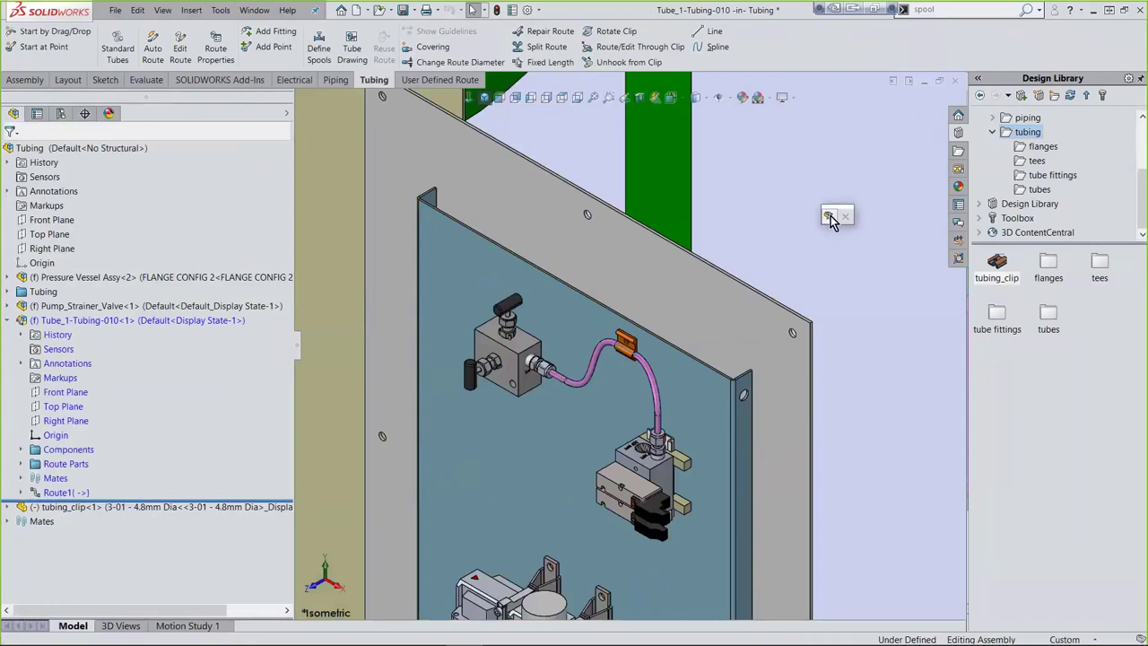
left_click(829, 217)
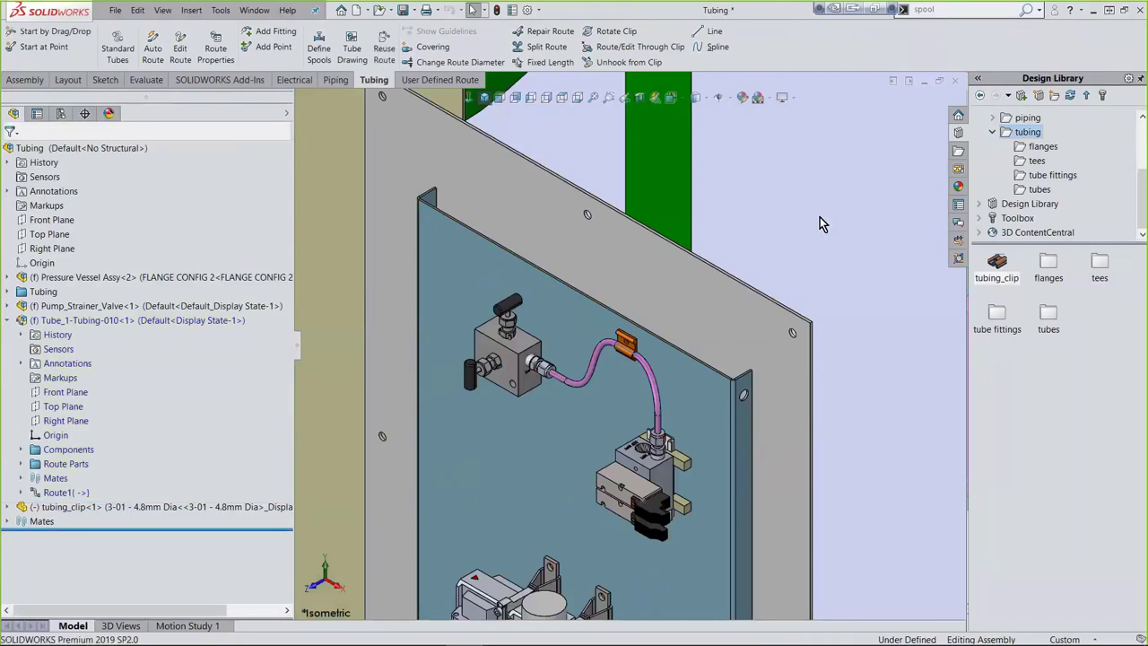
- Start a new route with a .38 TUBE X .38 NPT straight fitting in the valve manifold's underside 3/8 NPT port, accepting Tube .375in OD X .010in Wall
key("z")
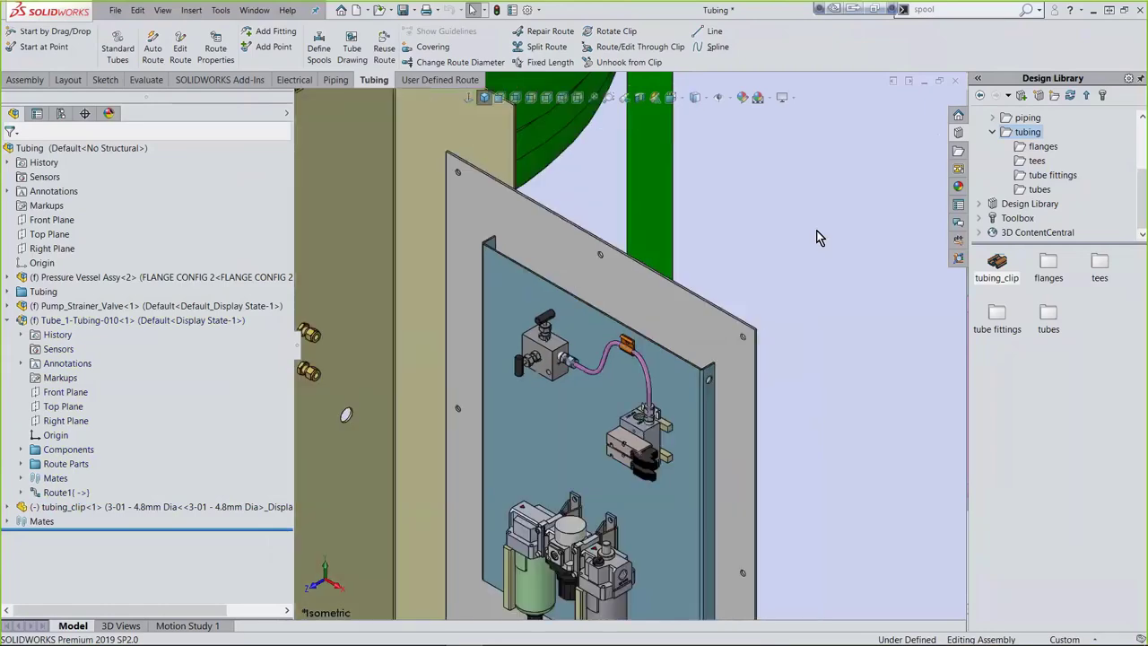
key("z")
scroll(658, 482, "up", 6)
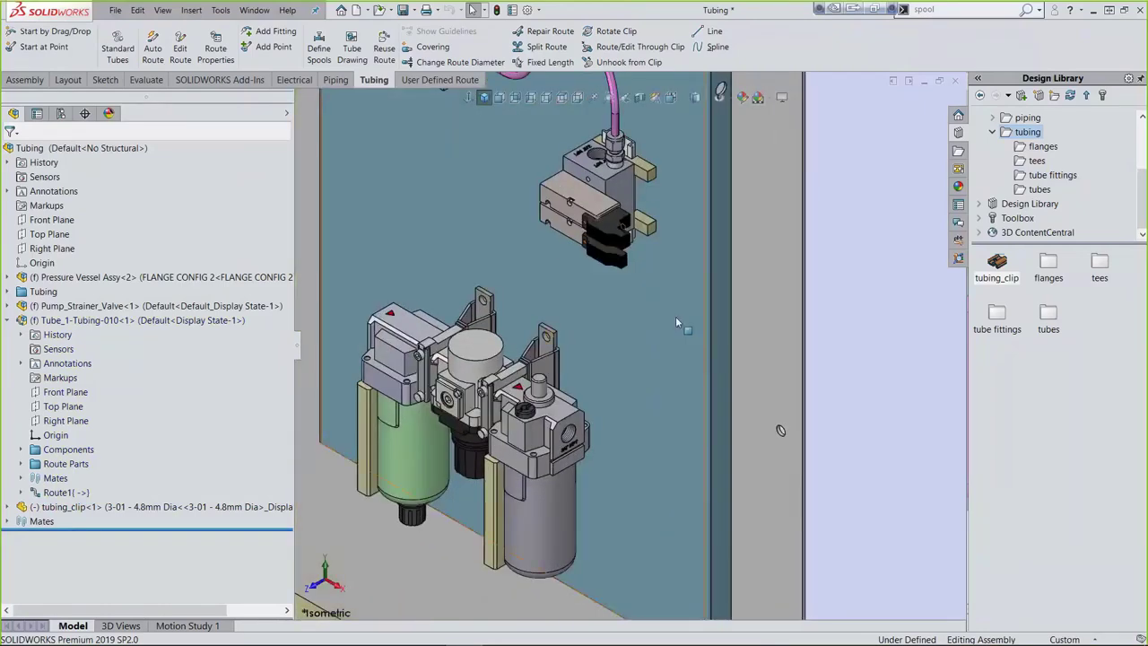
middle_click_drag(649, 351, 644, 440)
scroll(644, 439, "up", 4)
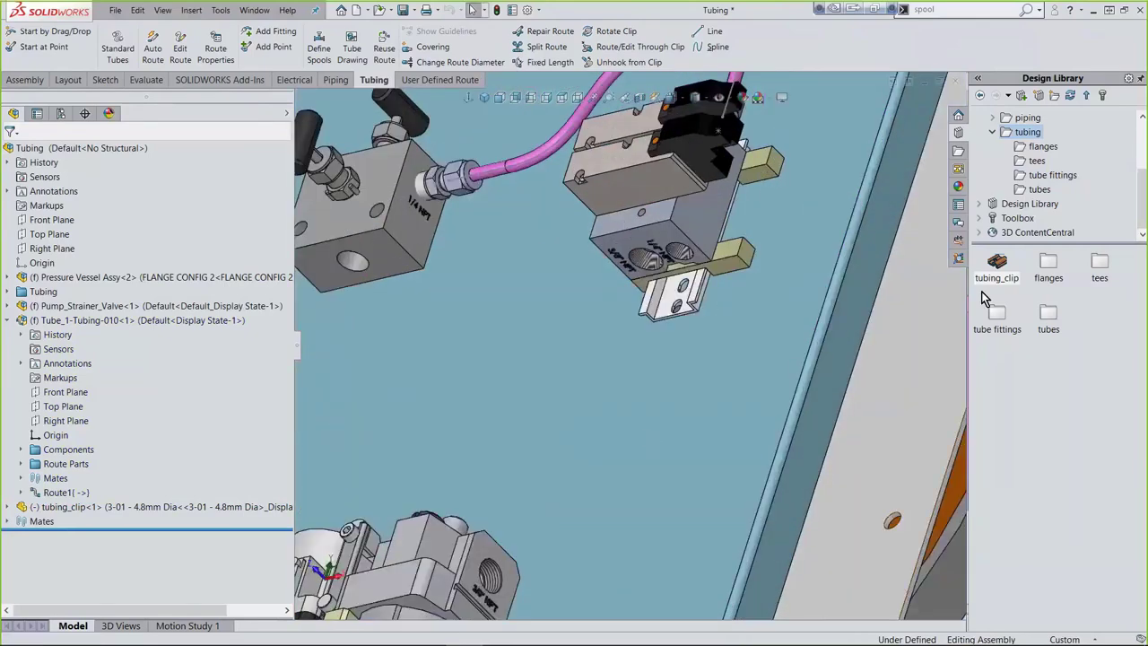
left_click(1046, 177)
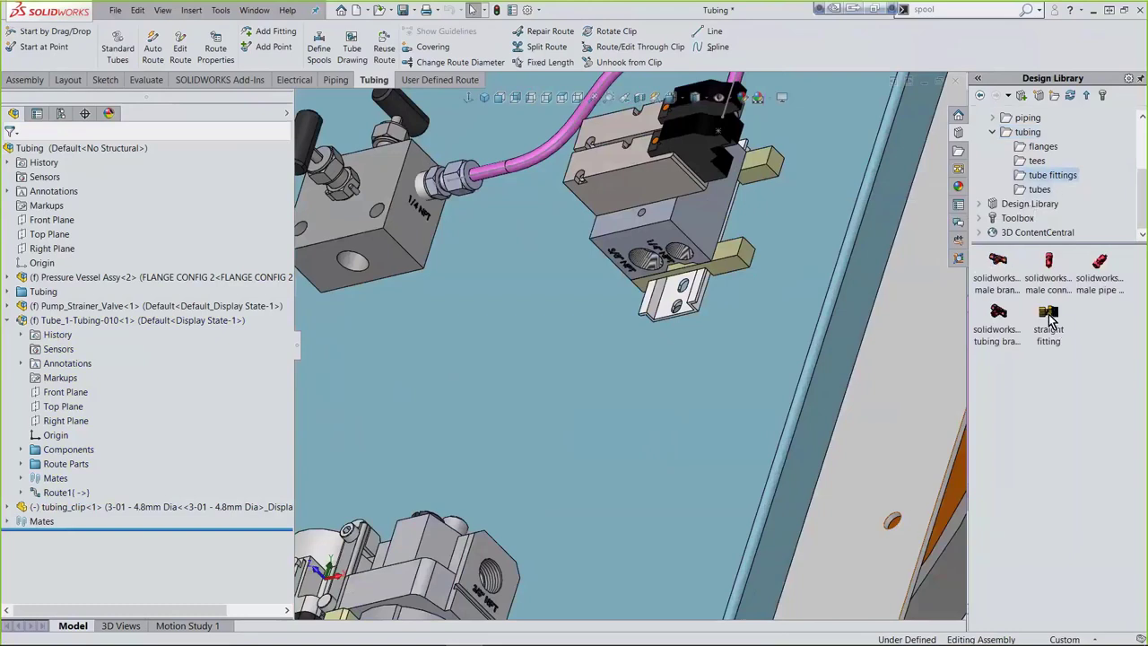
left_click_drag(1048, 316, 662, 277)
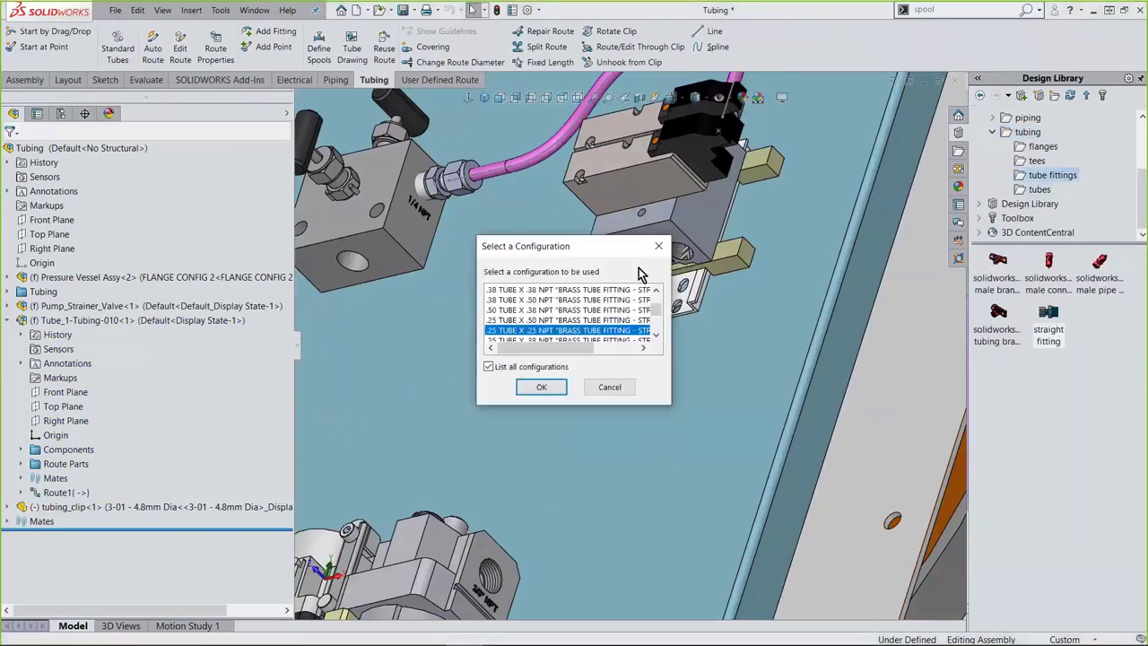
left_click(531, 291)
left_click(533, 386)
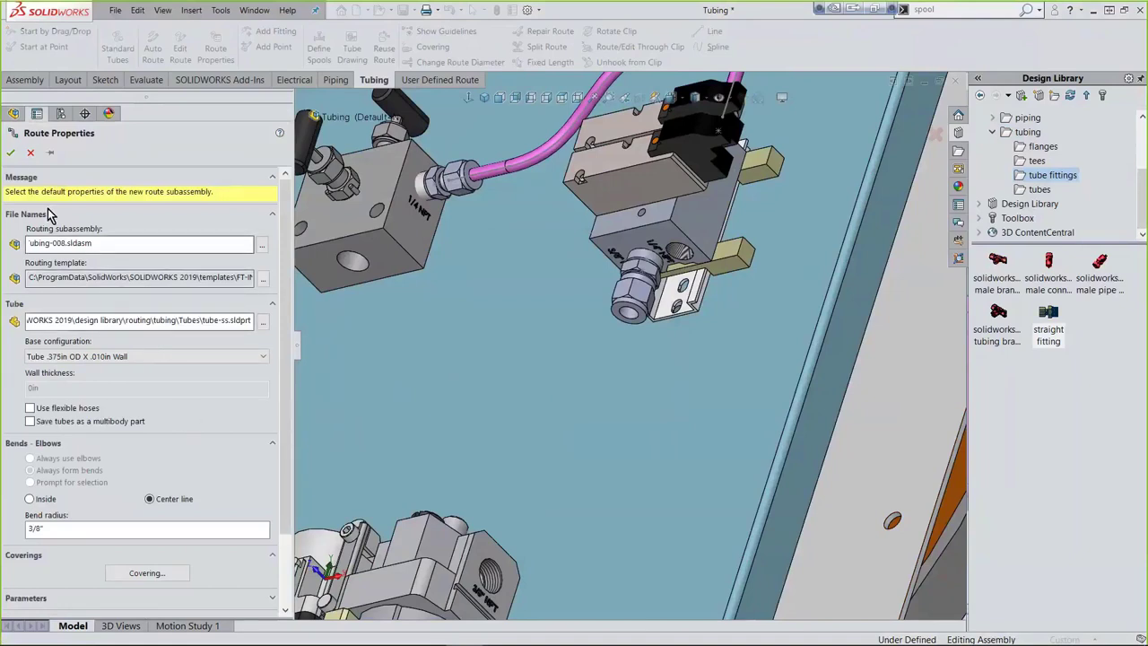
left_click(12, 156)
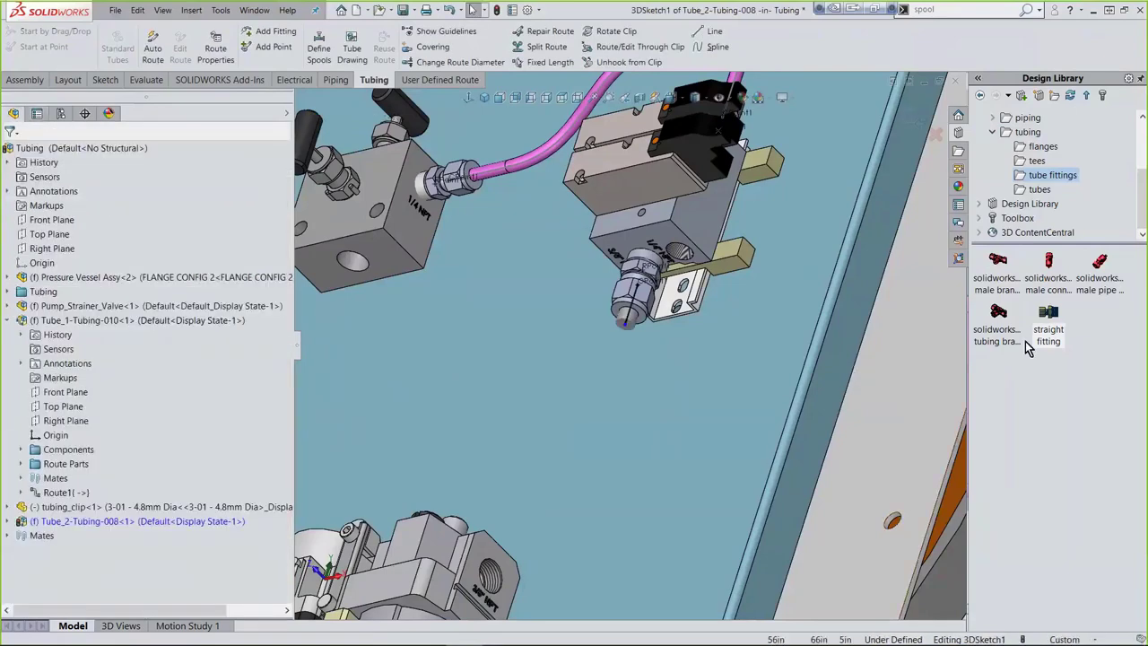
- Add a second straight fitting, configuration .38 TUBE X .38 NPT, to the 3/8 NPT side port of the filter-regulator unit
left_click_drag(1052, 321, 495, 577)
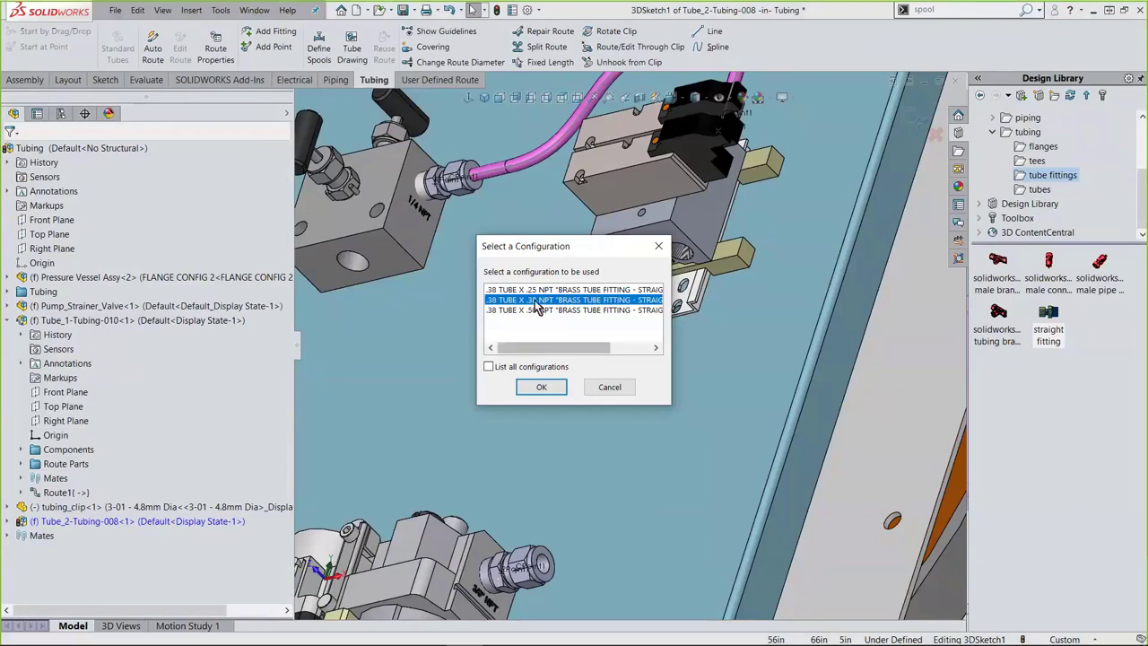
left_click(547, 387)
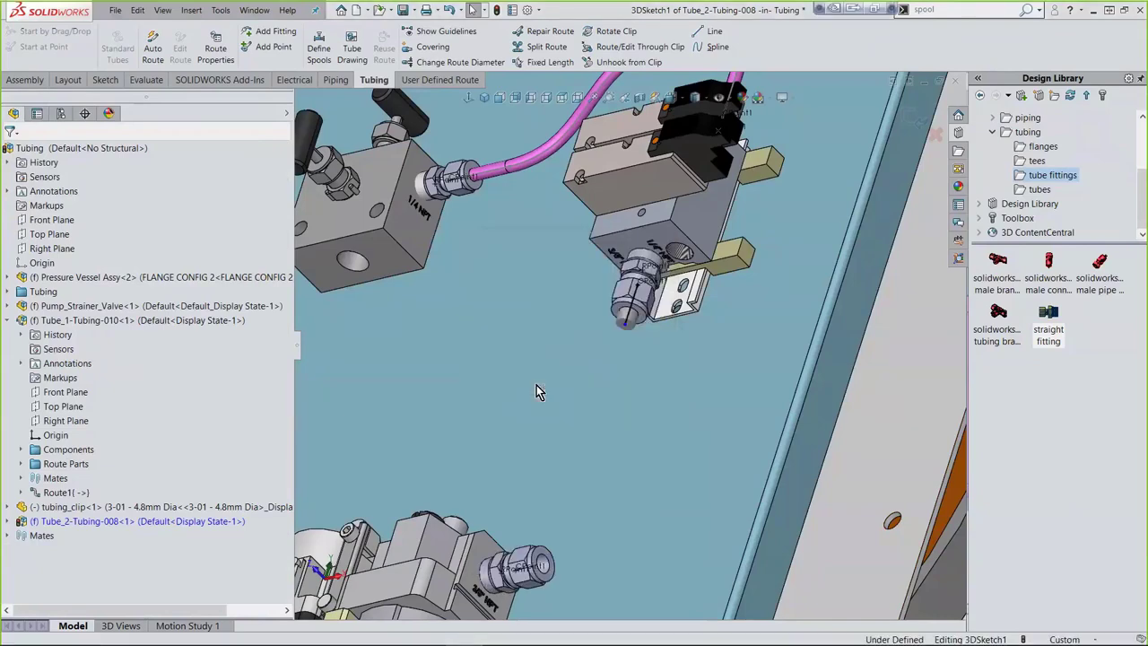
key("shift+z")
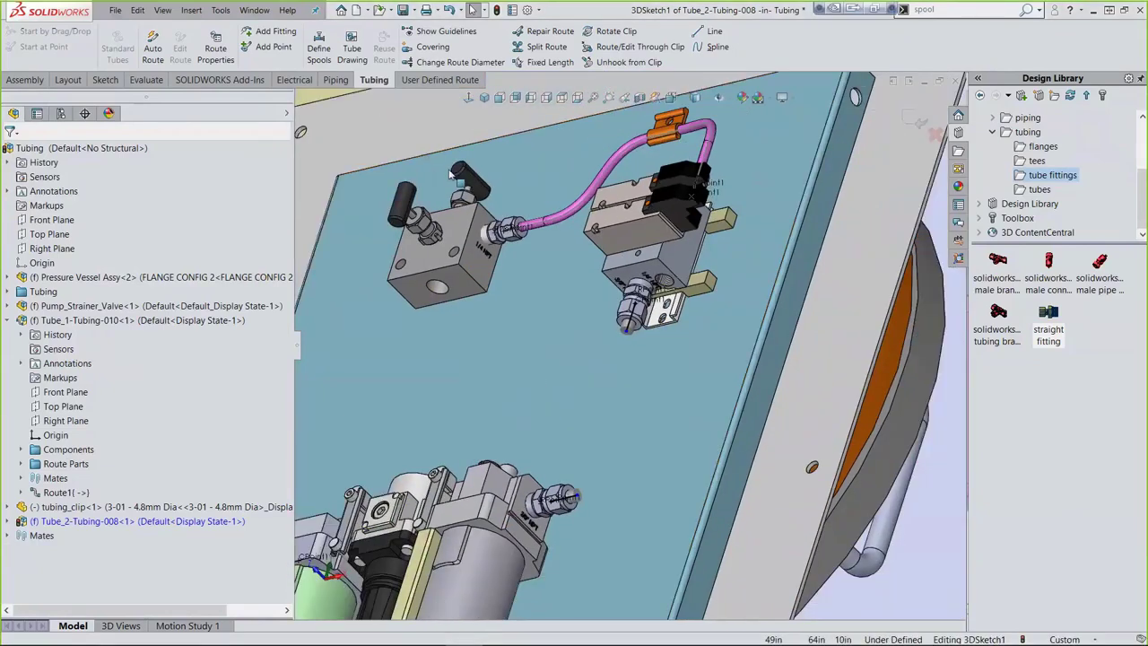
- Auto-route an orthogonal tube from the filter-regulator's straight fitting to the fitting under the valve manifold
left_click(152, 56)
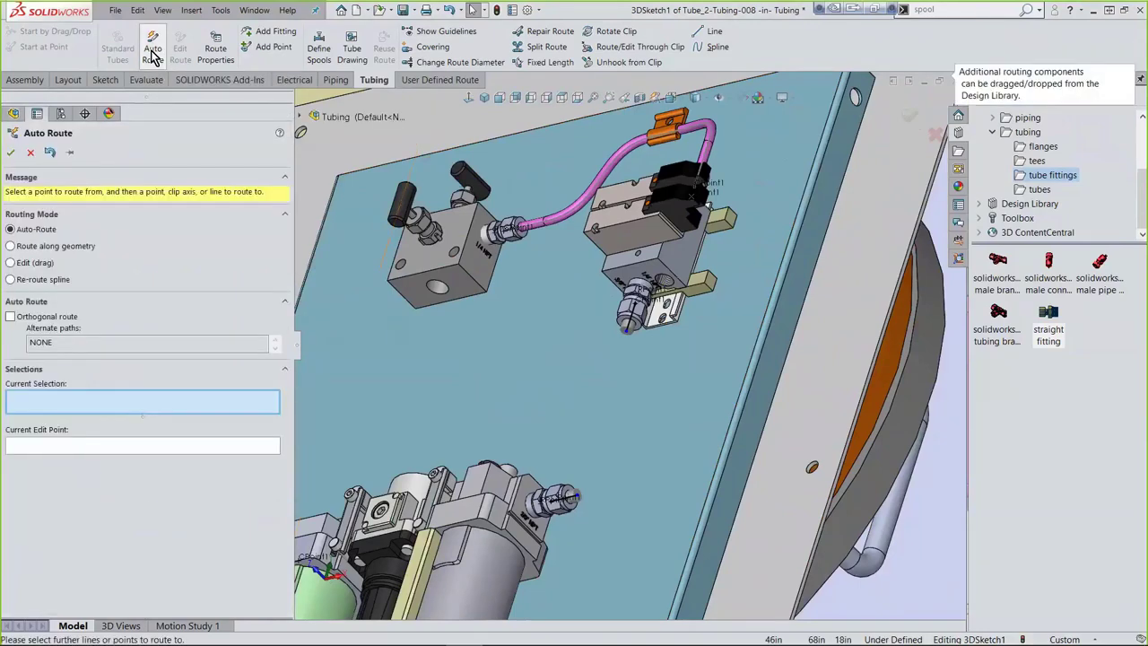
left_click(12, 318)
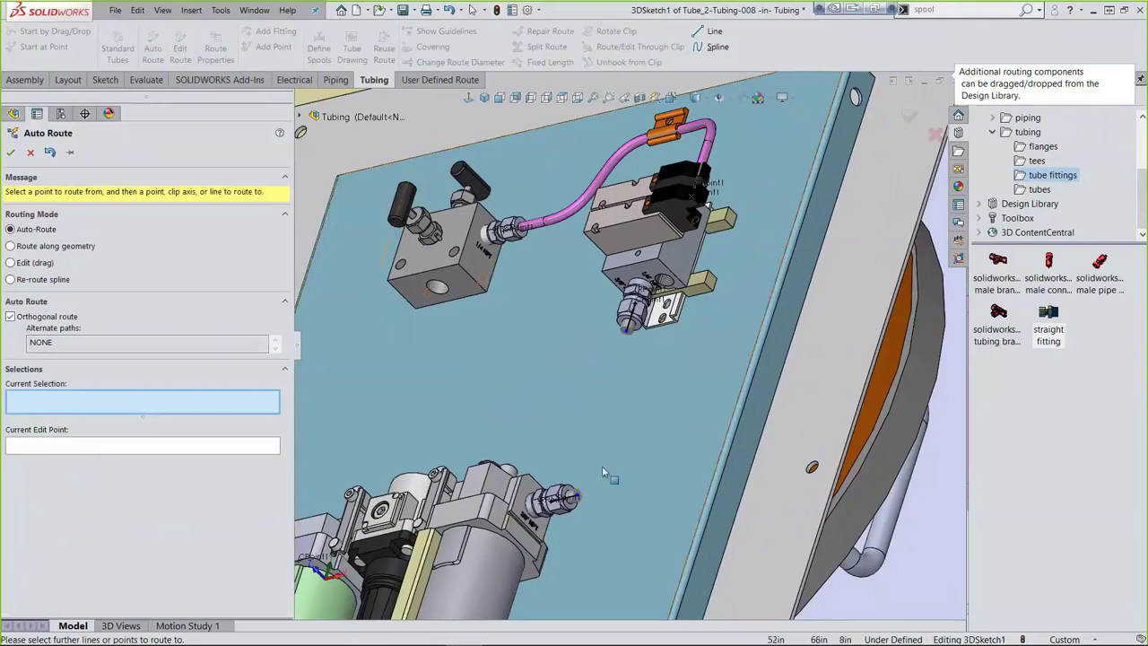
left_click(571, 497)
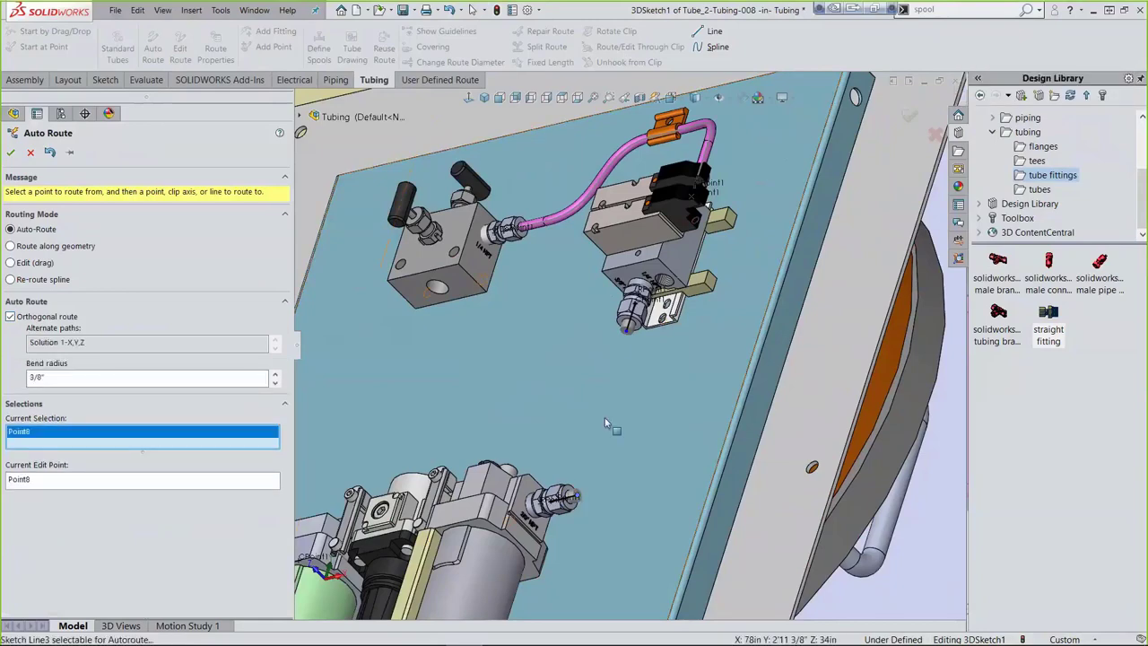
left_click(634, 338)
middle_click_drag(633, 339, 679, 507)
scroll(679, 507, "up", 5)
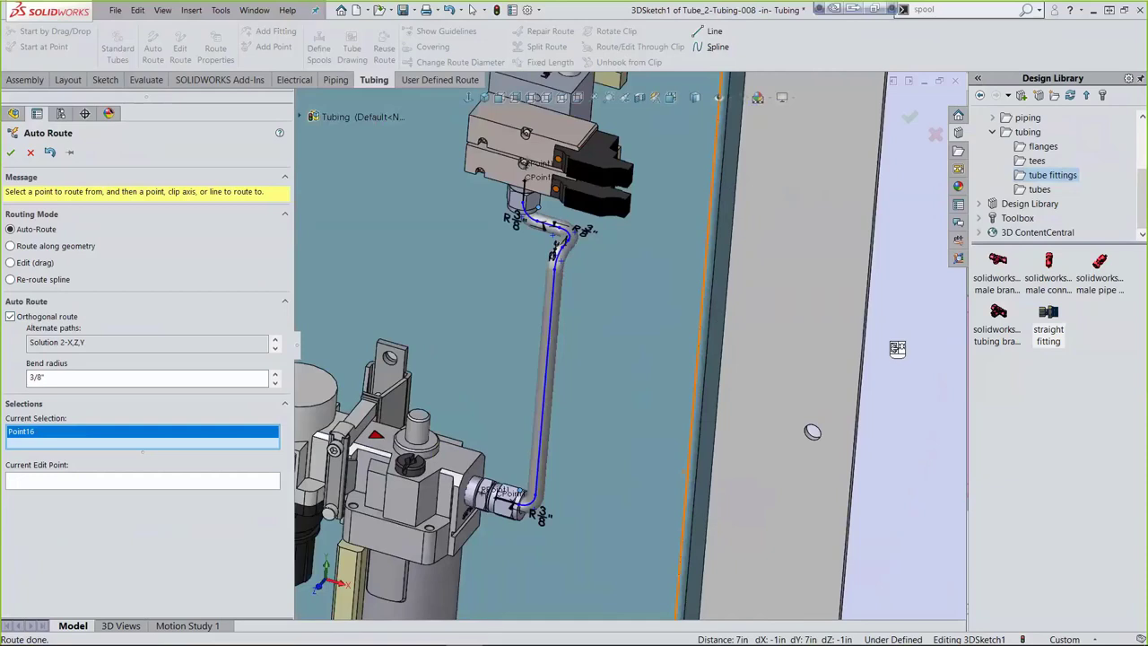
- Cycle through the alternate orthogonal paths and accept Solution 1-X,Y,Z with the 3/8" bend radius
key("Tab")
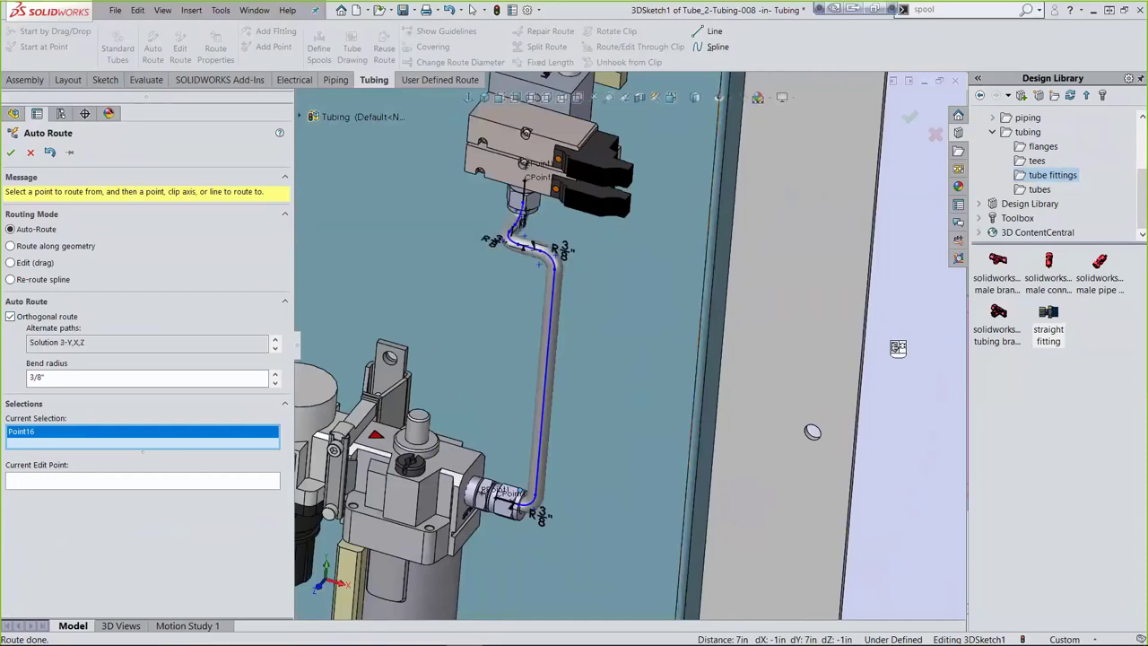
key("Tab")
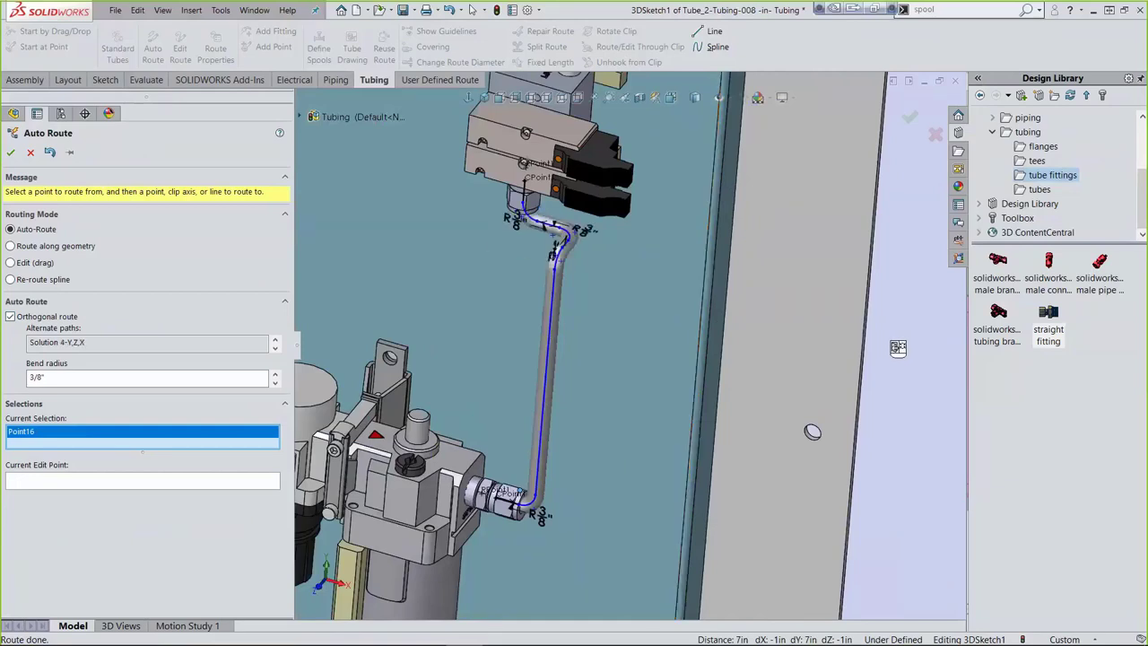
key("Tab")
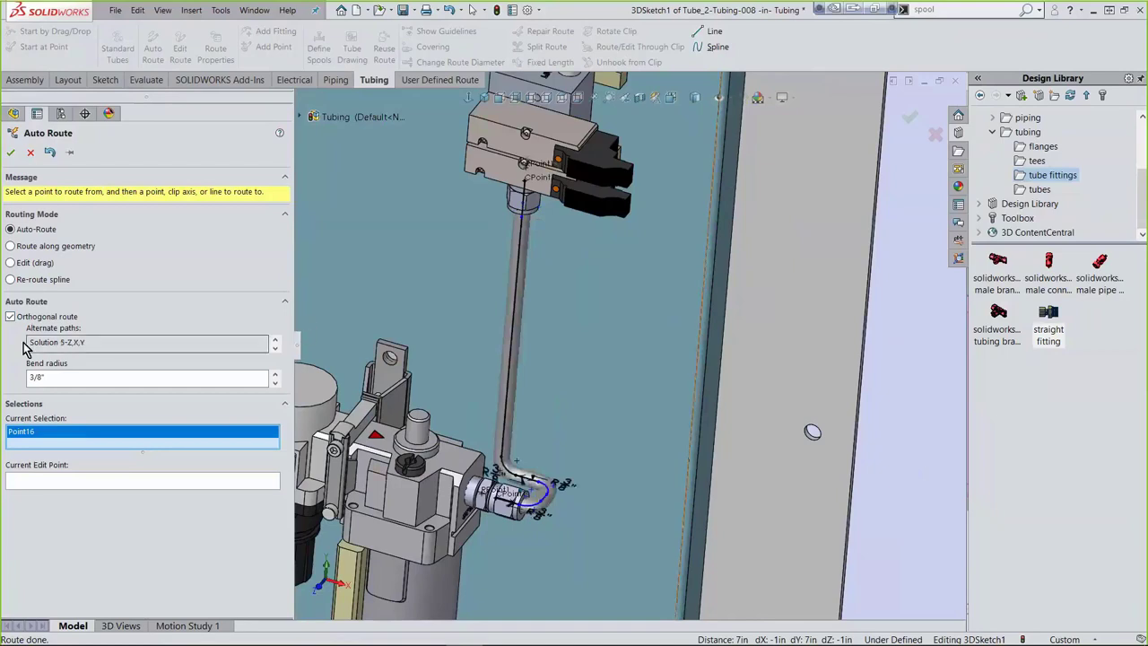
left_click(276, 341)
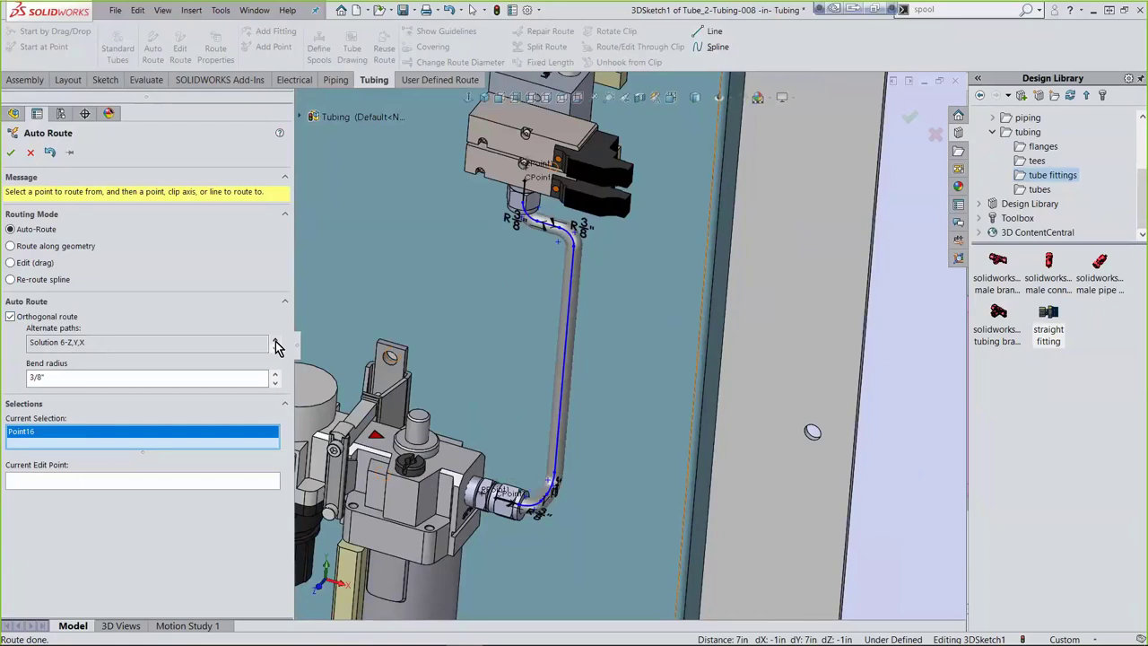
left_click(276, 345)
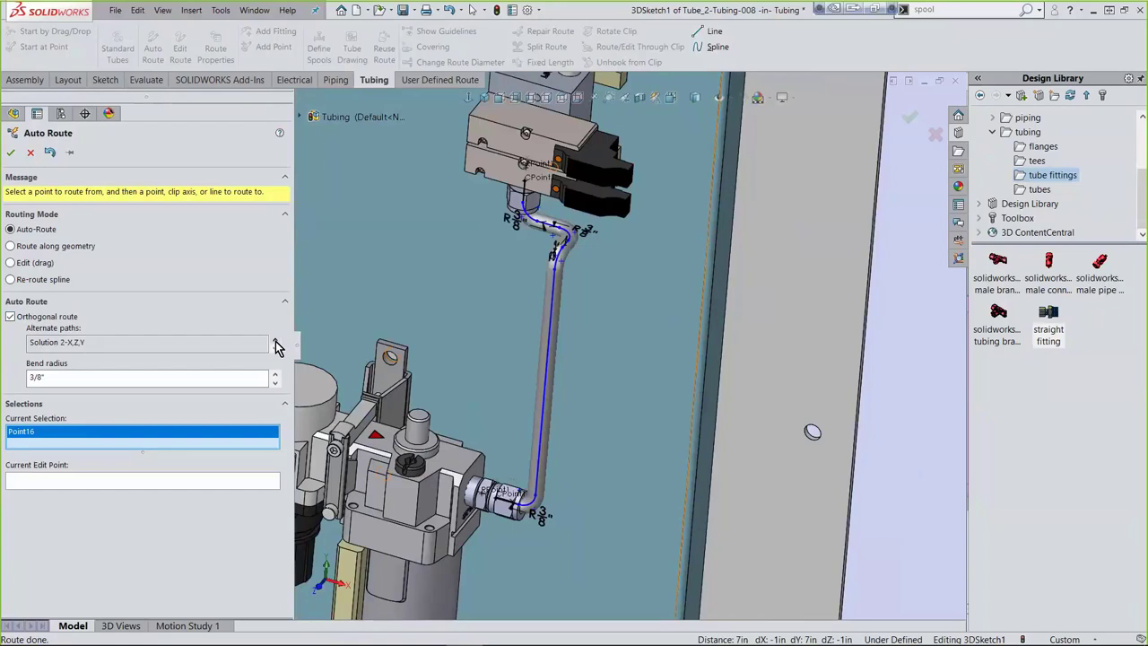
left_click(275, 344)
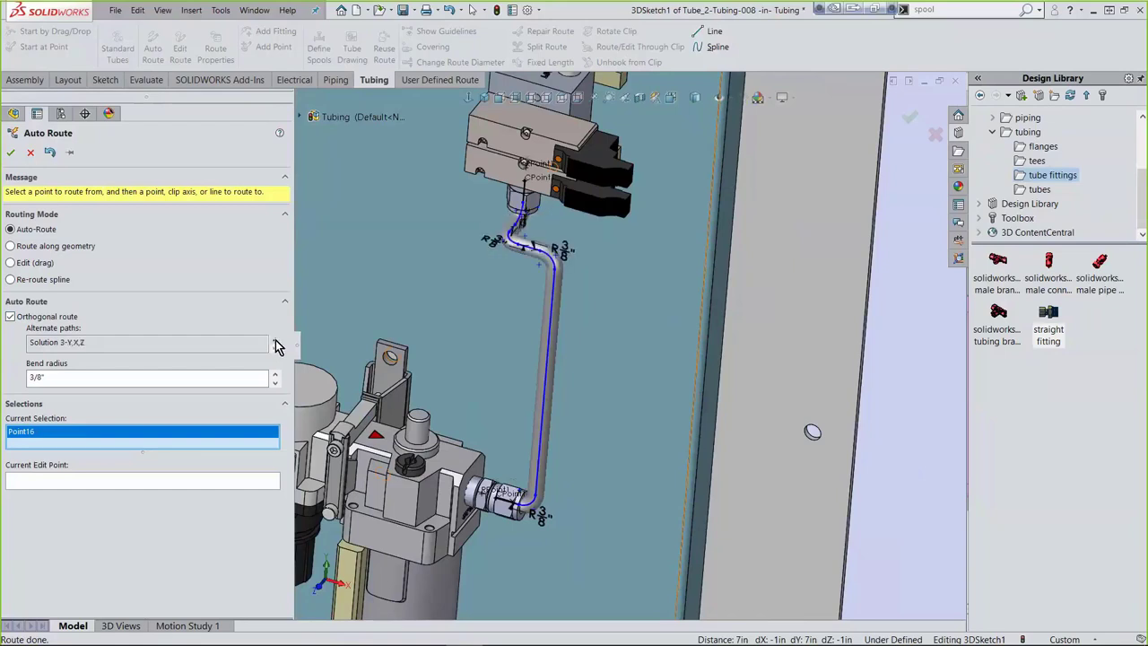
left_click(275, 355)
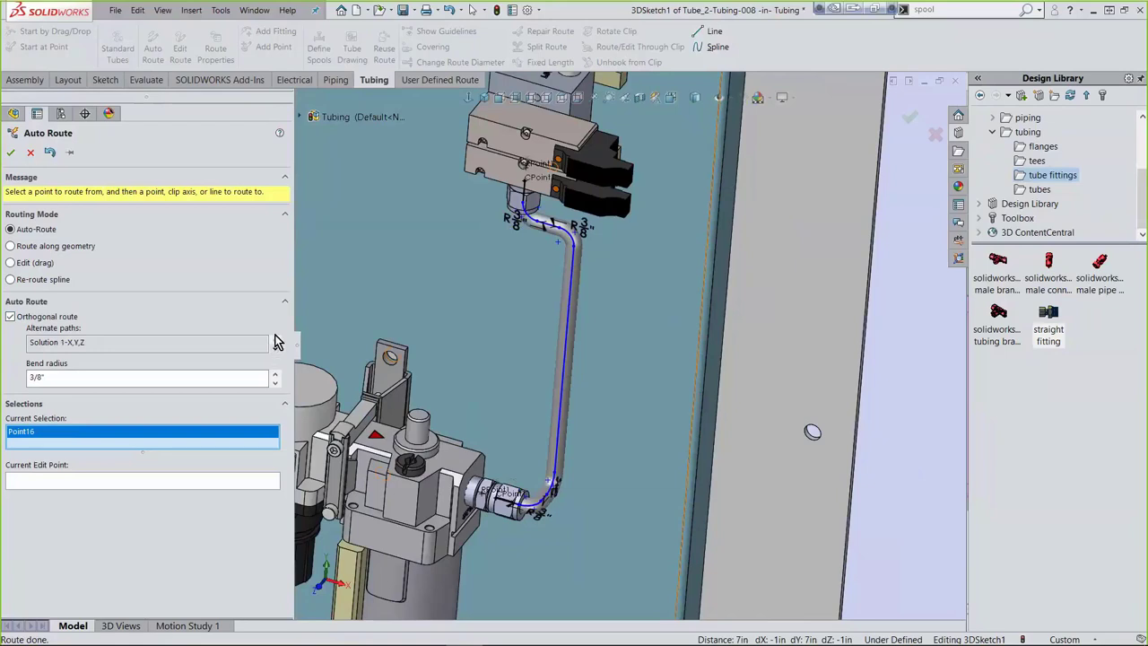
key("Return")
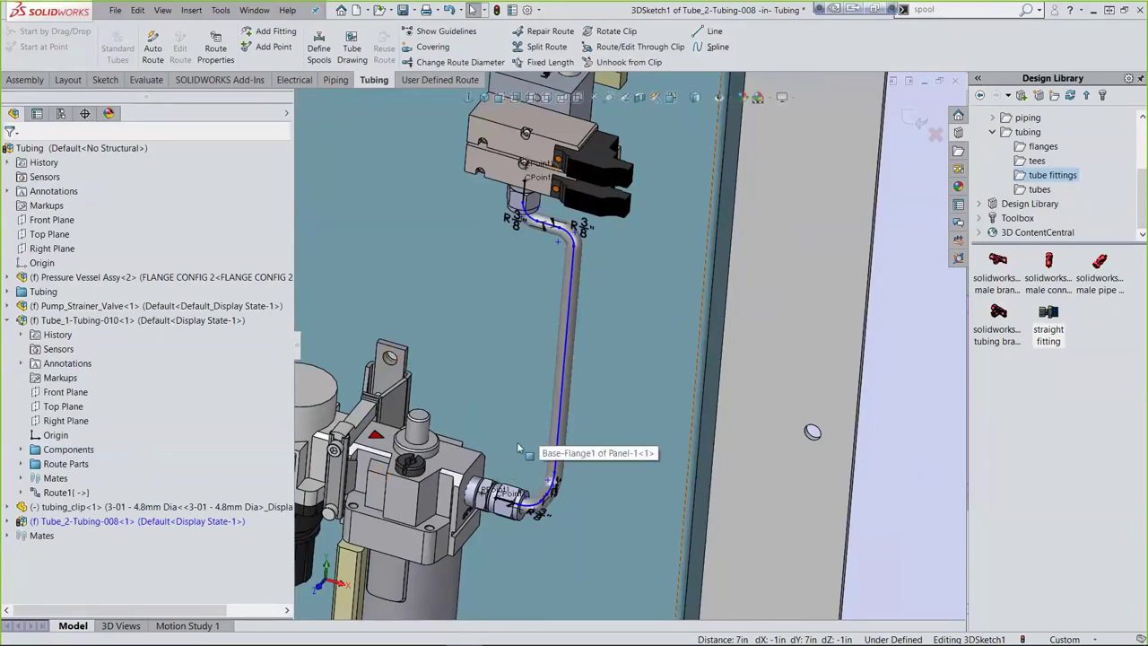
- Move the tube's long vertical run outward to about 2 1/8" from the filter-regulator fitting and its upper run down to about 1 7/8" below the manifold fitting
middle_click_drag(505, 452, 556, 450)
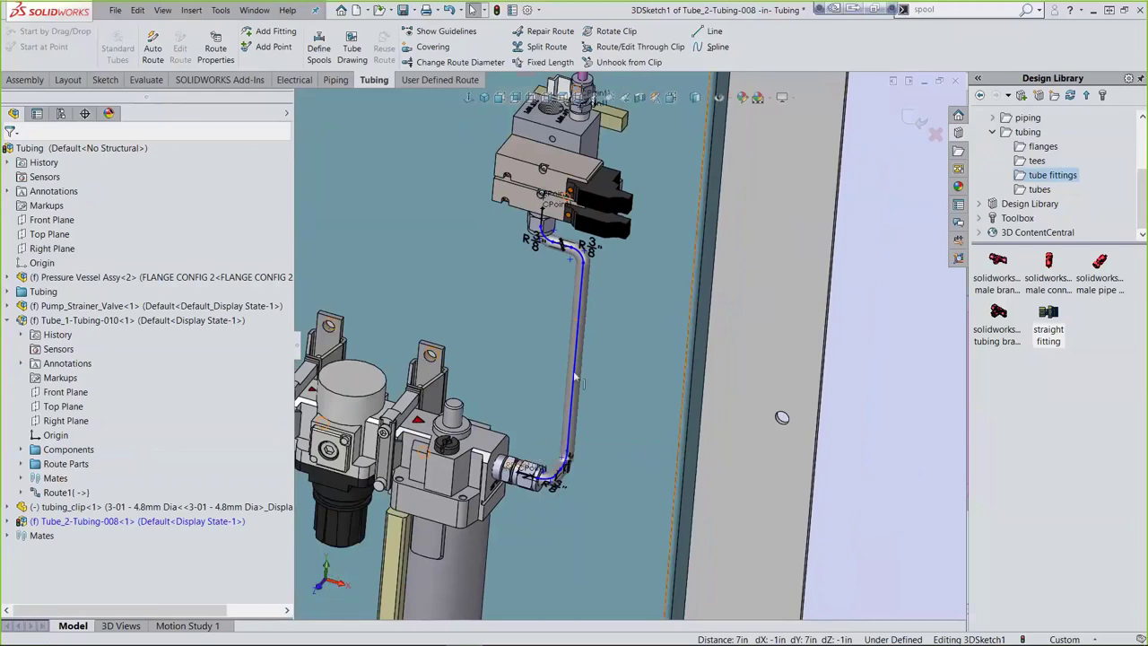
scroll(617, 333, "down", 2)
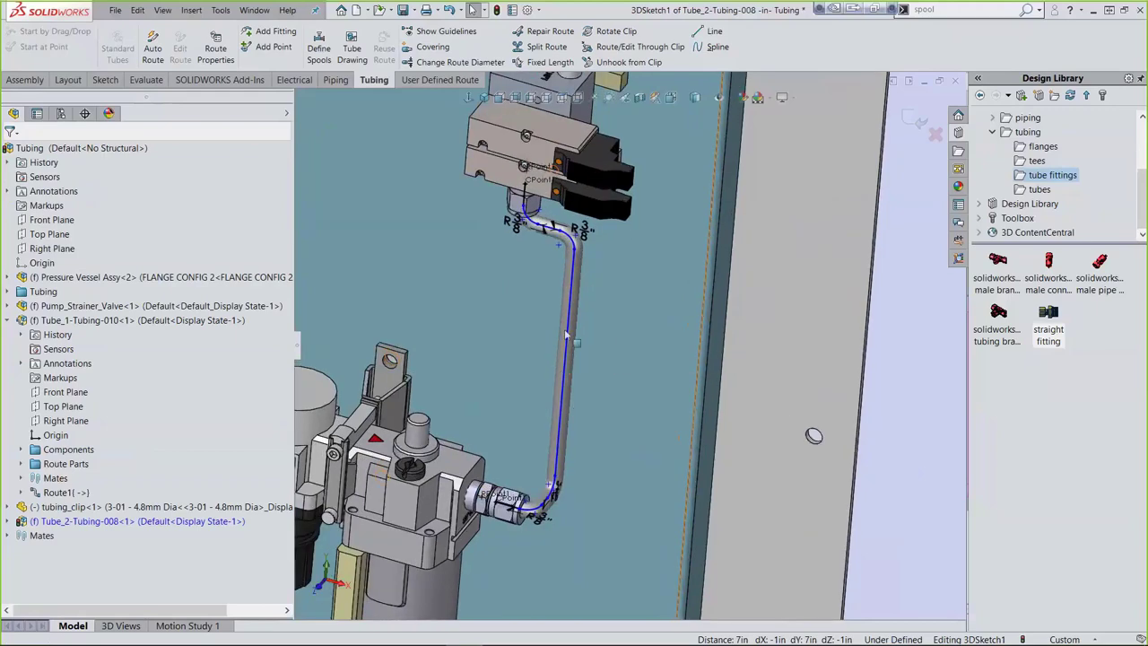
left_click_drag(560, 352, 614, 347)
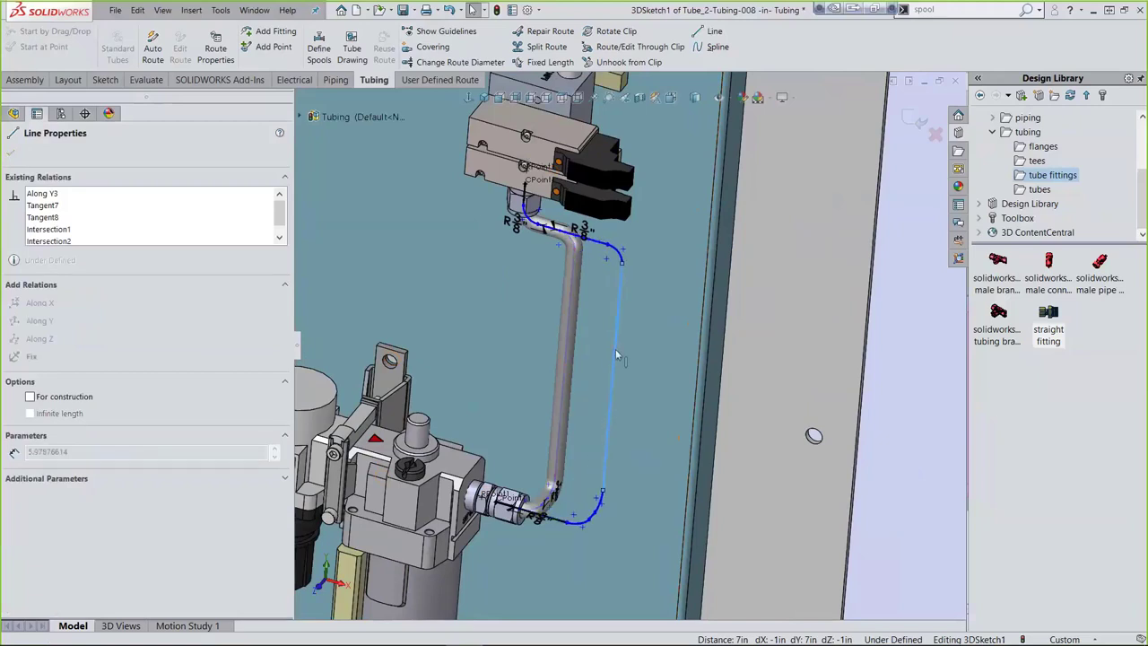
left_click_drag(563, 240, 565, 269)
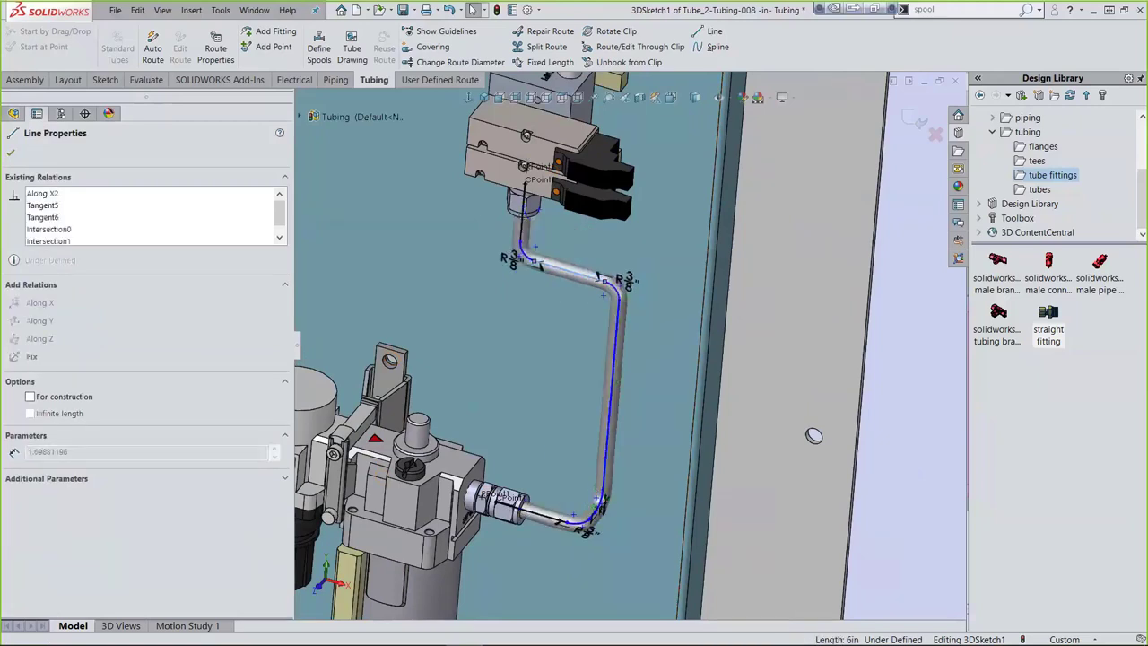
- Dimension the short vertical tube segment below the manifold fitting to 2"
right_click(898, 309)
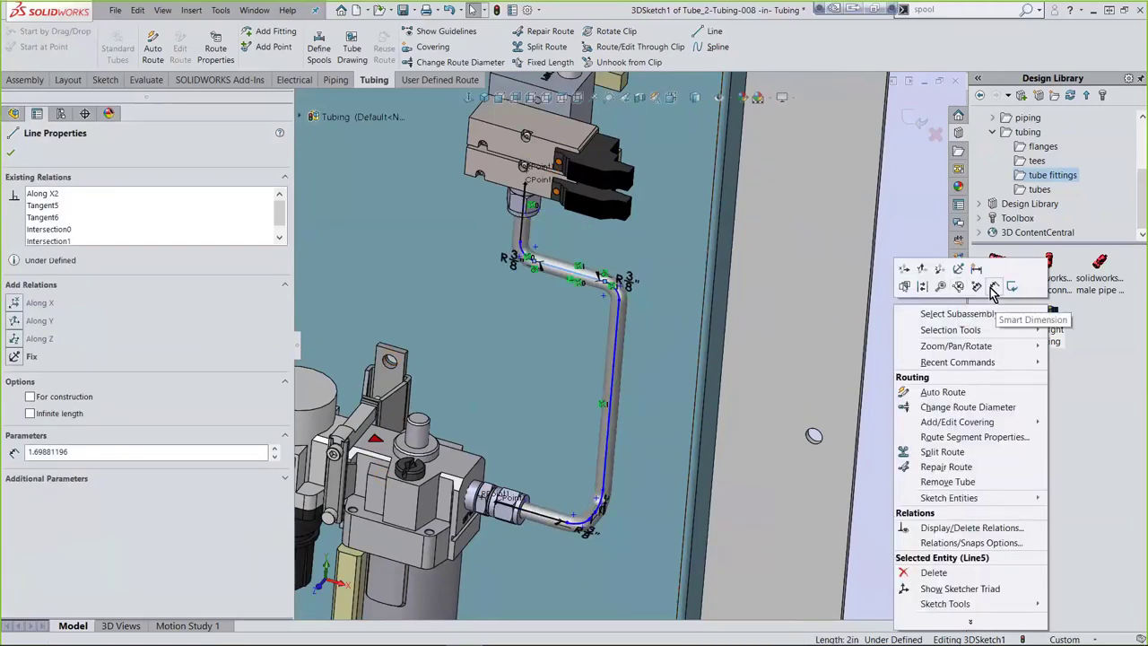
key("Escape")
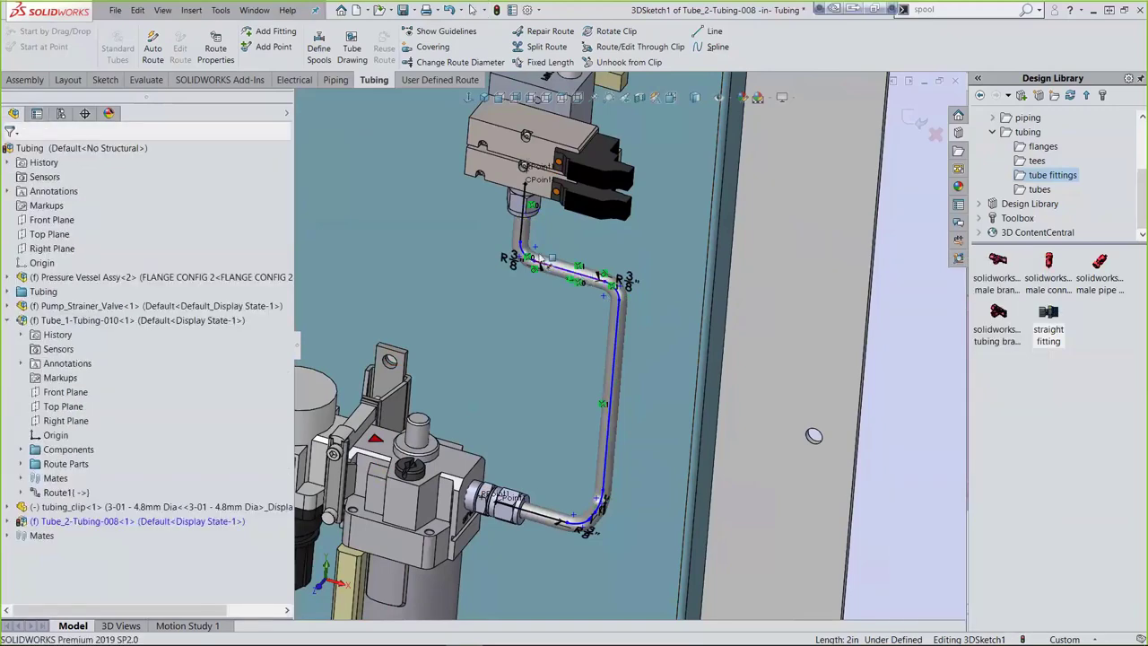
left_click(523, 225)
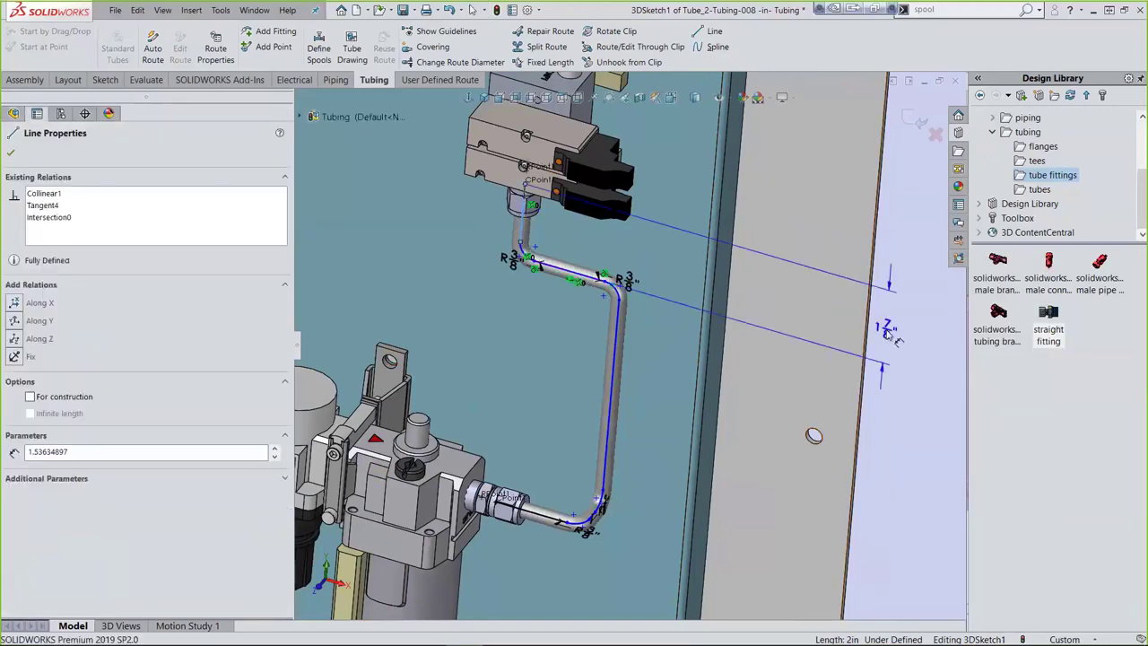
left_click(888, 334)
type("2")
key("Return")
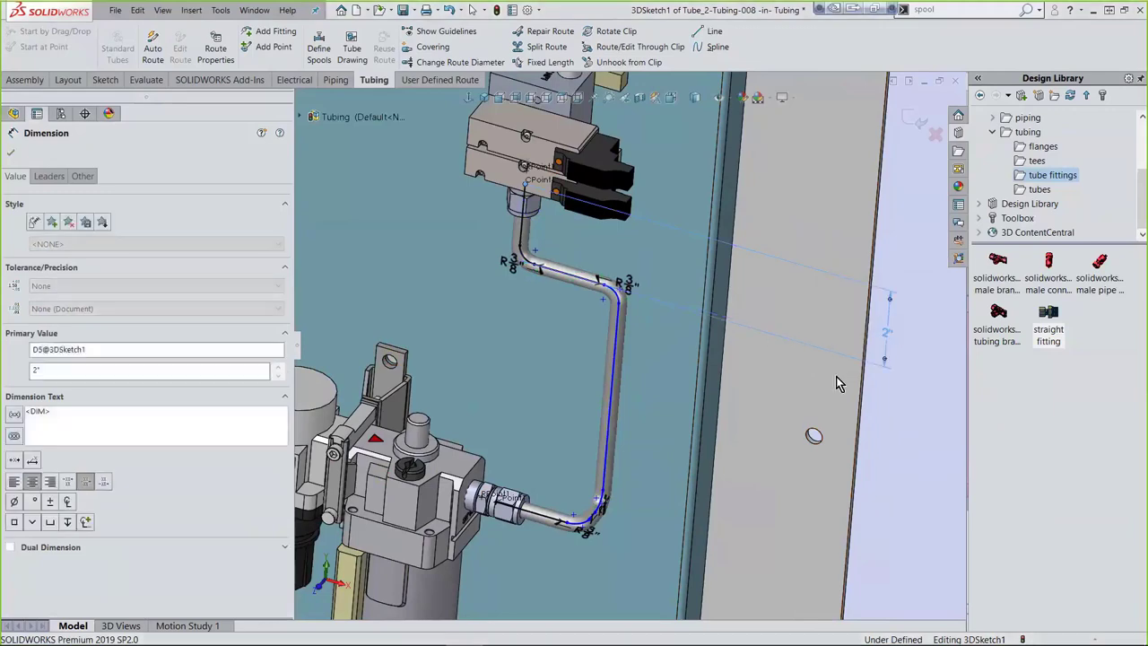
- Dimension the horizontal tube segment leaving the filter-regulator fitting to 3" and end dimensioning
left_click(536, 518)
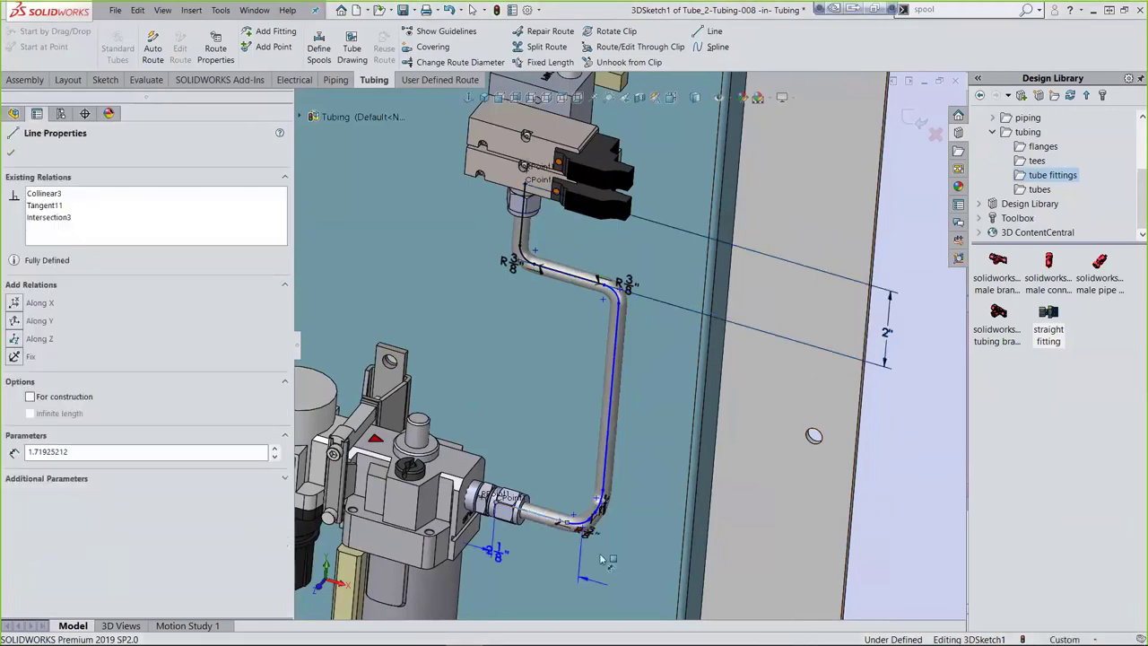
left_click(883, 583)
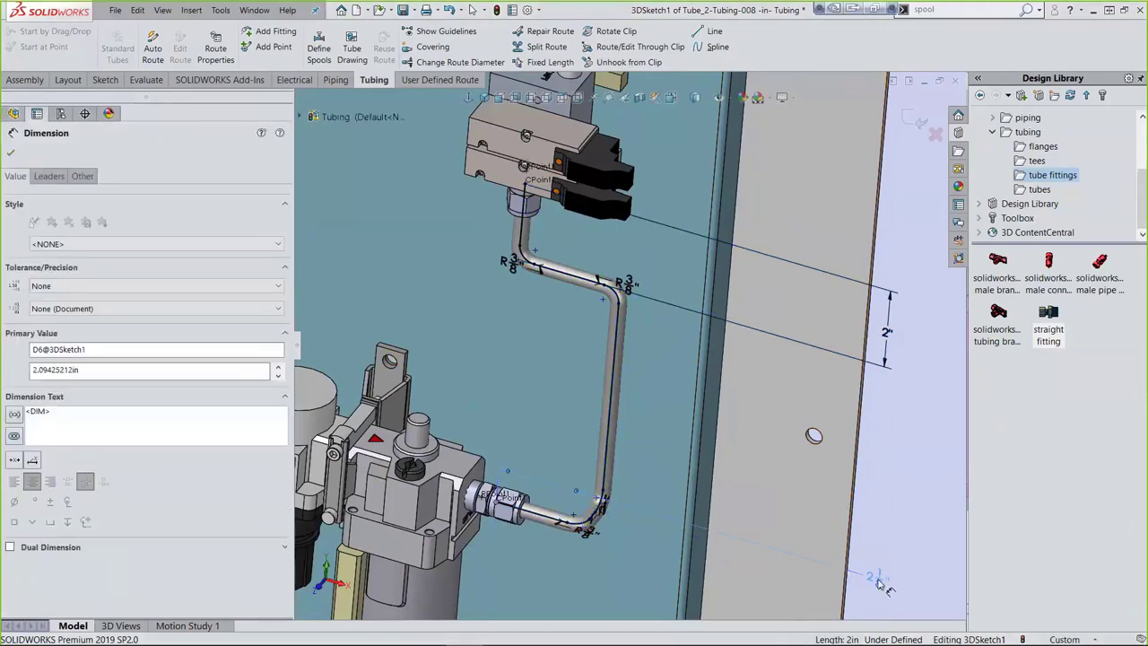
type("3")
key("Return")
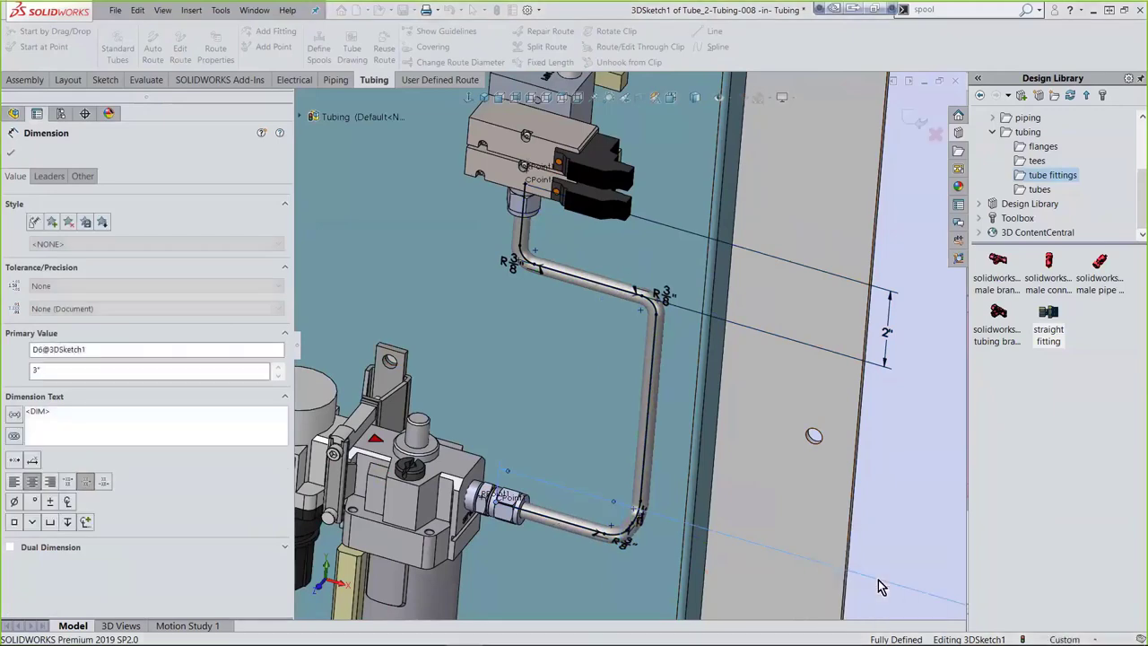
middle_click_drag(733, 443, 769, 461)
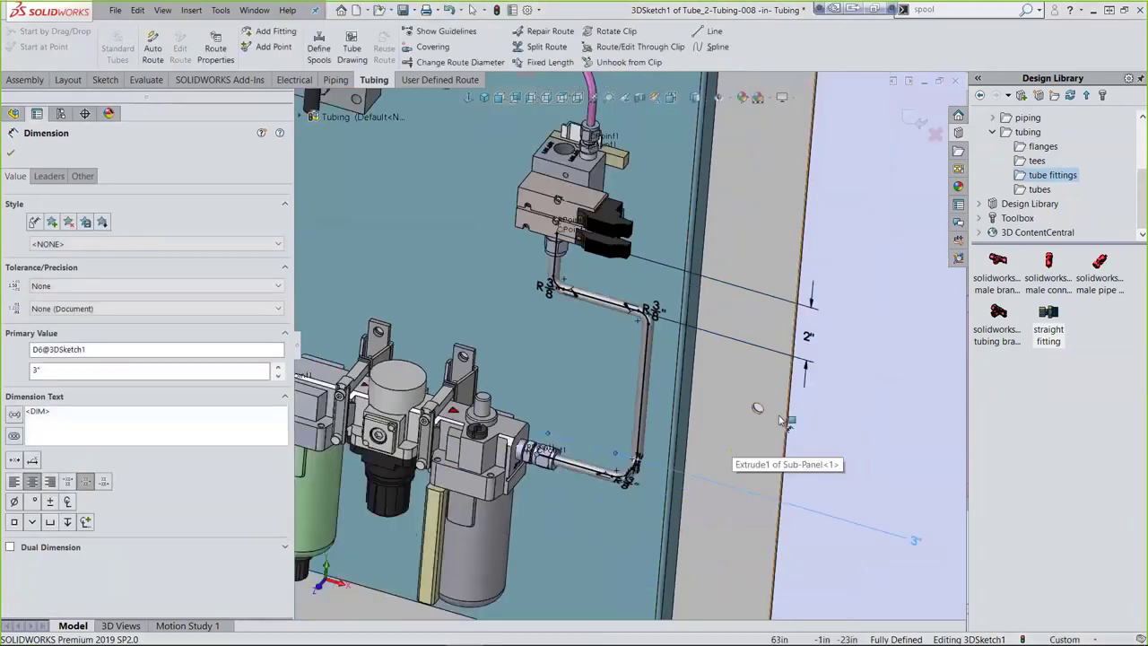
right_click(854, 406)
left_click(889, 457)
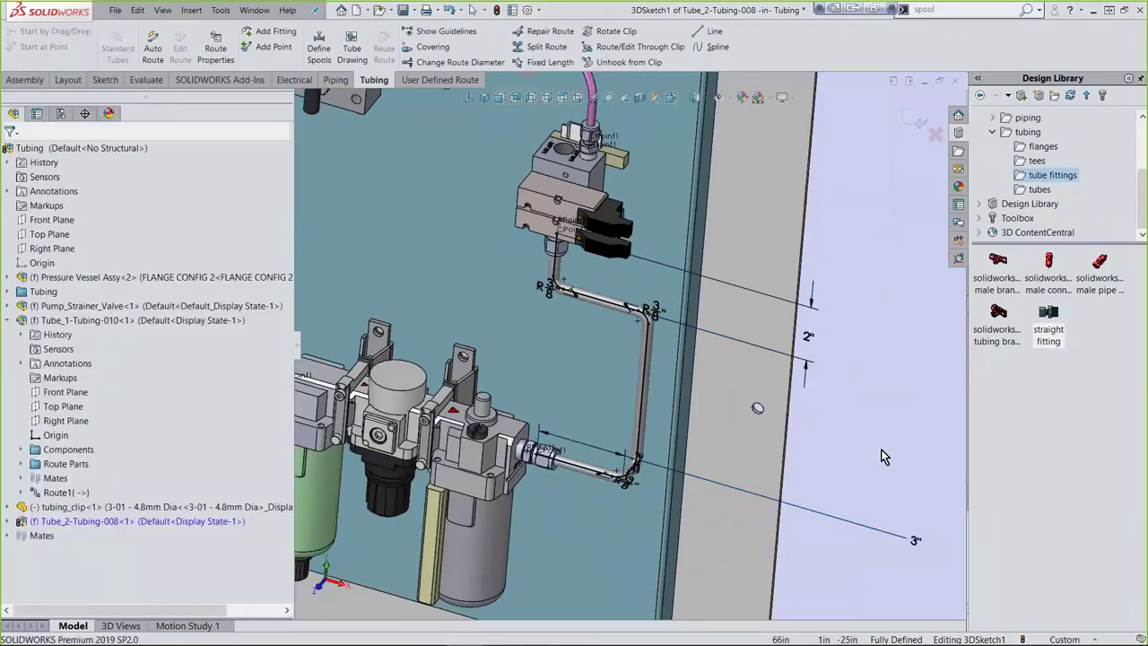
- Exit the route sketch and the Tube_2-Tubing-008 subassembly to return to the Tubing assembly with both tubes in view
left_click(914, 119)
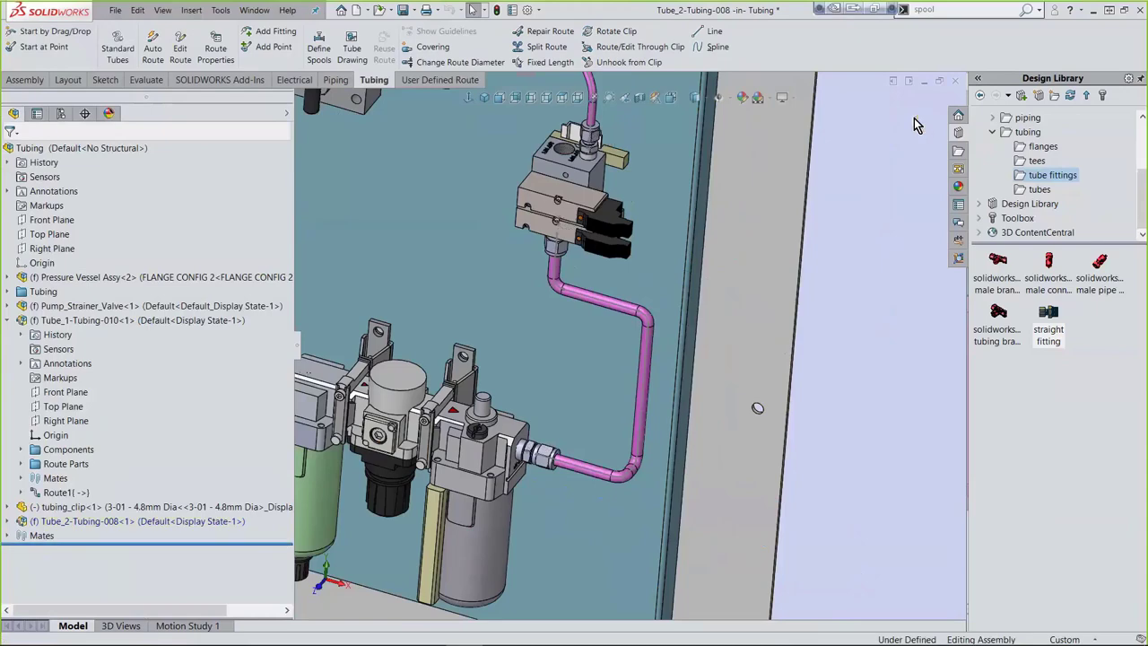
left_click(917, 122)
middle_click_drag(709, 260, 625, 205)
scroll(637, 251, "up", 3)
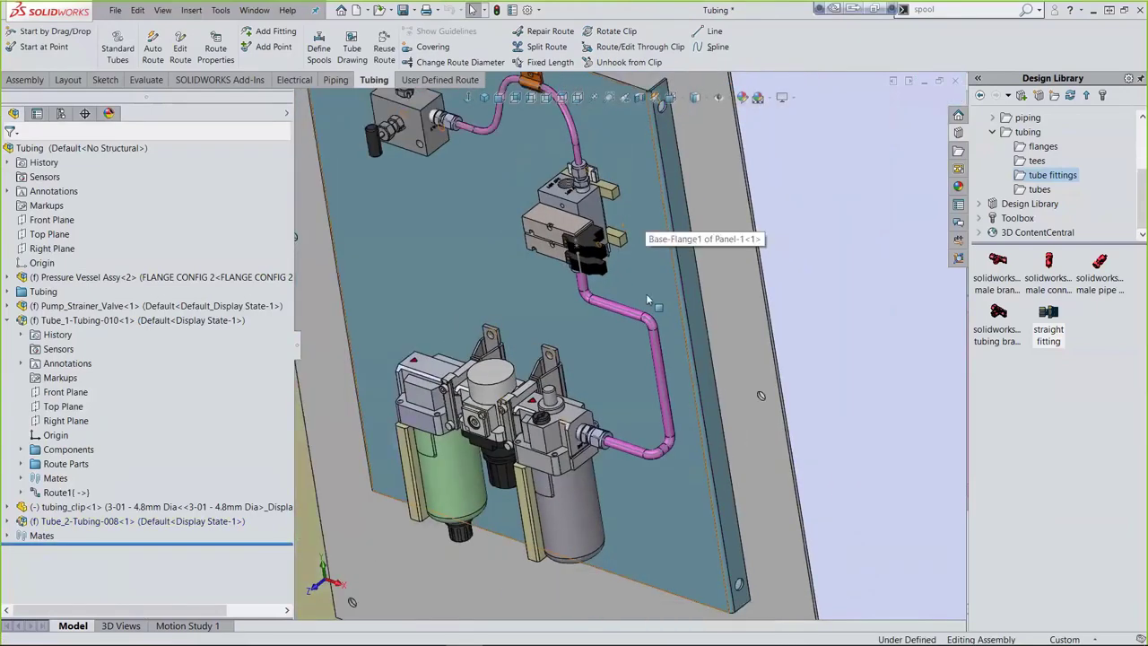
middle_click_drag(646, 293, 763, 270)
scroll(763, 269, "down", 5)
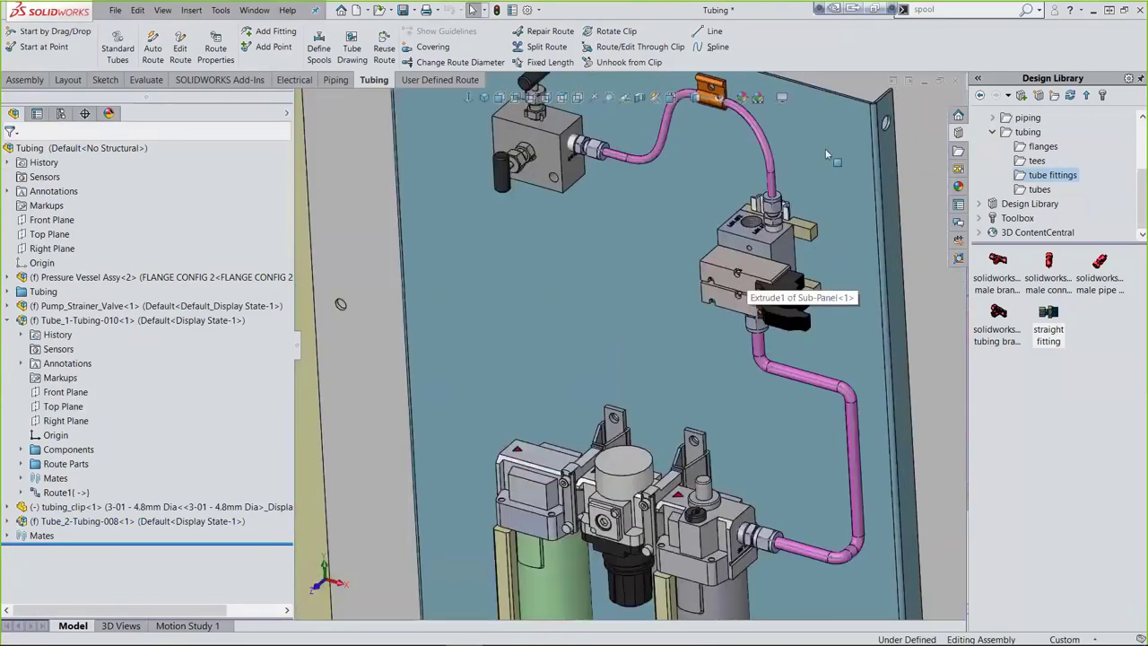
- Examine the Tube_1-Tubing-010 subassembly's fittings, route part and Route1 feature, including the routing commands available for Route1
left_click(65, 321)
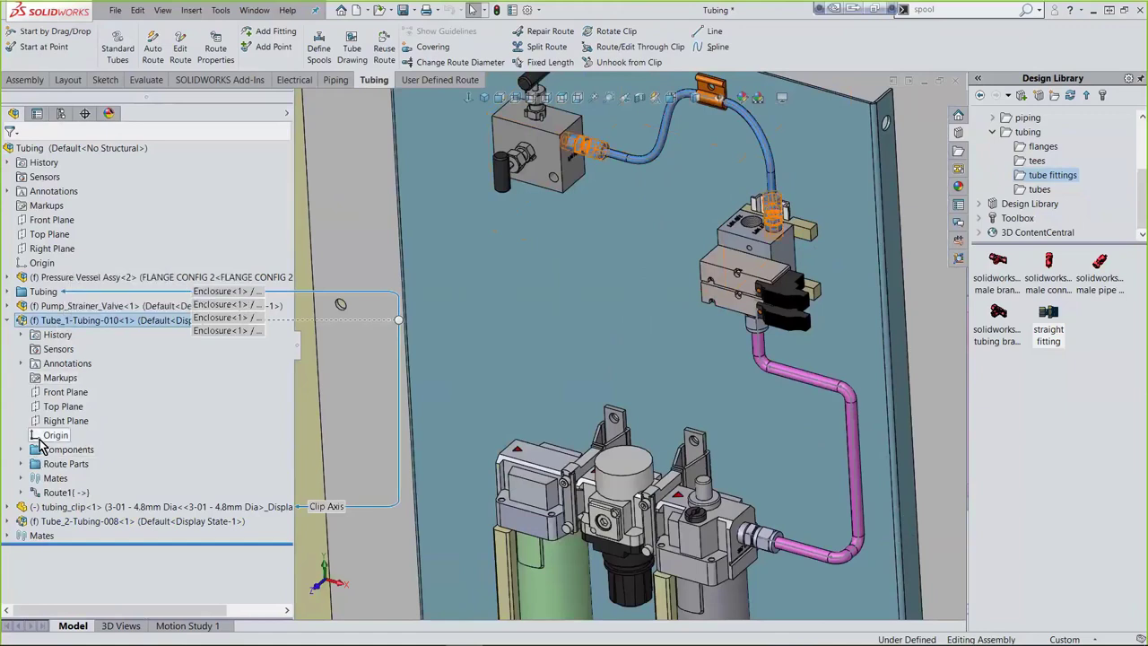
left_click(20, 449)
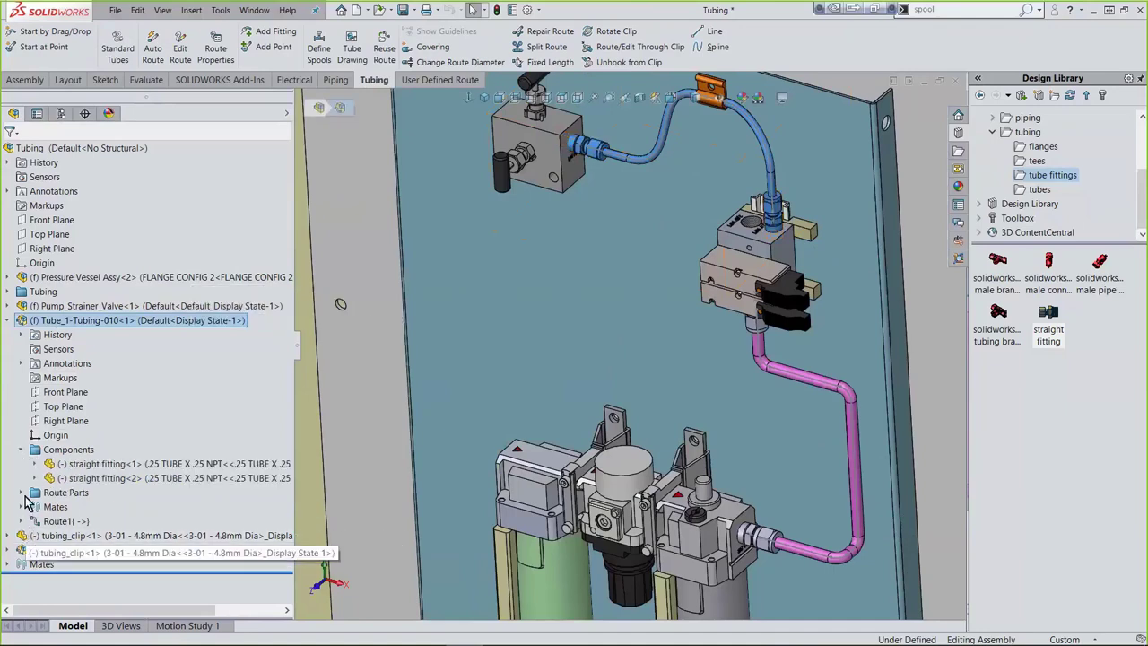
left_click(21, 492)
left_click(105, 465)
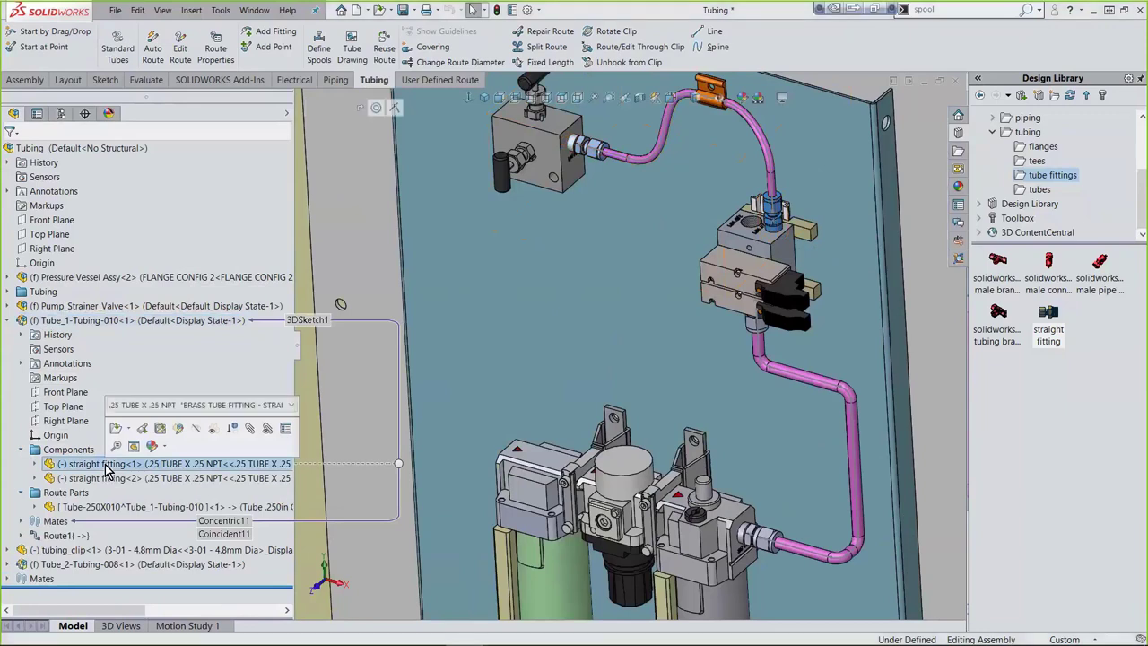
left_click(104, 478)
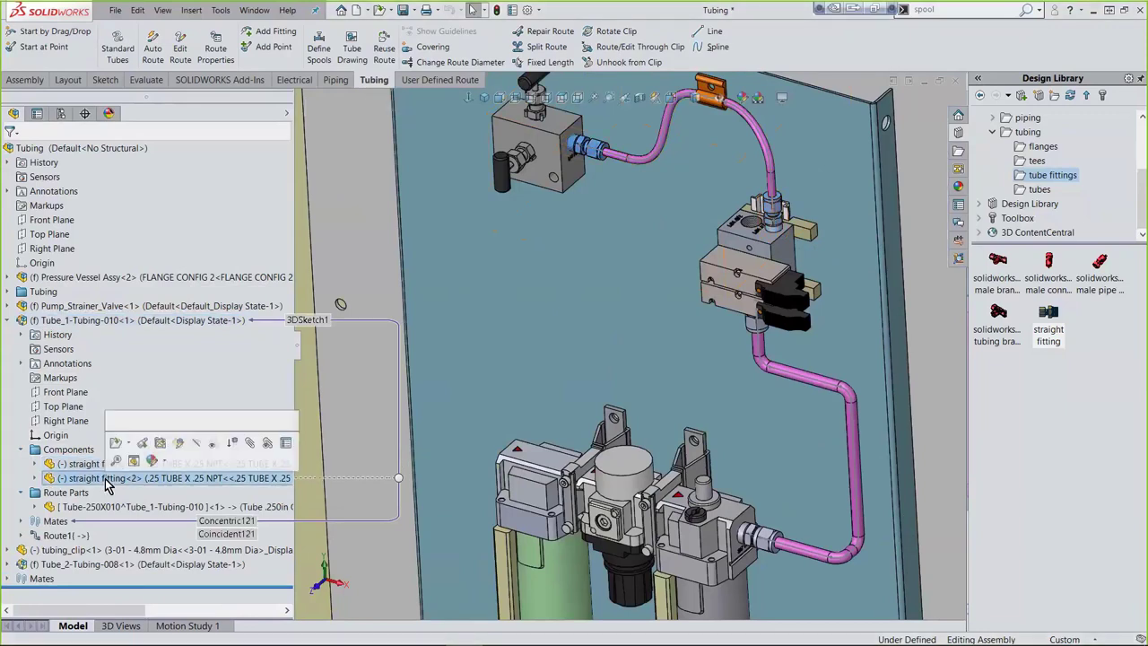
key("Escape")
left_click(101, 508)
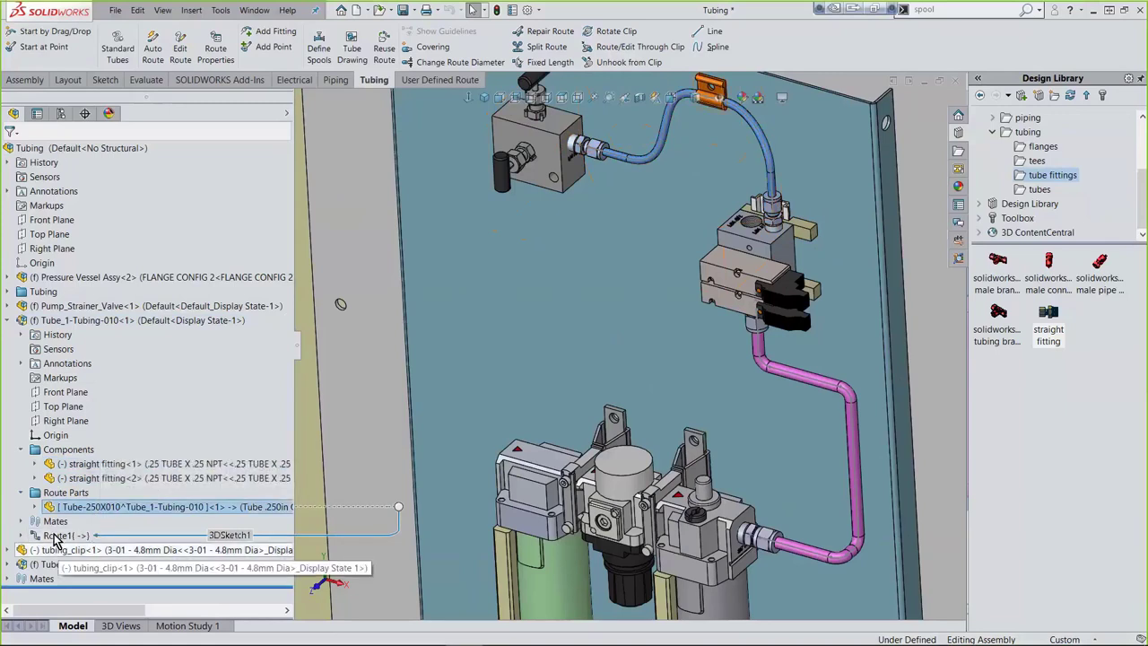
left_click(53, 536)
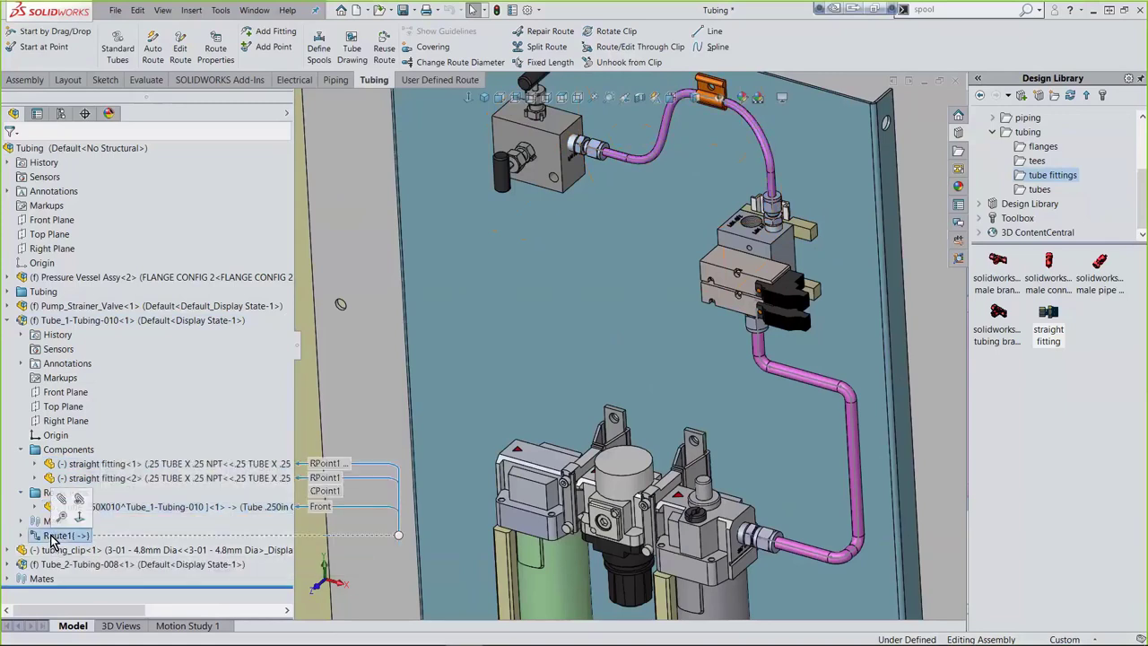
right_click(52, 536)
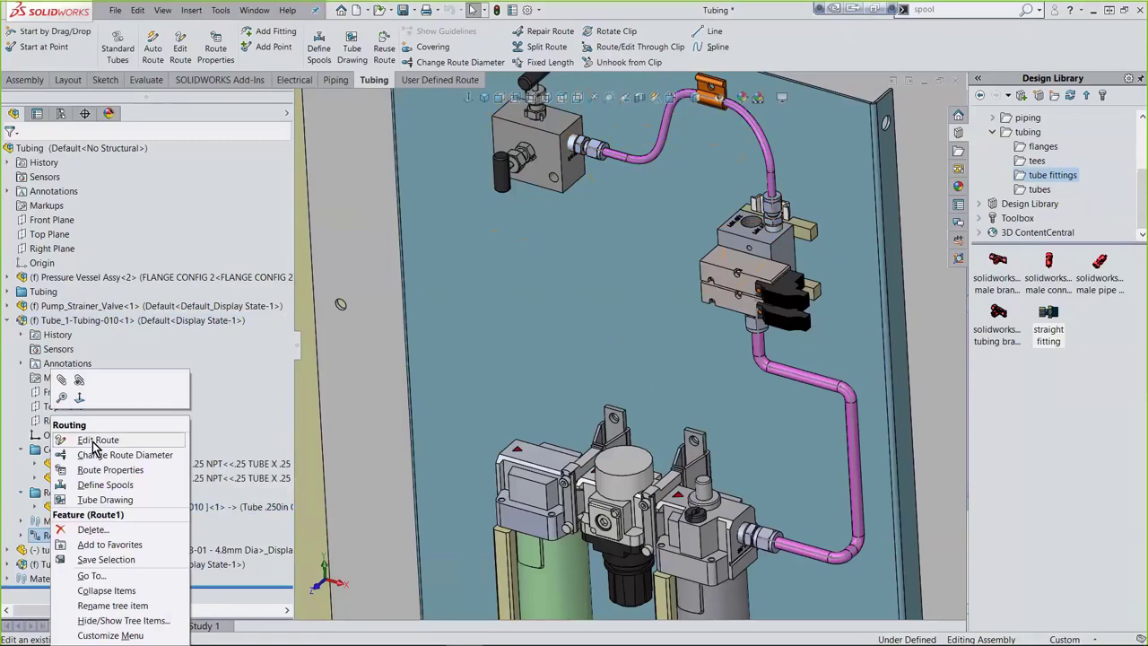
- Examine the Tube_2-Tubing-008 subassembly's straight fittings and its route part
left_click(462, 359)
scroll(462, 359, "up", 5)
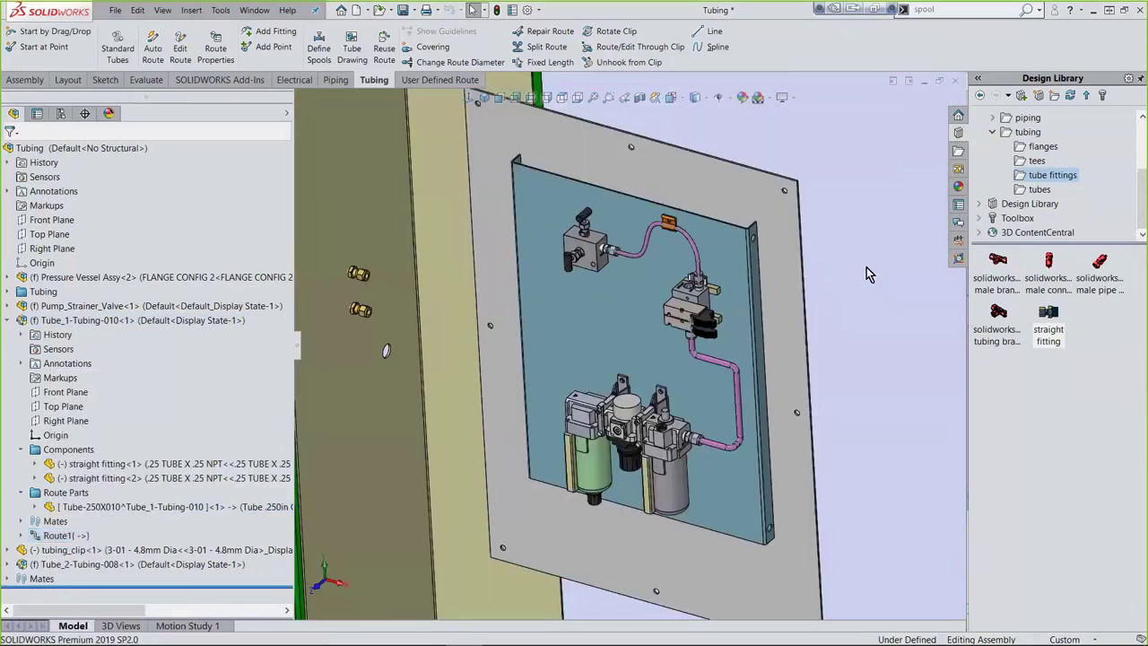
left_click(8, 564)
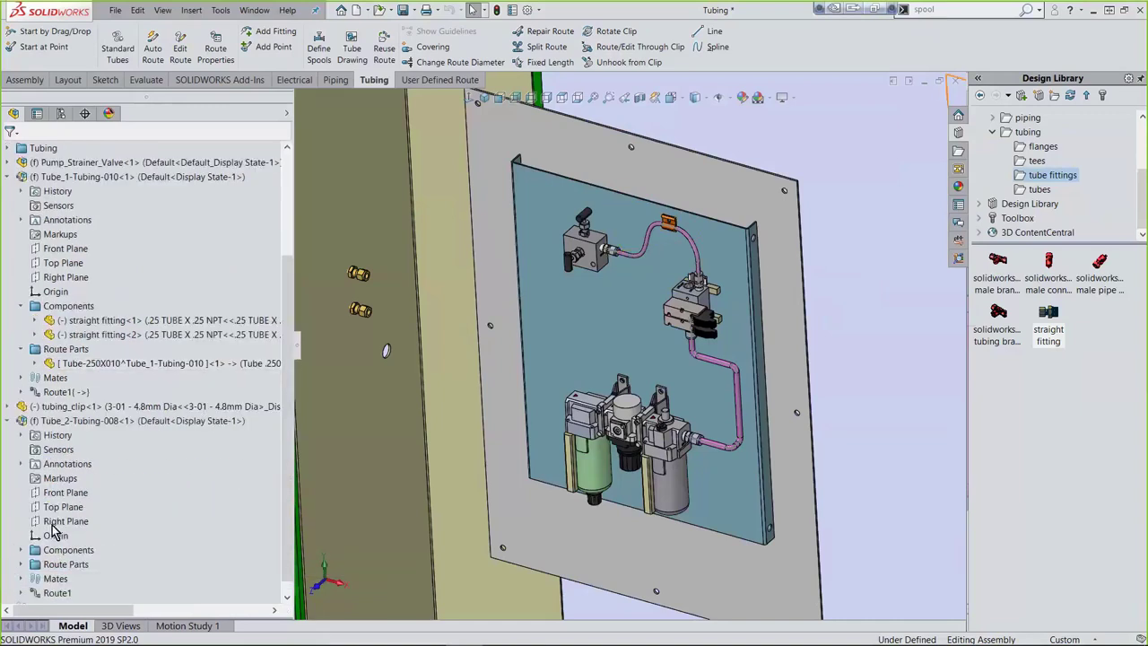
left_click(22, 550)
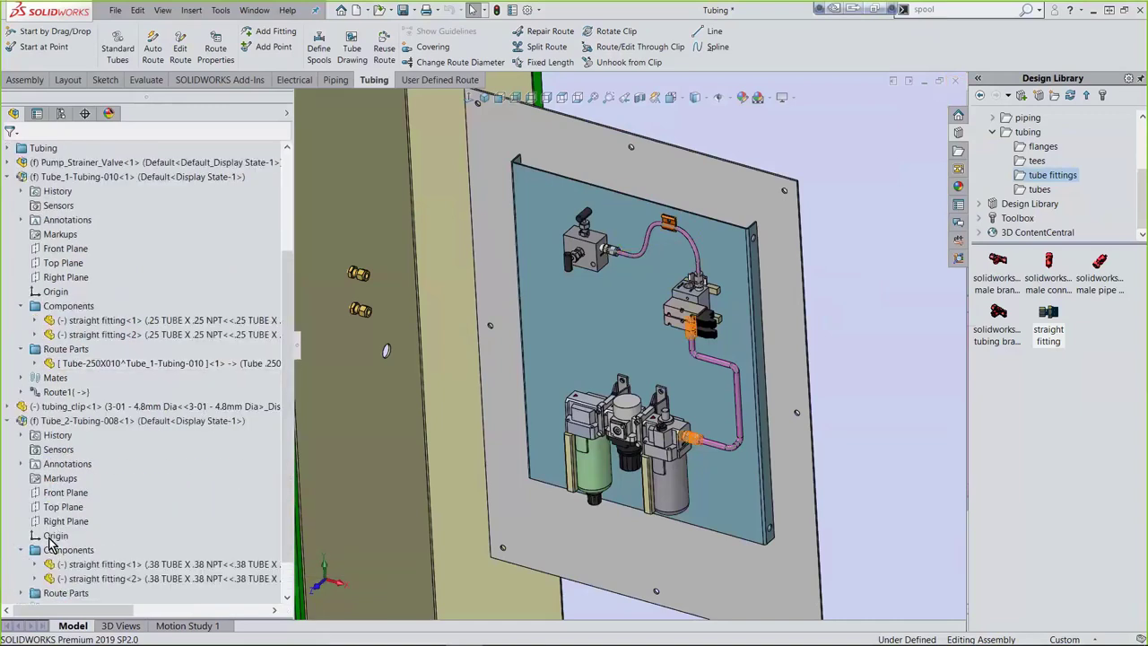
scroll(50, 543, "down", 1)
left_click(22, 550)
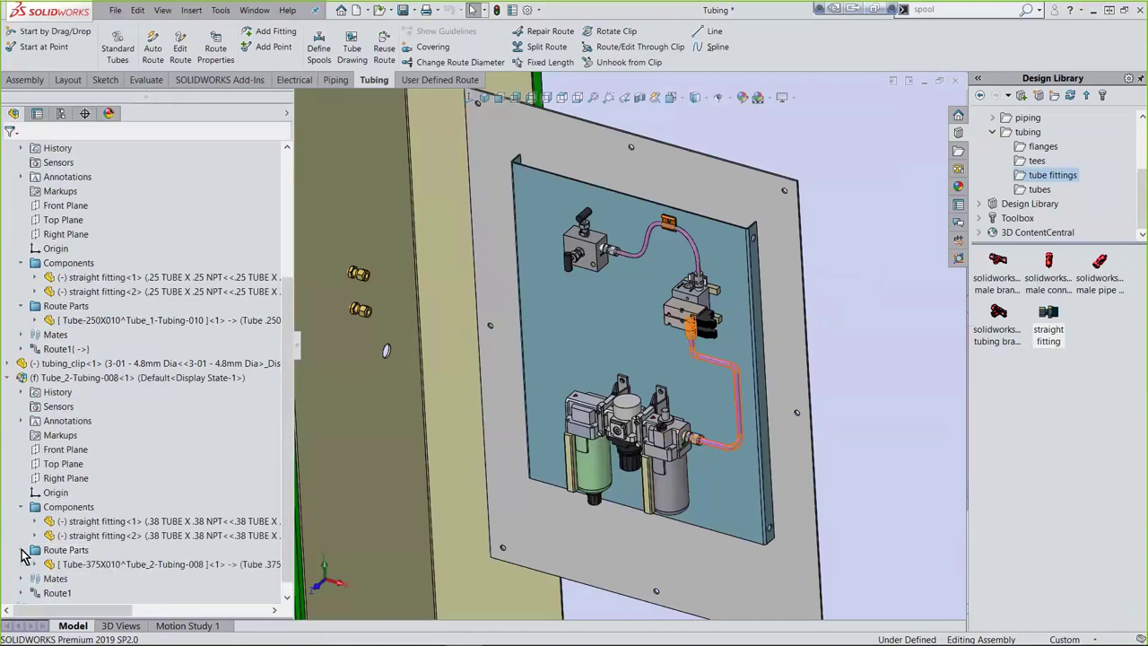
left_click(90, 564)
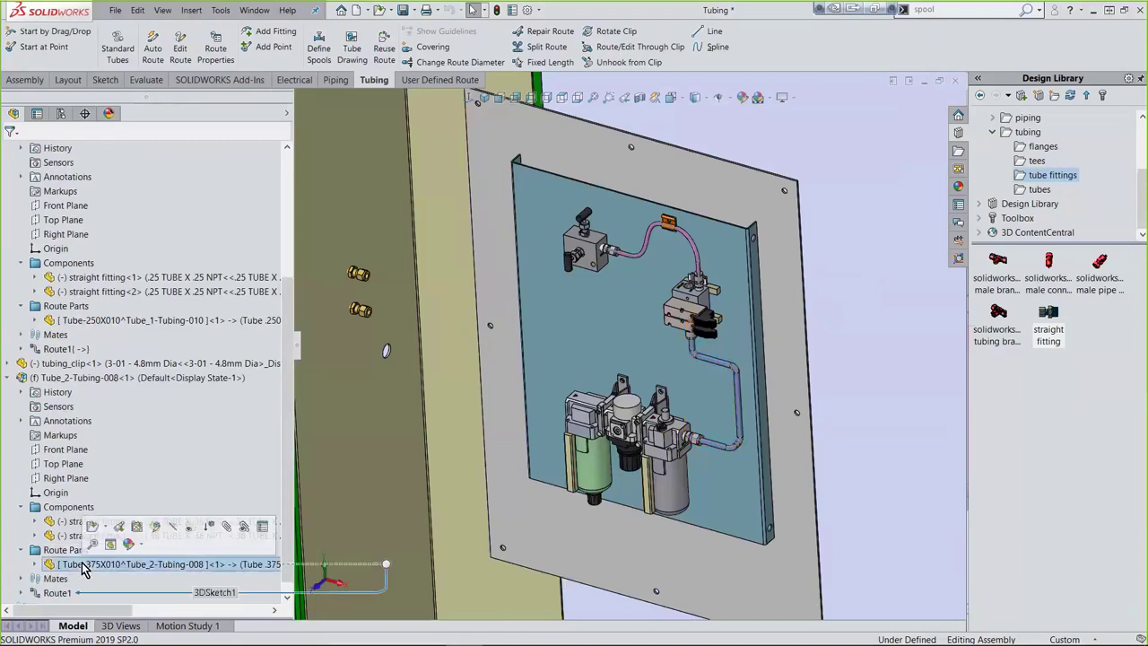
left_click(877, 176)
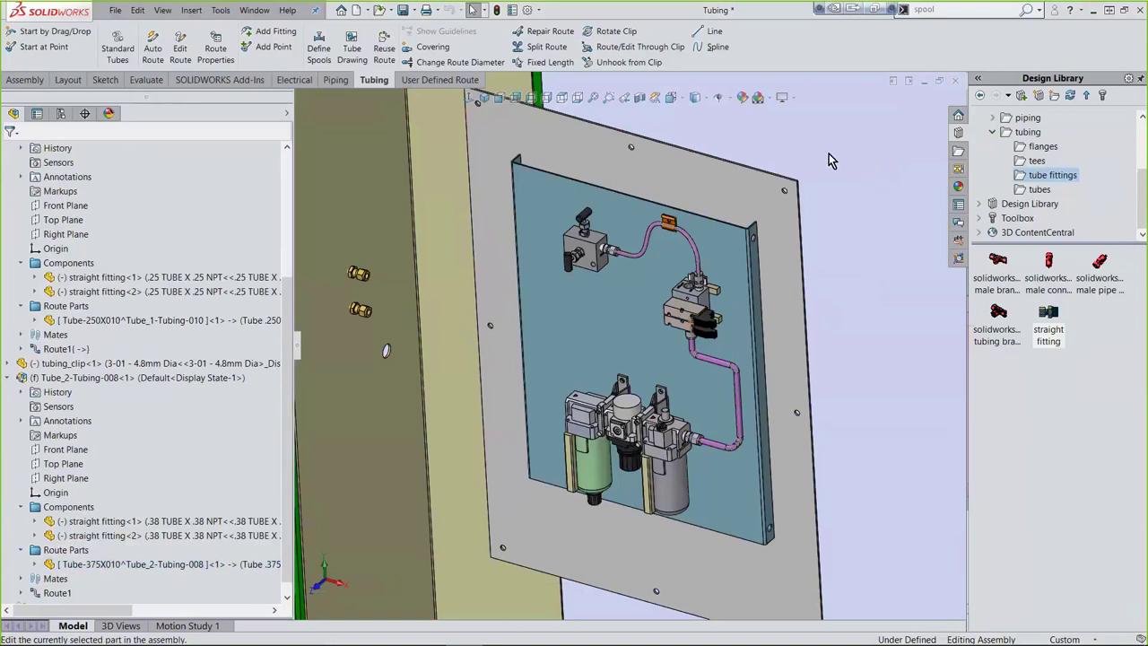
- Switch to the presentation, advance to the Piping Routes slide and return to SOLIDWORKS
key("alt+Tab")
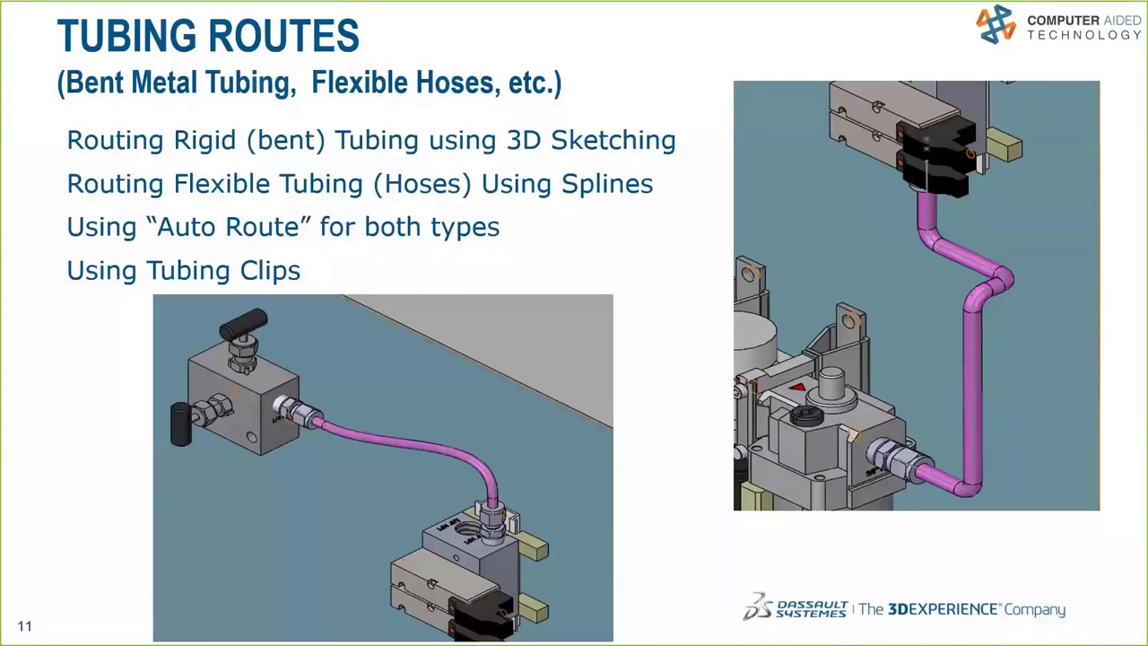
left_click(27, 531)
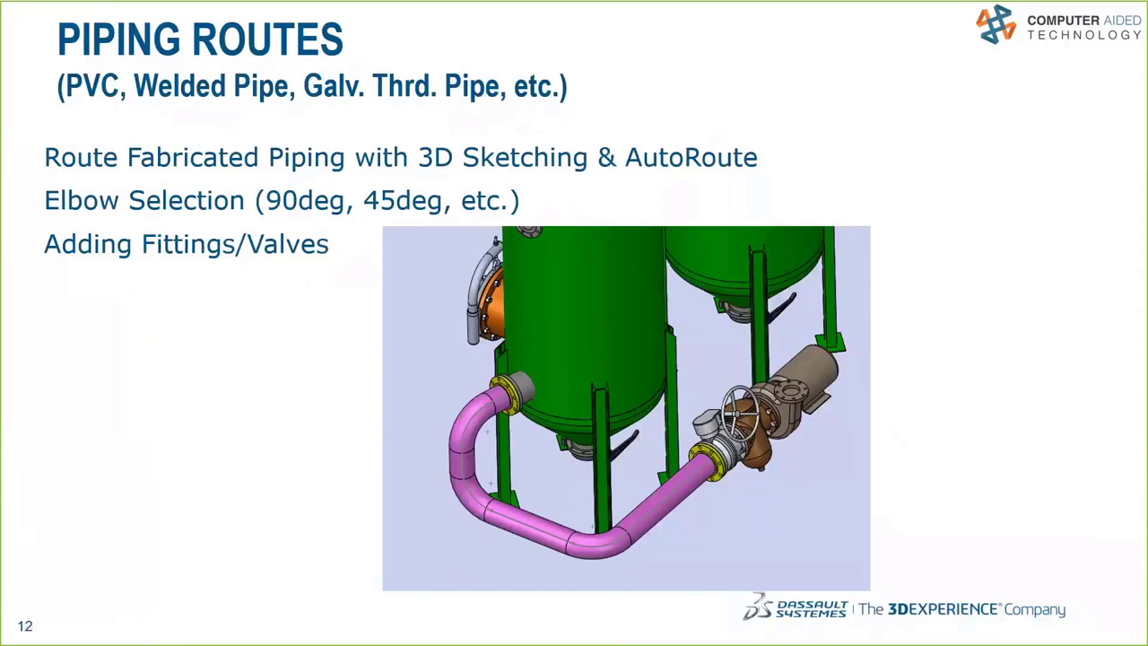
key("alt+Tab")
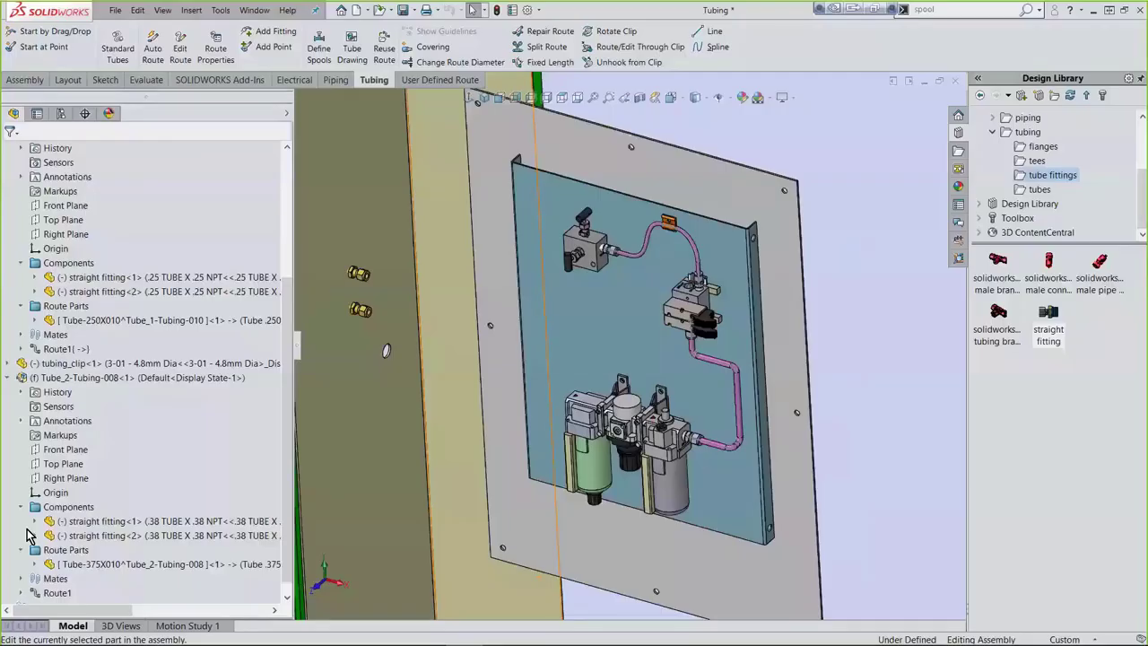
- Open the recently used Piping assembly
left_click(115, 9)
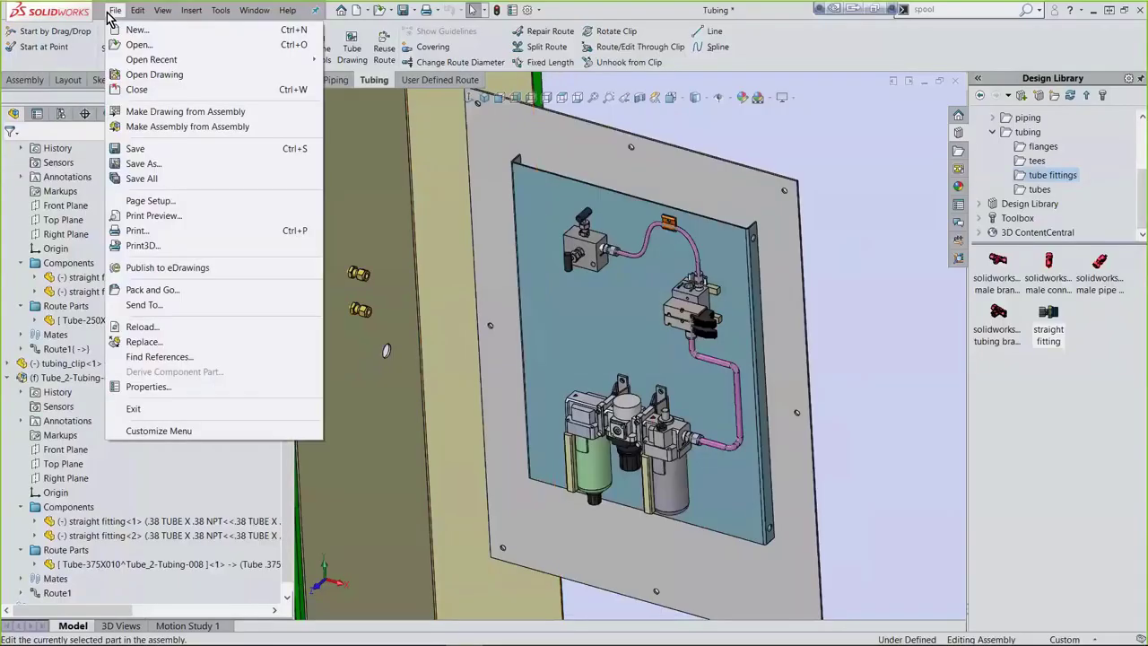
mouse_move(159, 59)
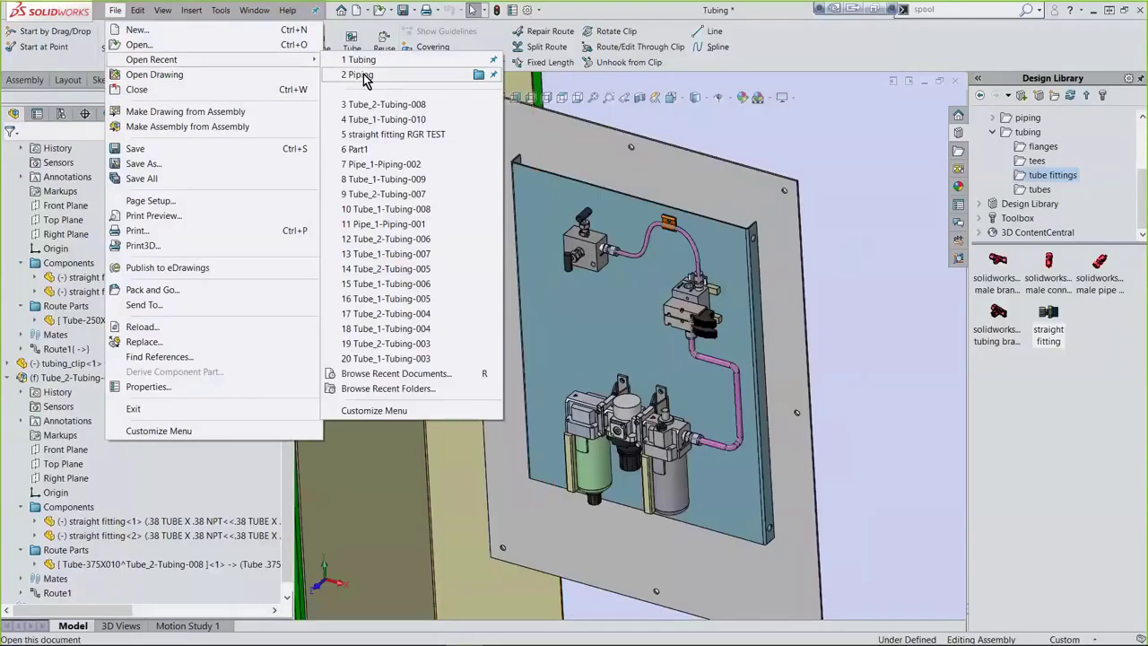
left_click(359, 75)
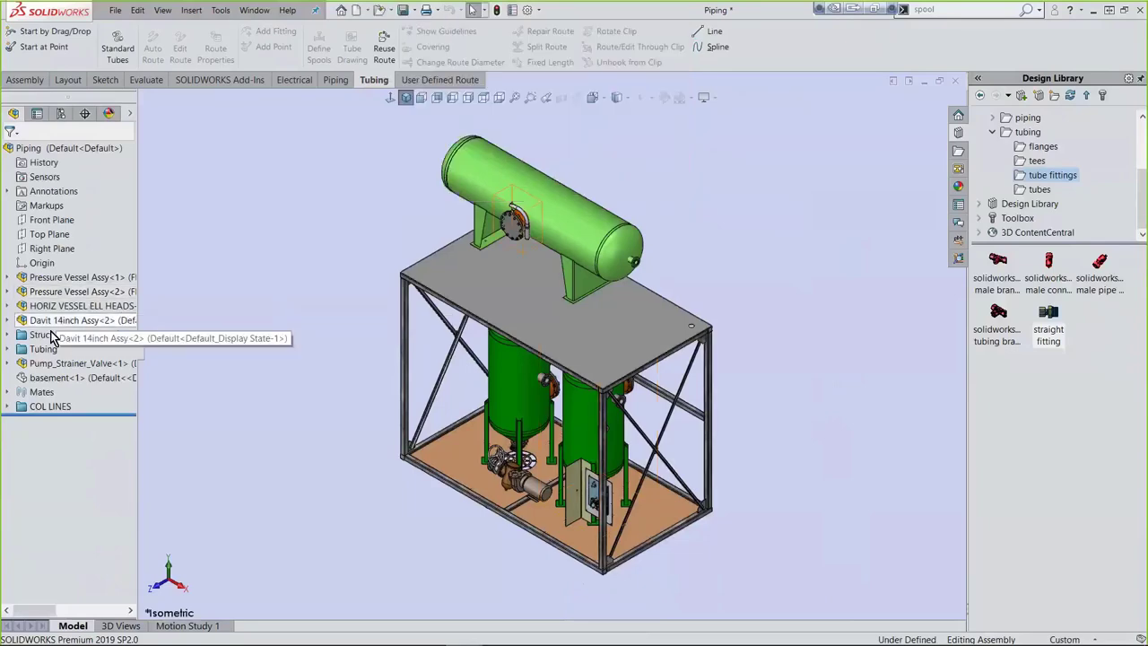
- Hide the components of the Structural folder to expose the vessel nozzle and the pump's valve
right_click(45, 335)
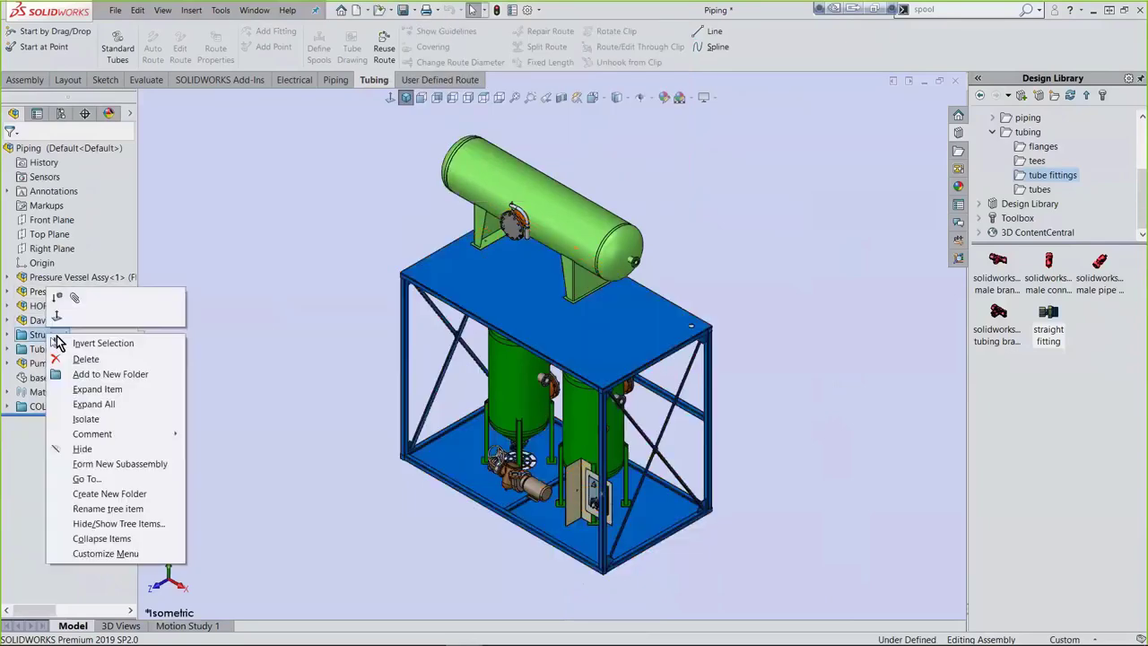
left_click(90, 447)
scroll(464, 453, "down", 5)
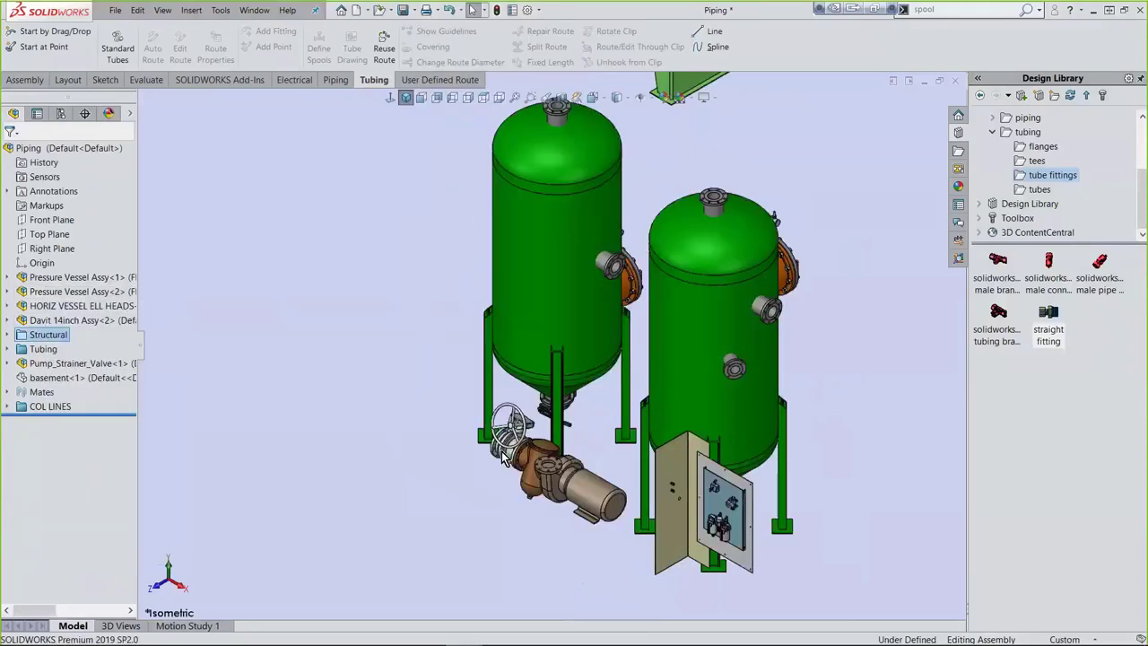
middle_click_drag(464, 453, 416, 414)
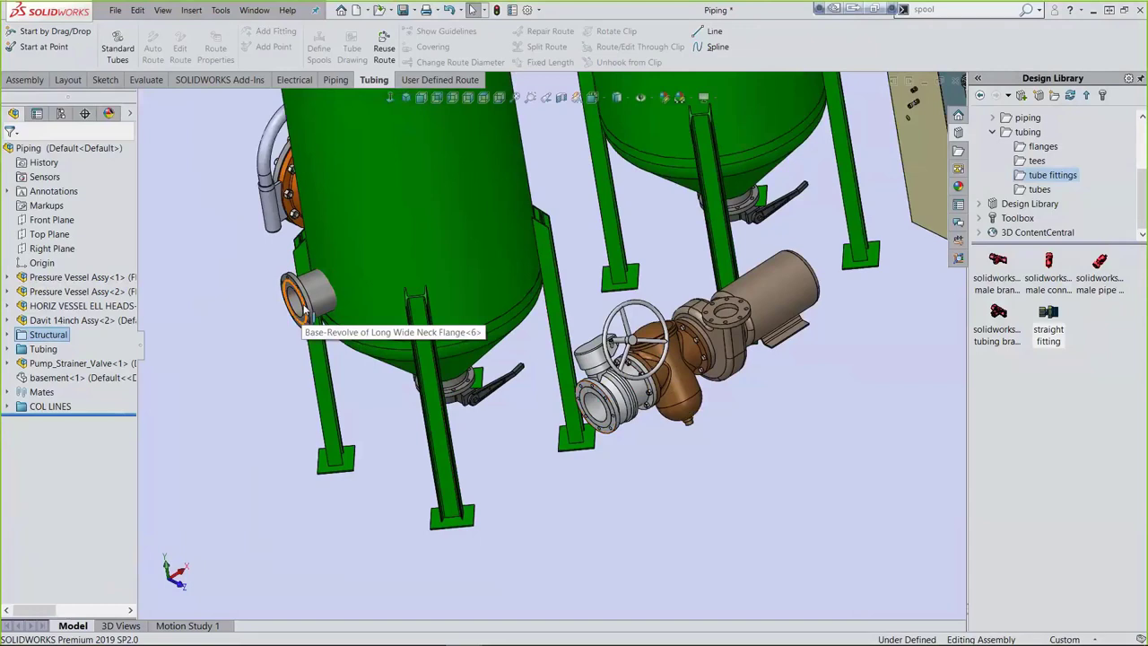
- Open the piping flanges folder in the Design Library
left_click(1022, 117)
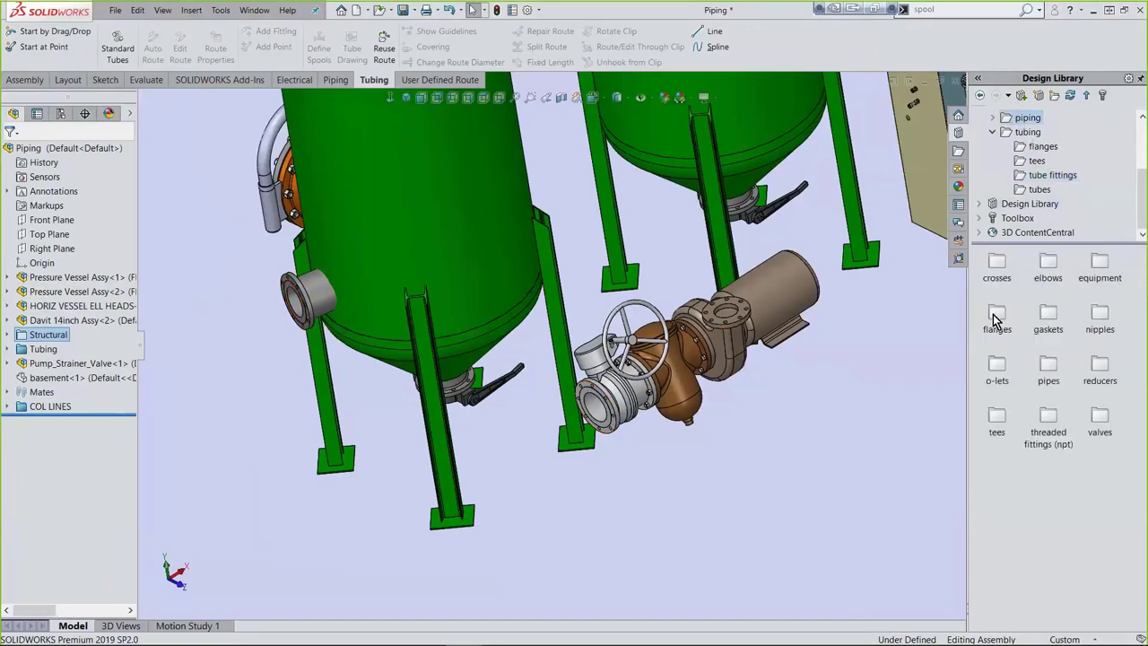
double_click(995, 320)
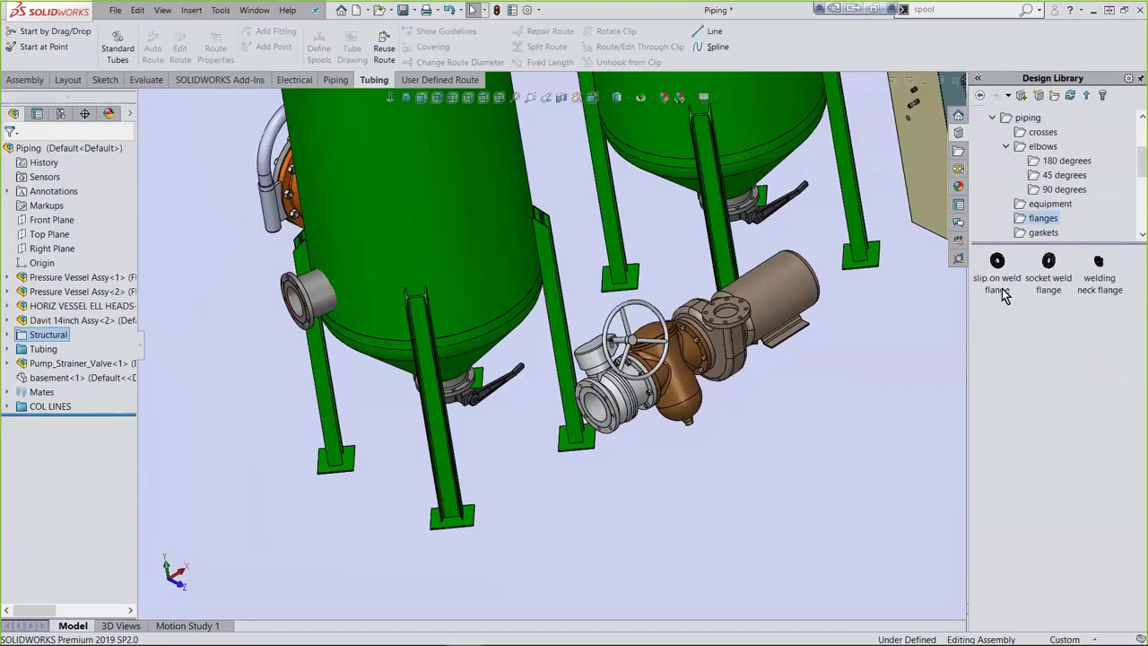
left_click_drag(998, 260, 377, 332)
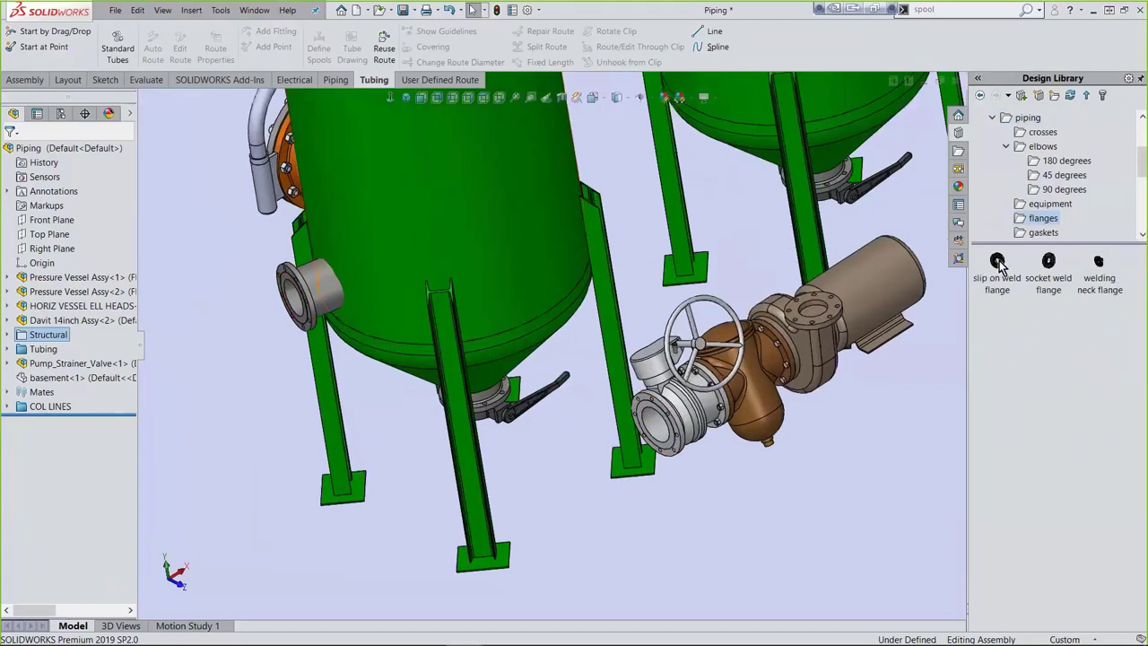
left_click_drag(998, 260, 665, 417)
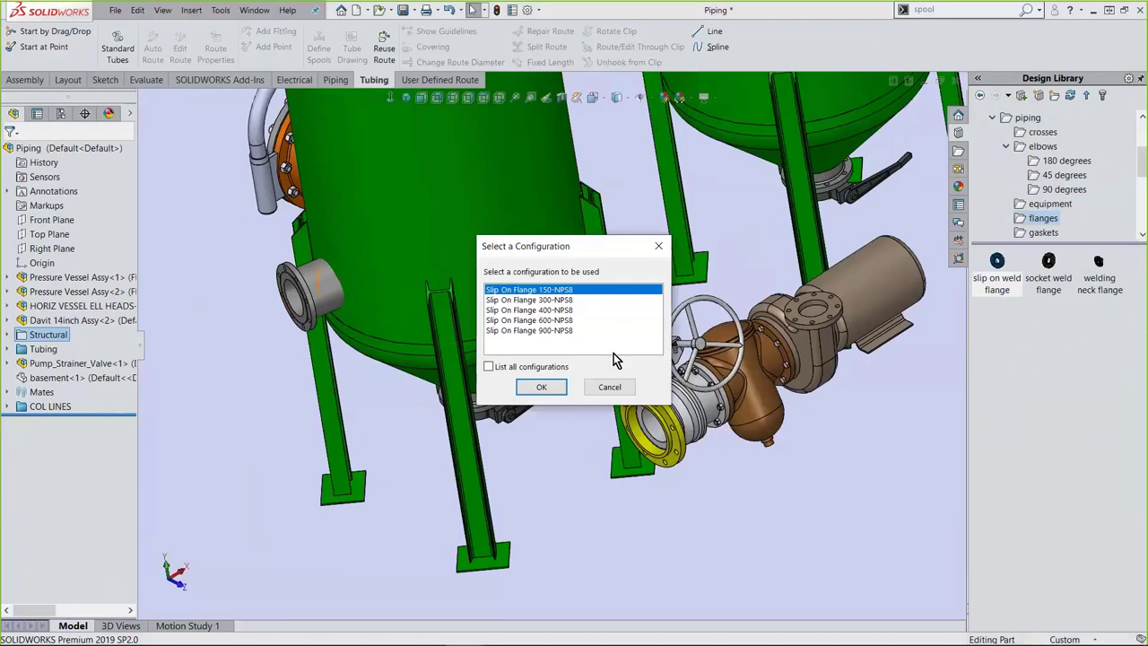
left_click(609, 387)
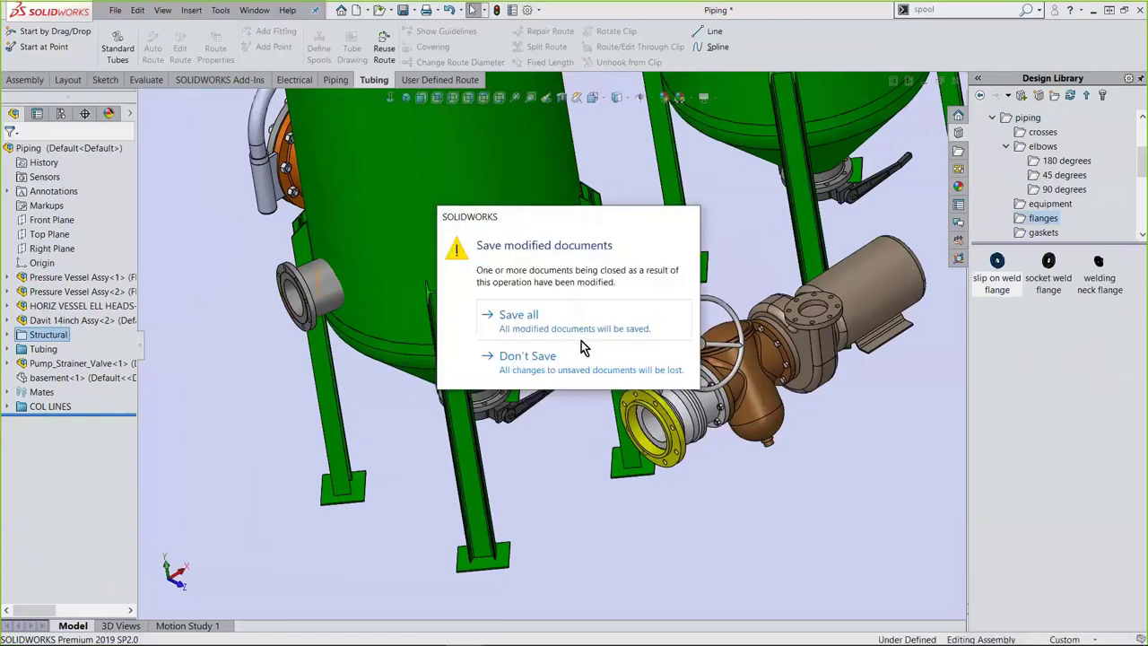
left_click(544, 357)
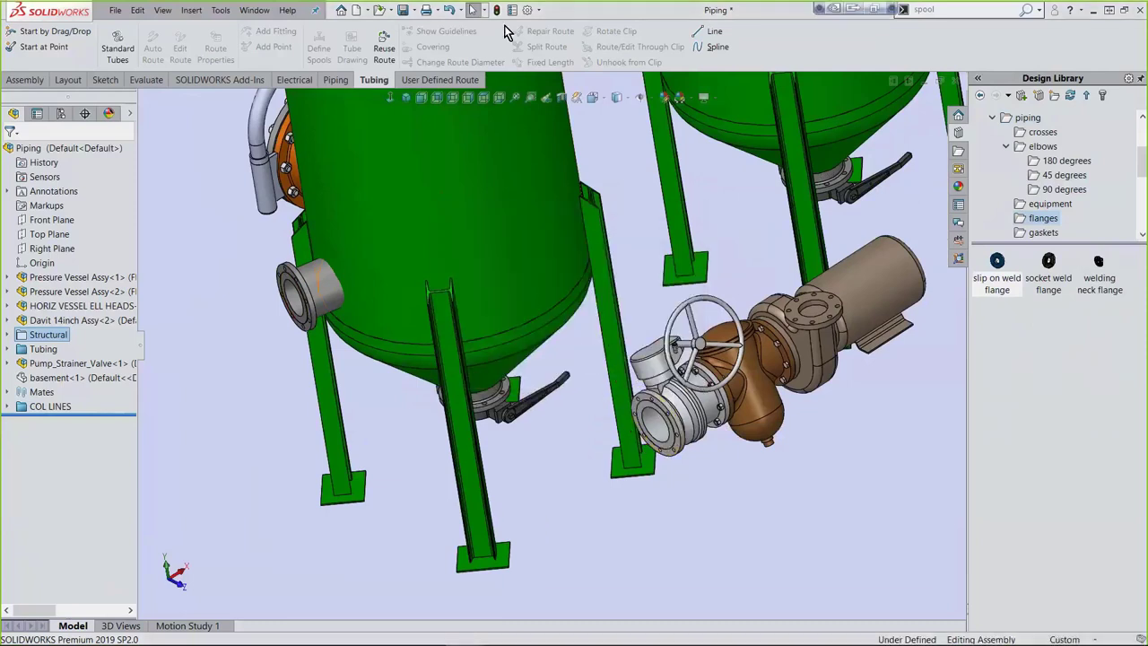
left_click(451, 13)
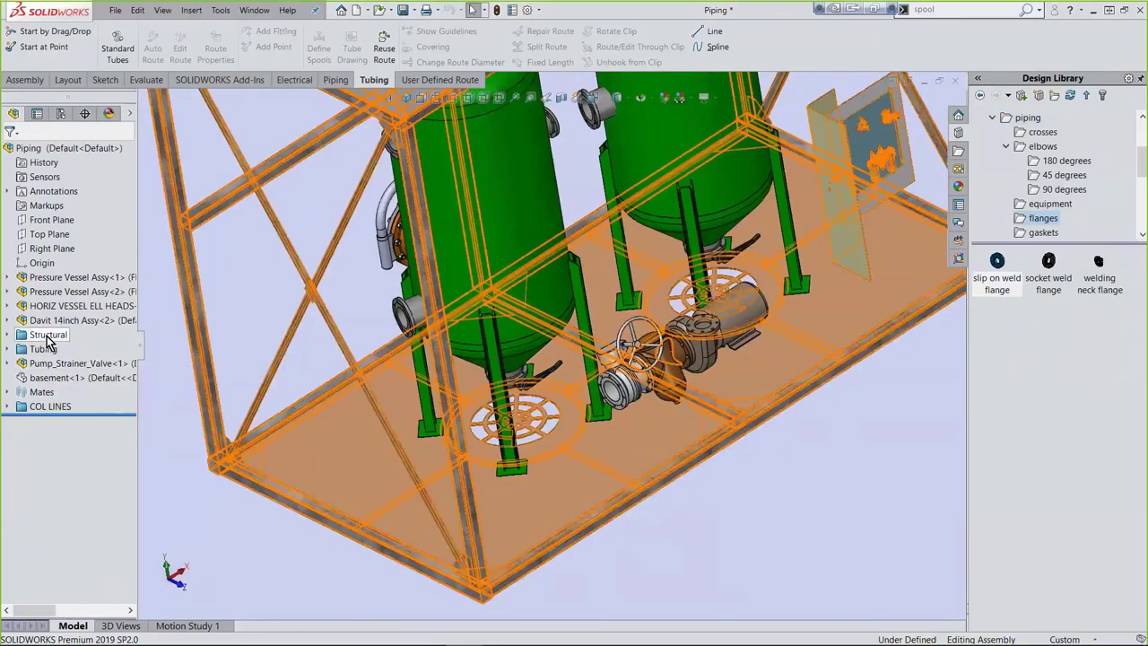
- Hide the components of the Structural folder
right_click(40, 334)
left_click(83, 449)
- Place a slip on weld flange on the valve's open end using the Slip On Flange 150-NPS6 configuration
scroll(524, 354, "up", 2)
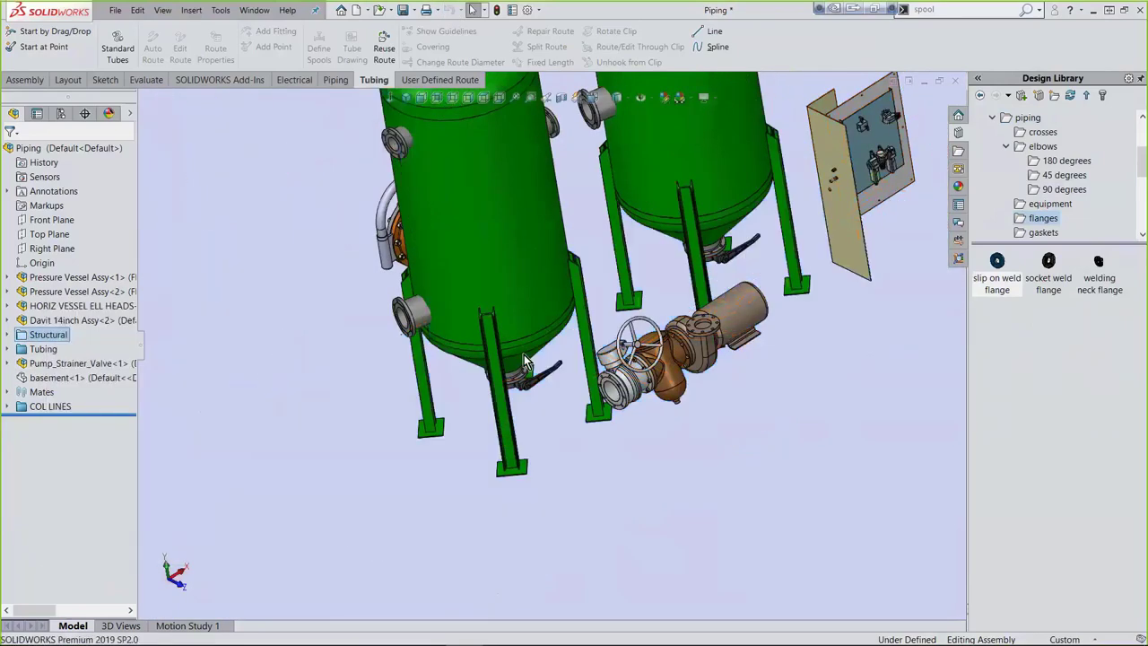
scroll(488, 391, "up", 2)
scroll(687, 387, "up", 2)
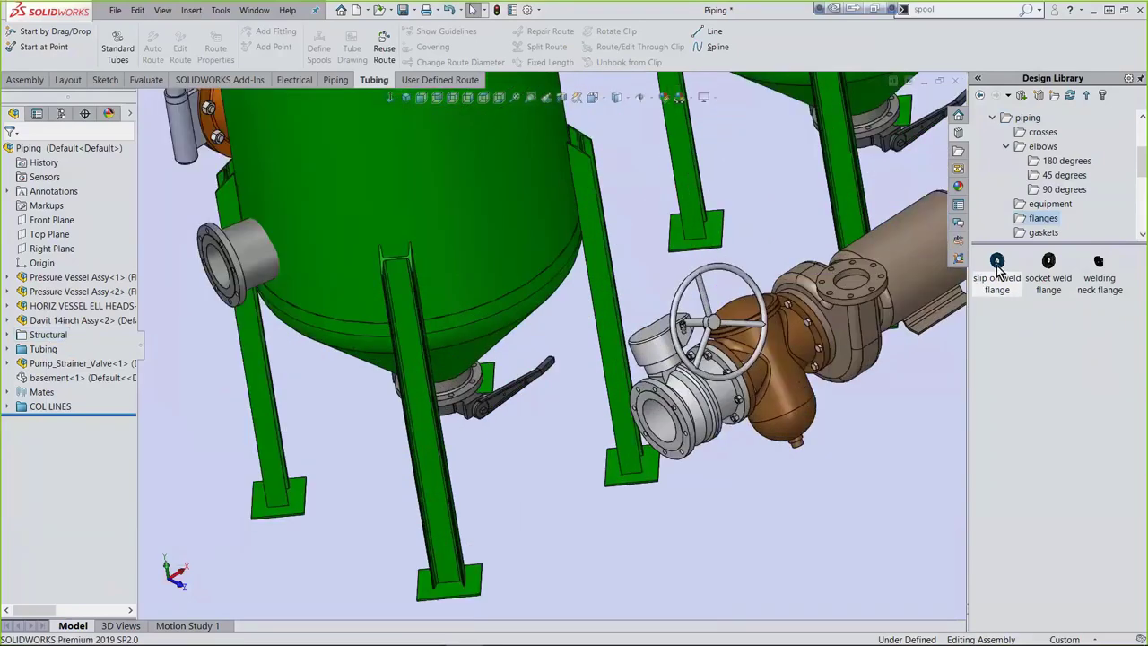
left_click_drag(996, 269, 666, 427)
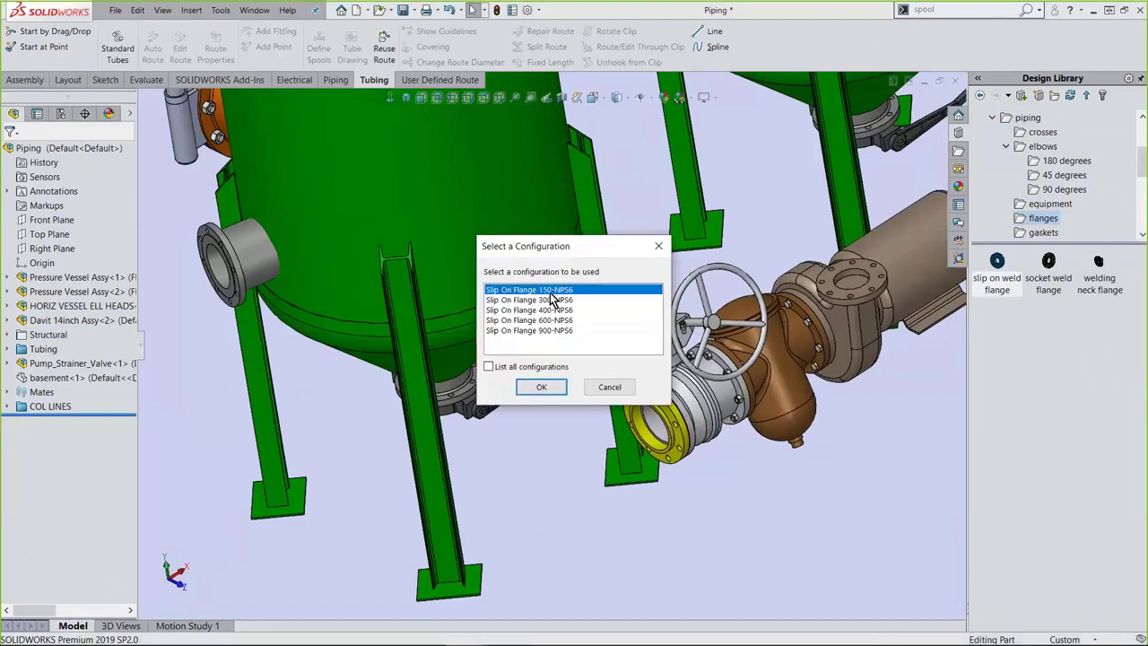
left_click(541, 388)
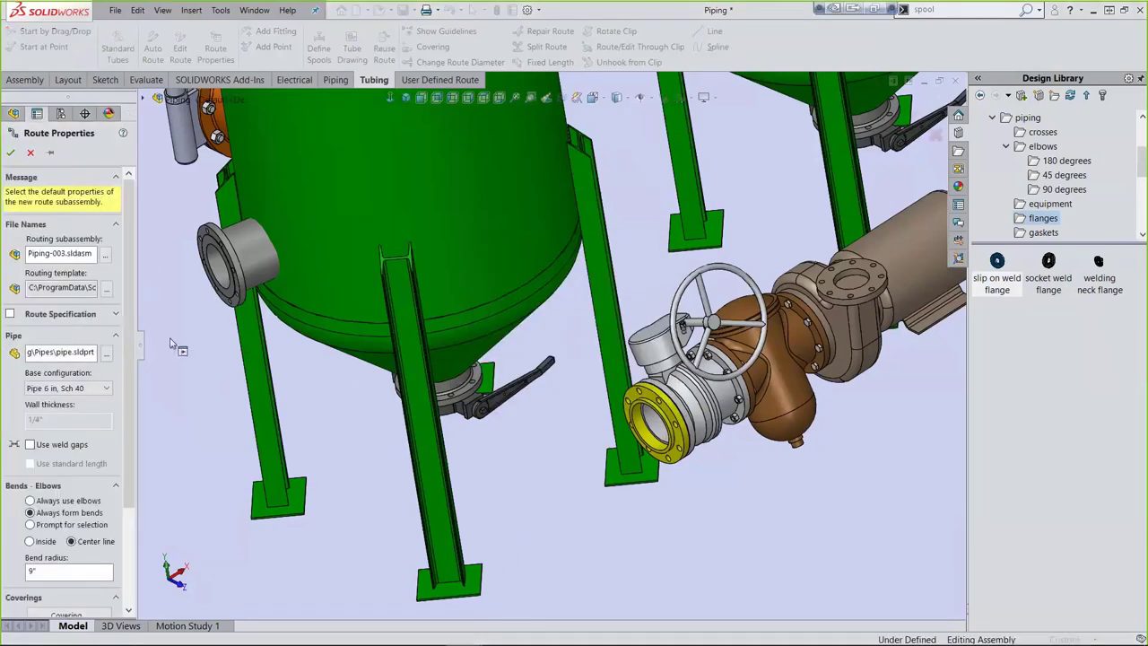
- Set the new route's base configuration to Pipe 6 in, Sch 40 and accept the Piping-003 route properties
left_click_drag(139, 323, 189, 323)
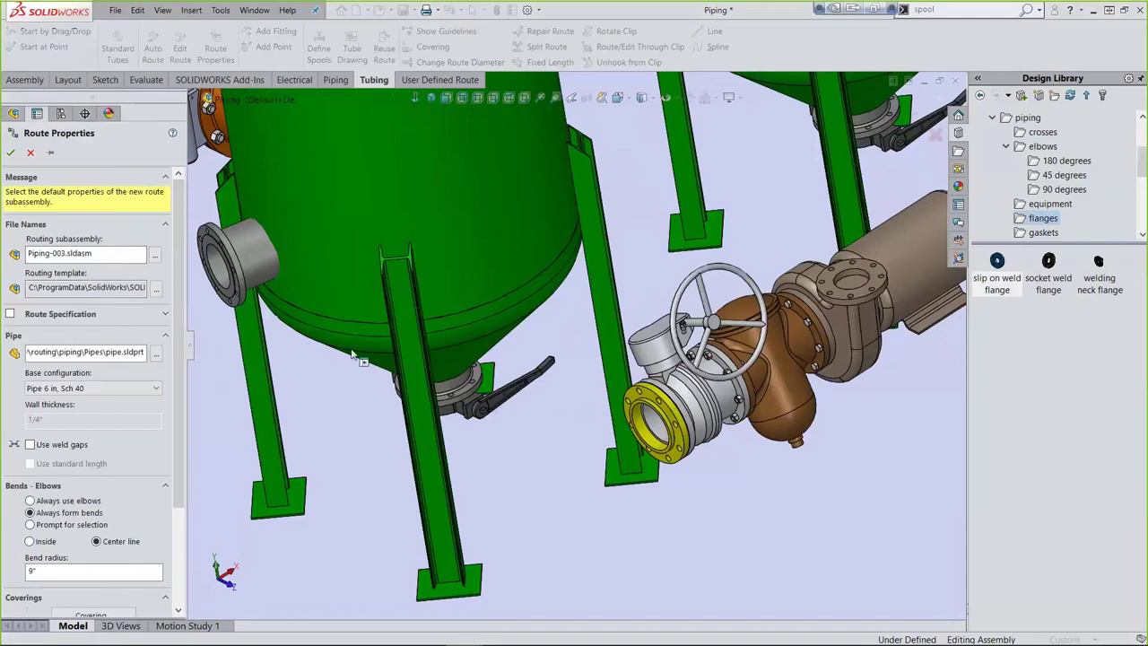
left_click_drag(189, 359, 289, 359)
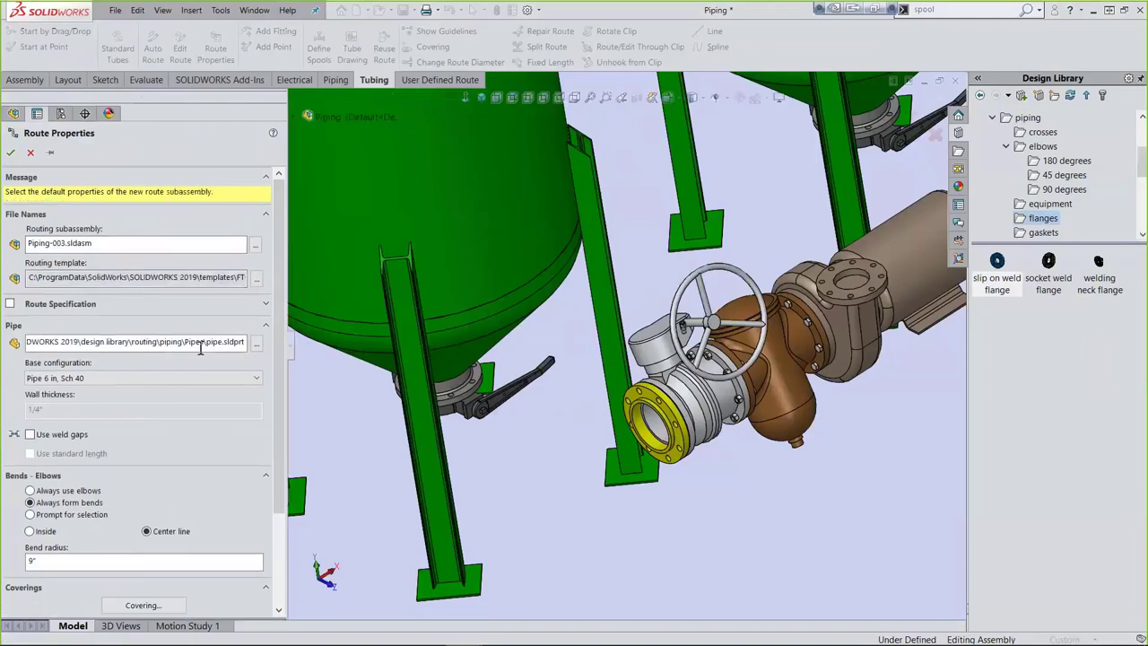
left_click(100, 382)
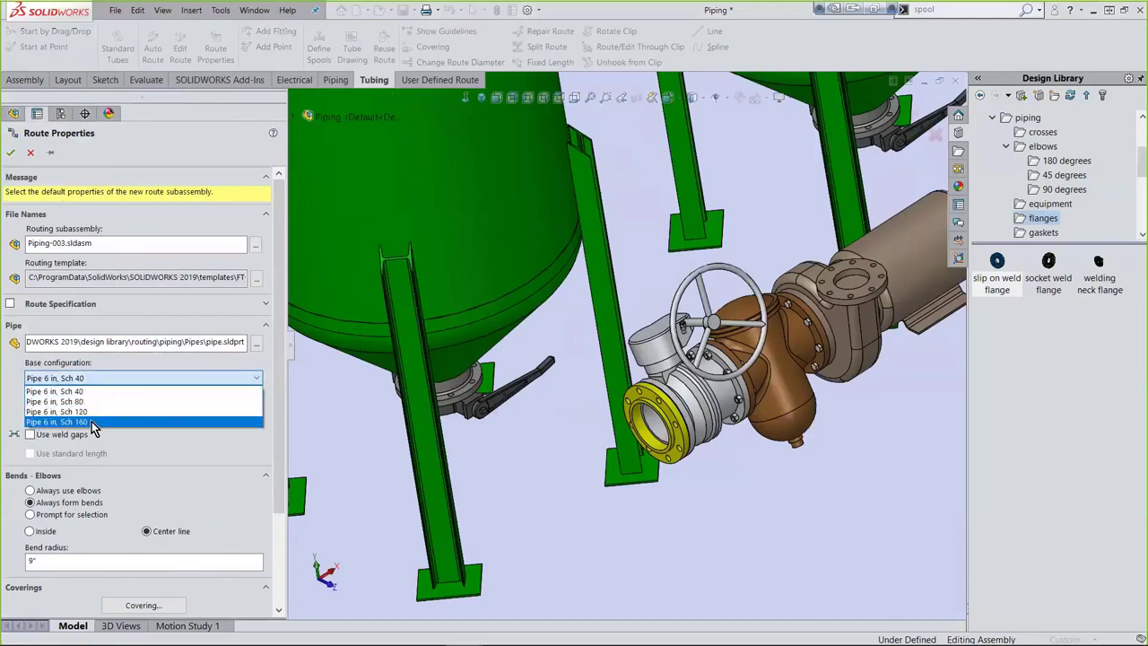
left_click(126, 391)
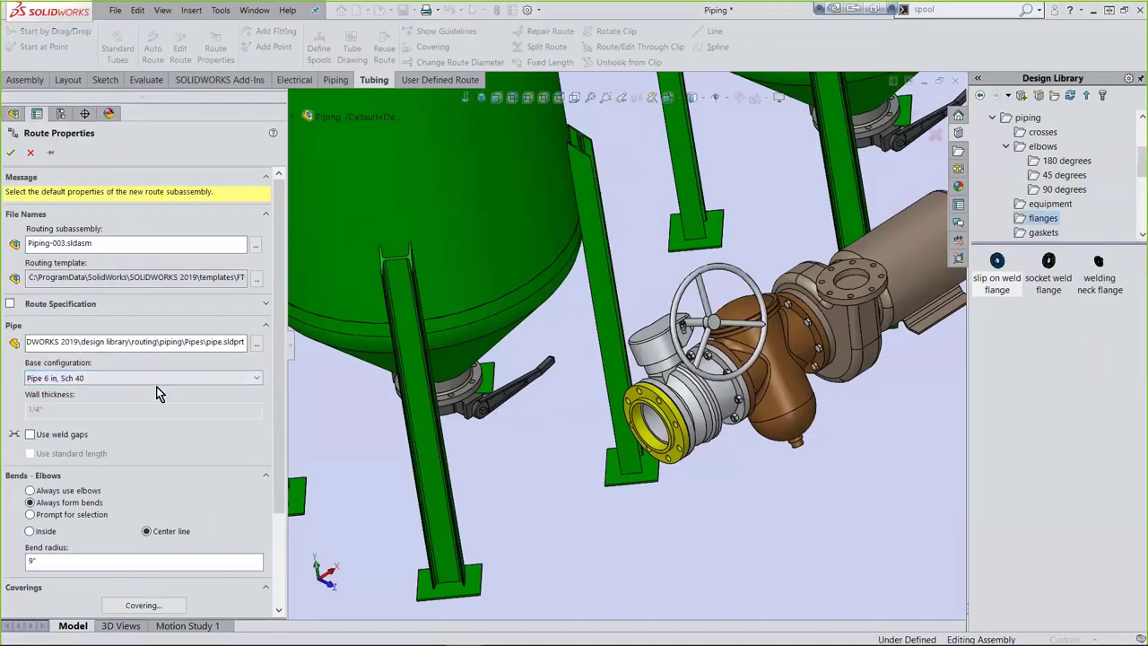
left_click(13, 154)
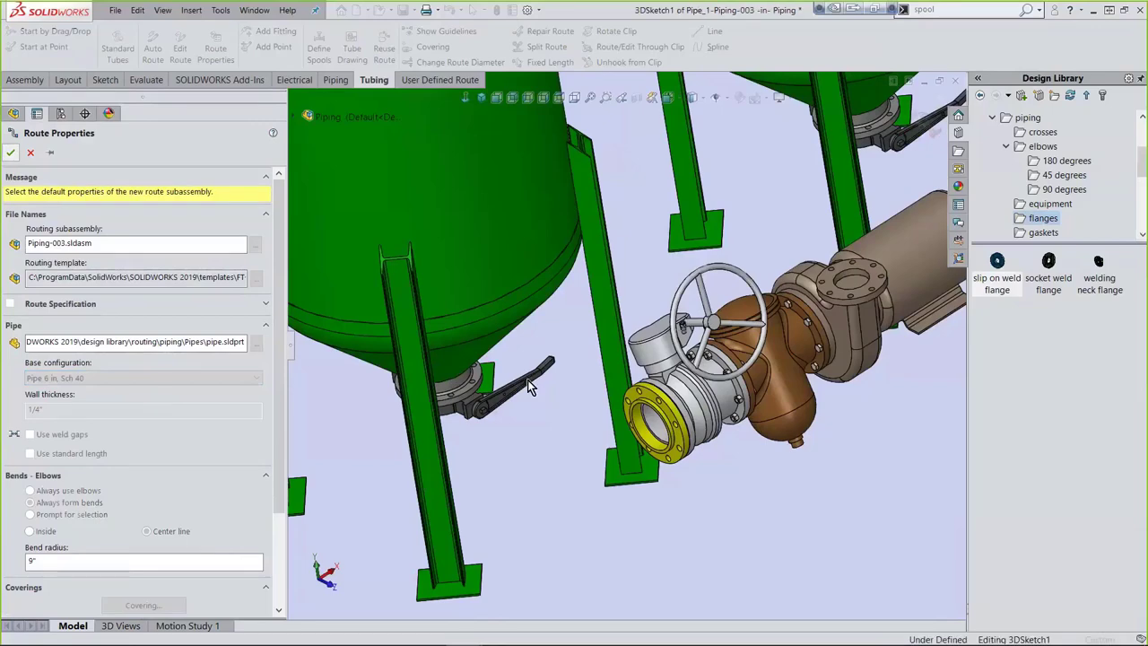
- Add a slip on weld flange to the vessel's lower nozzle using the Slip On Flange 150-NPS6 configuration
scroll(530, 385, "down", 3)
middle_click_drag(529, 386, 441, 319)
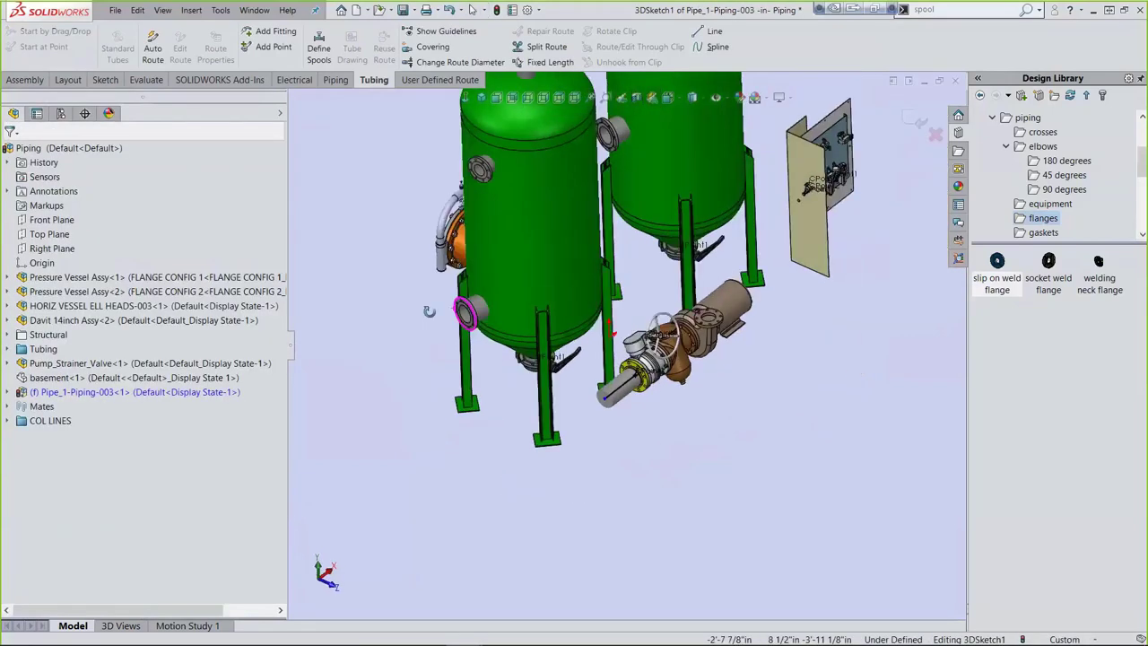
scroll(441, 318, "up", 3)
scroll(442, 318, "up", 2)
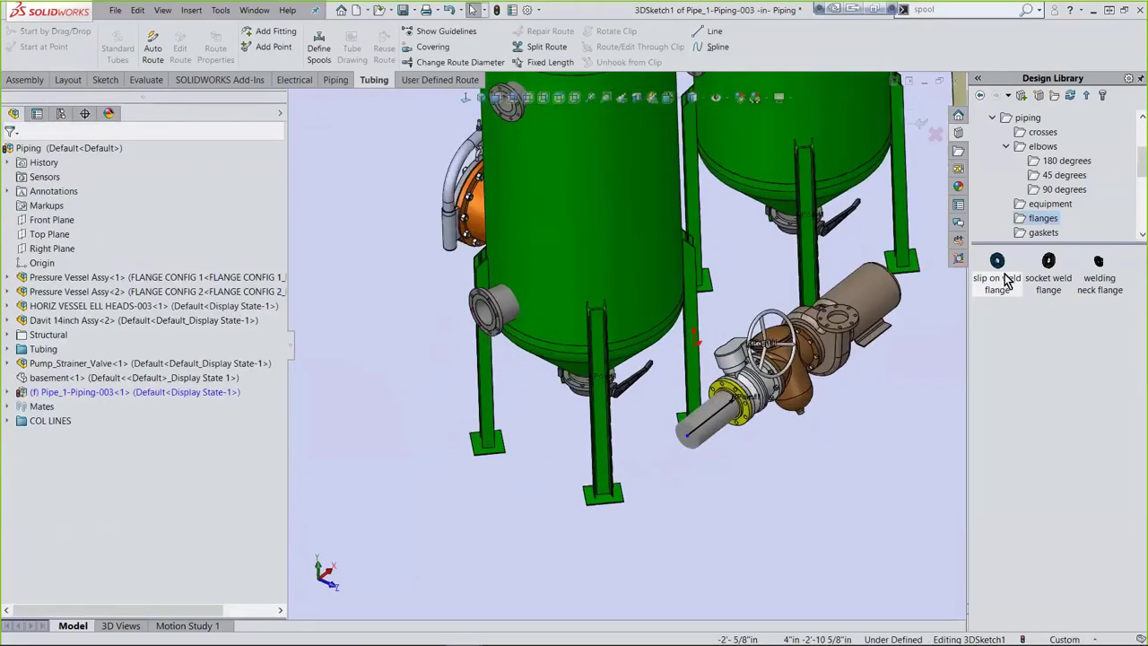
left_click_drag(1007, 269, 493, 325)
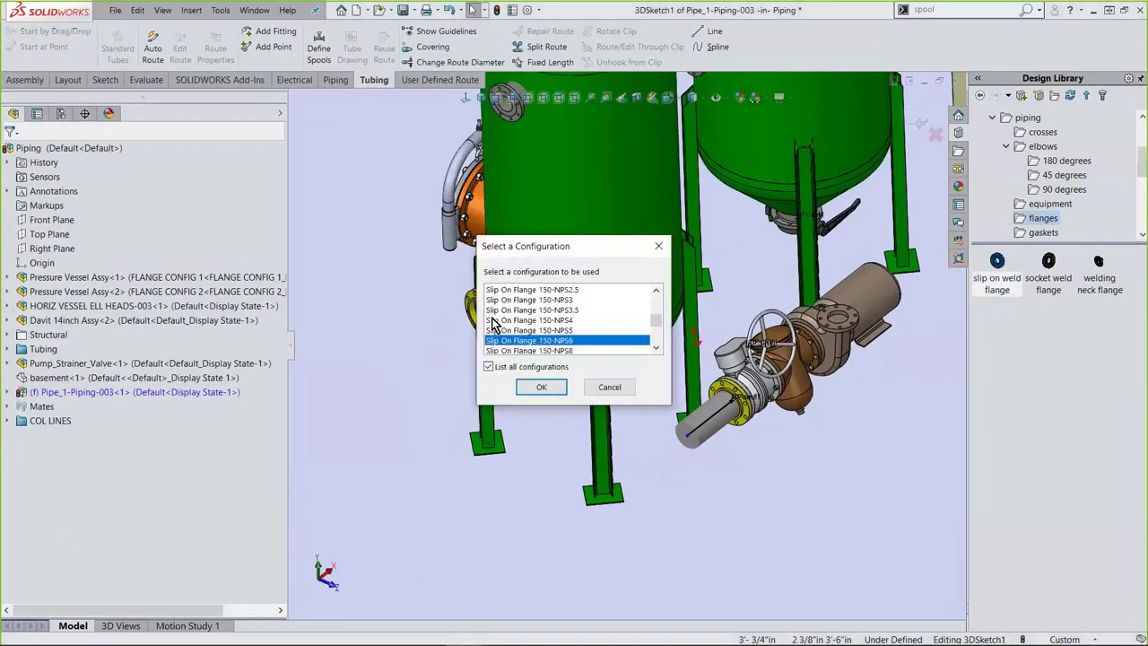
left_click(541, 387)
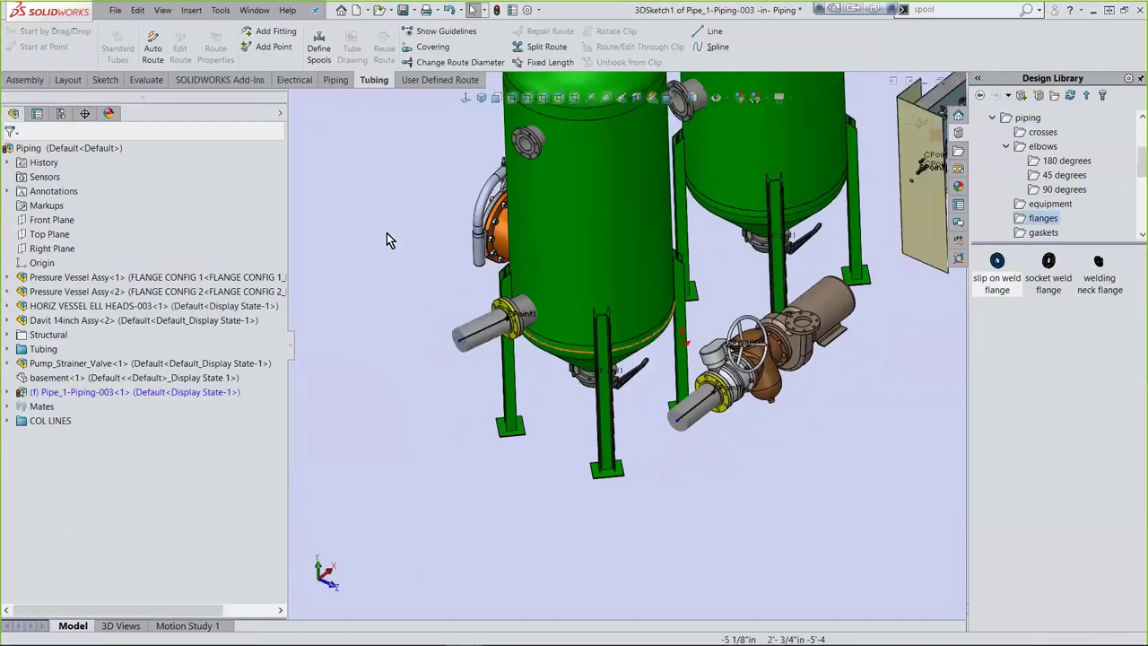
- Auto Route an orthogonal pipe path between the vessel nozzle stub and the valve stub using alternate path Solution 4-Y,Z,X
left_click(150, 54)
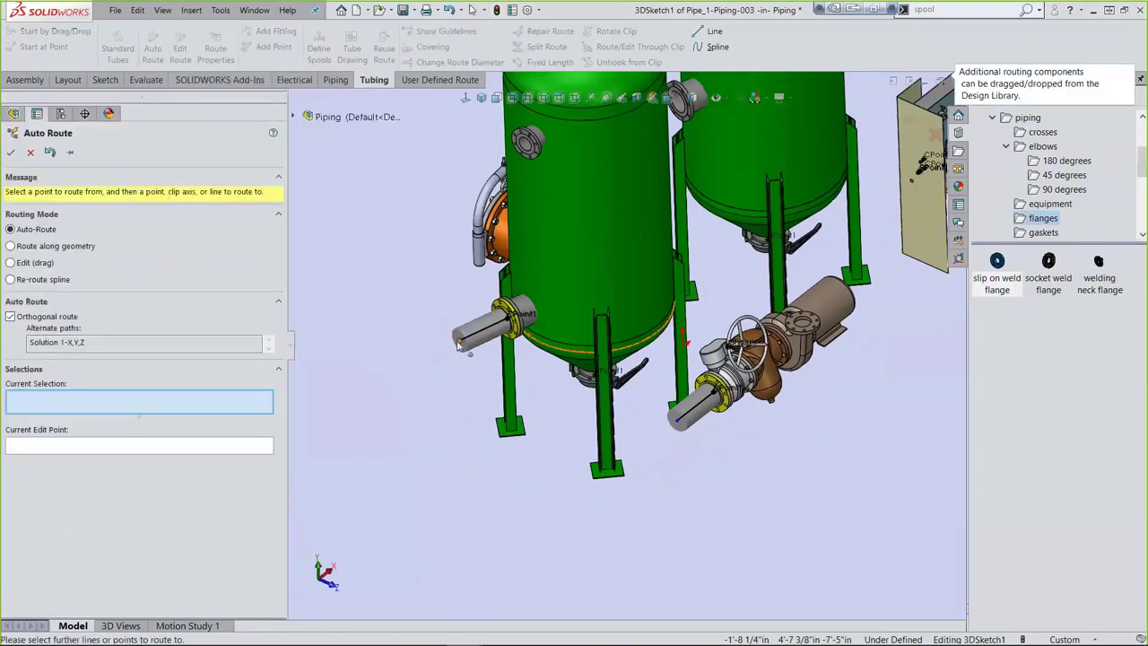
left_click(457, 346)
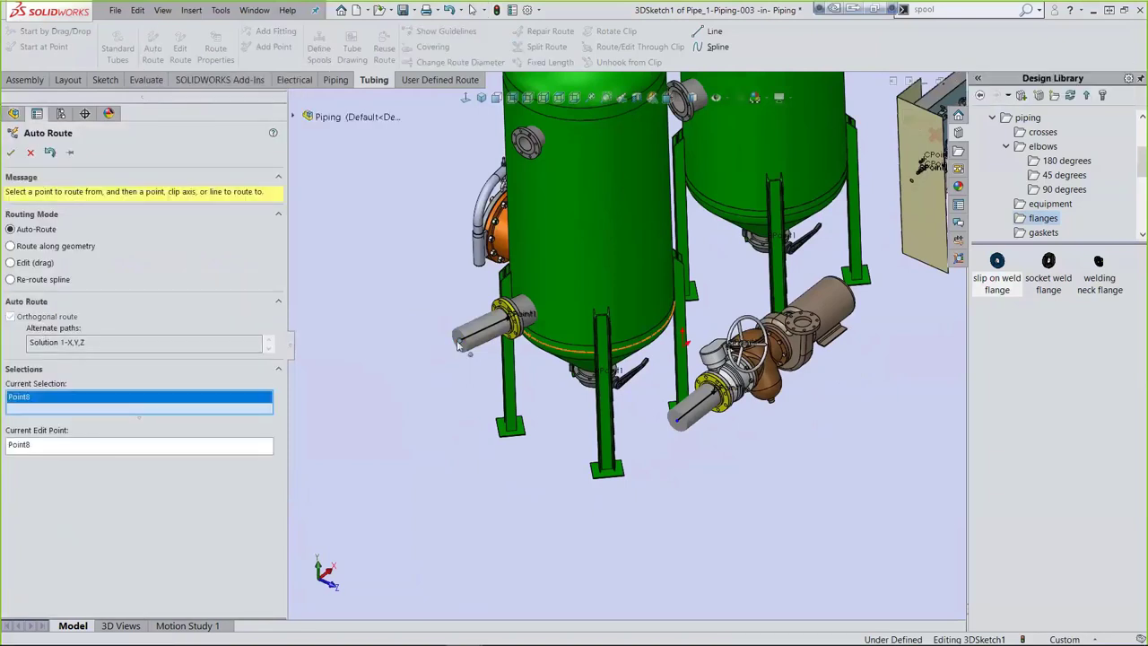
left_click(678, 423)
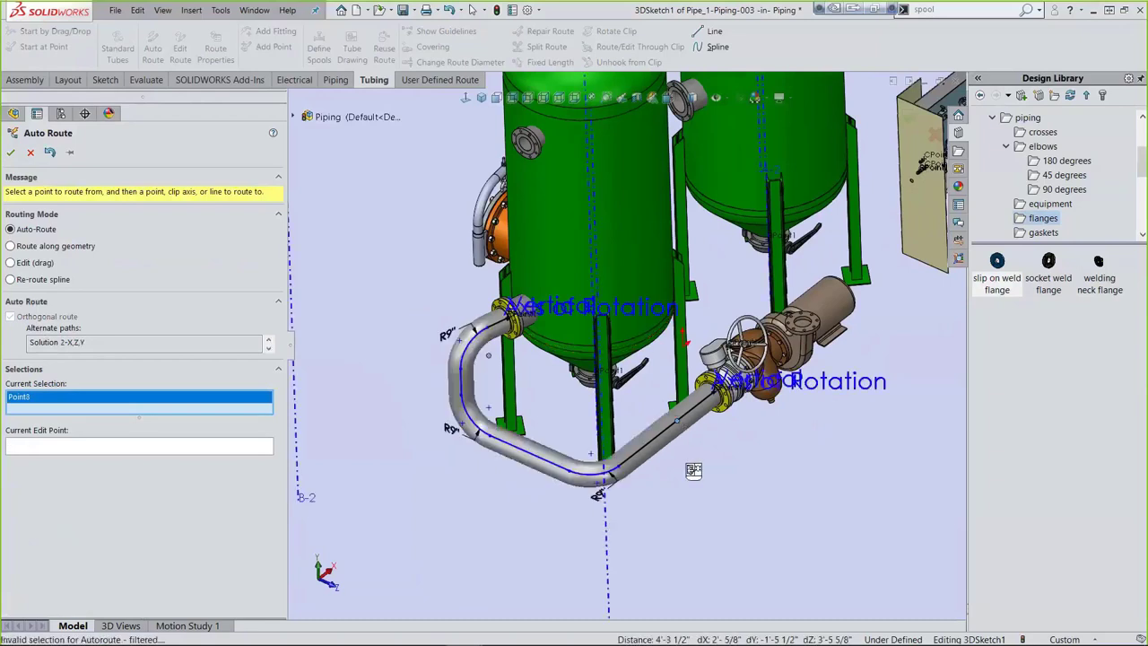
key("Down")
key("Down")
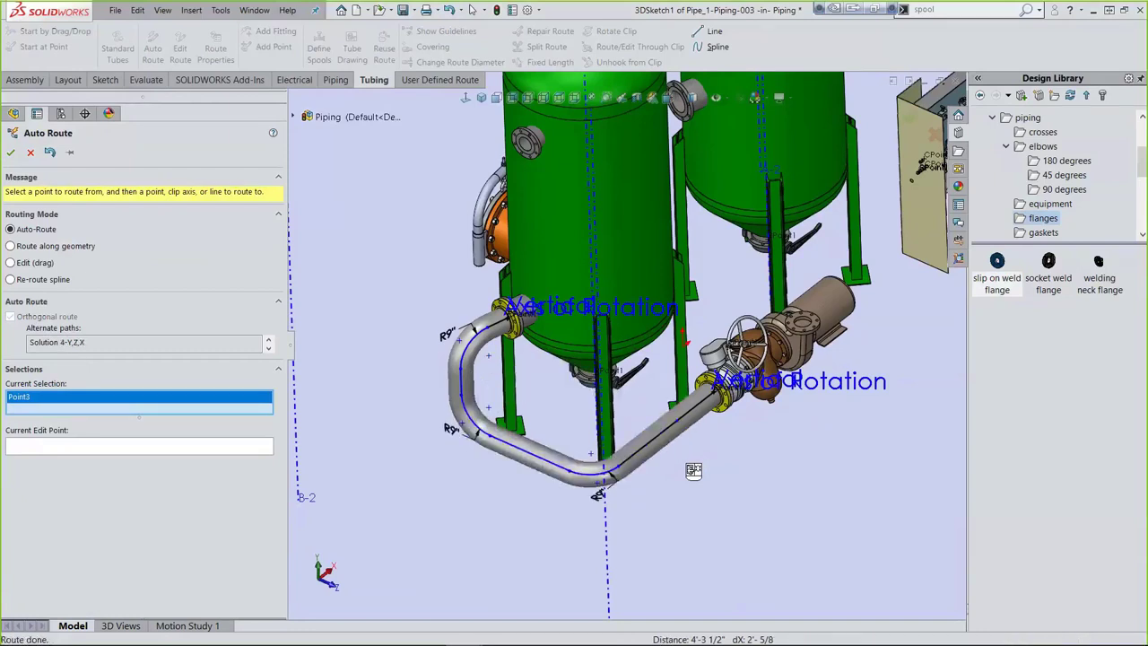
key("Down")
key("Down")
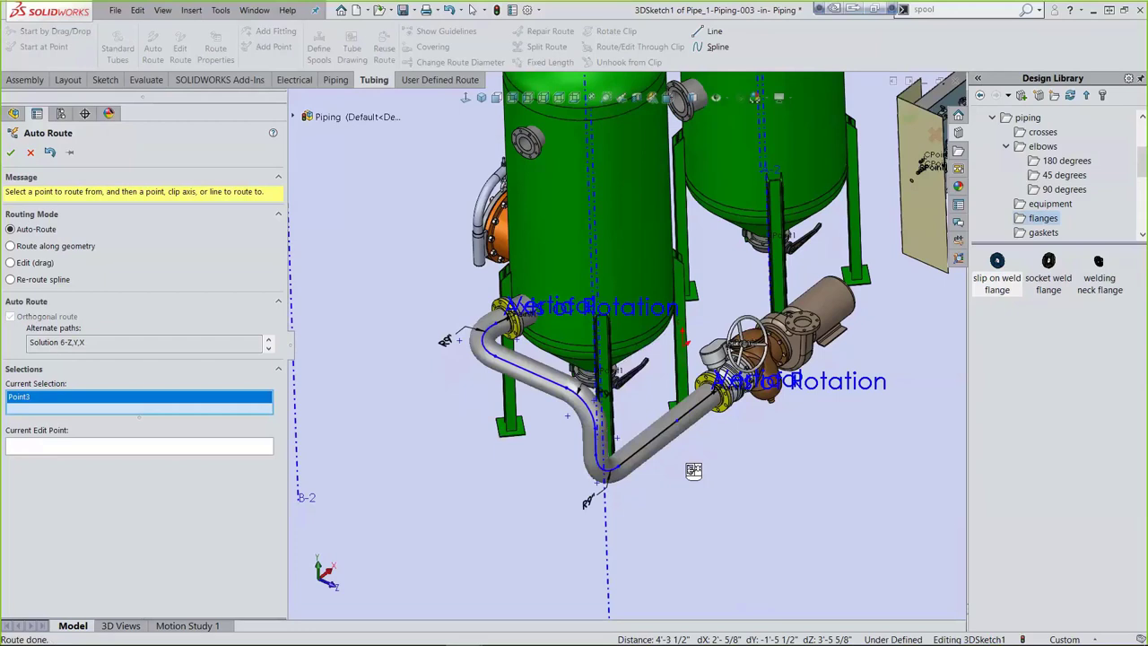
key("Down")
key("Down")
key("Down")
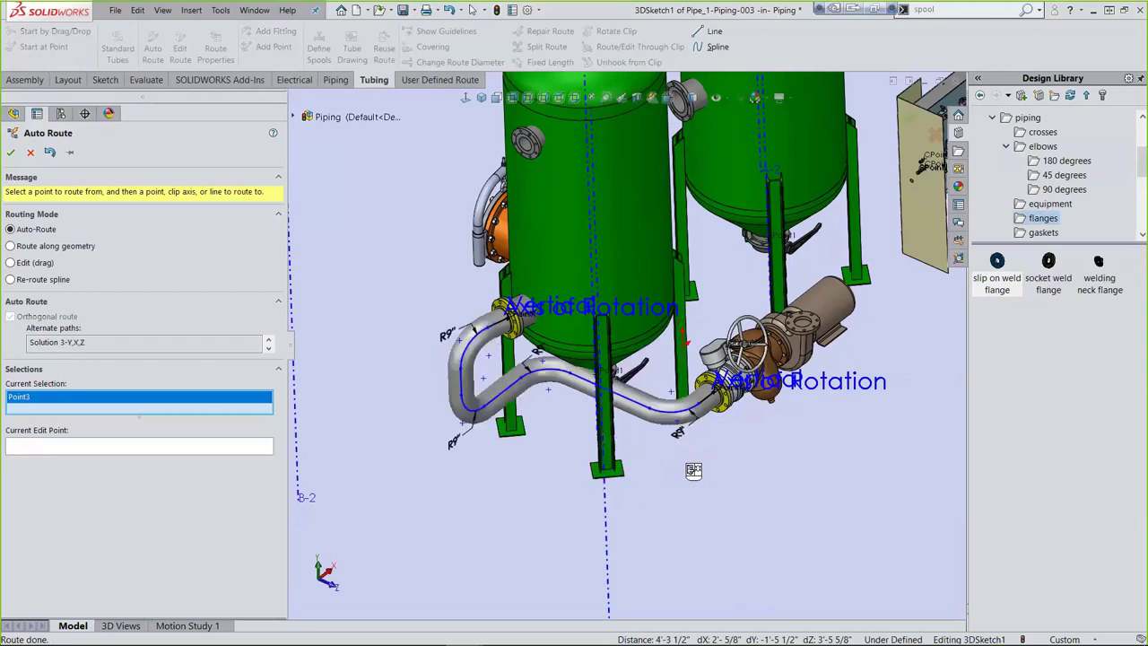
key("Down")
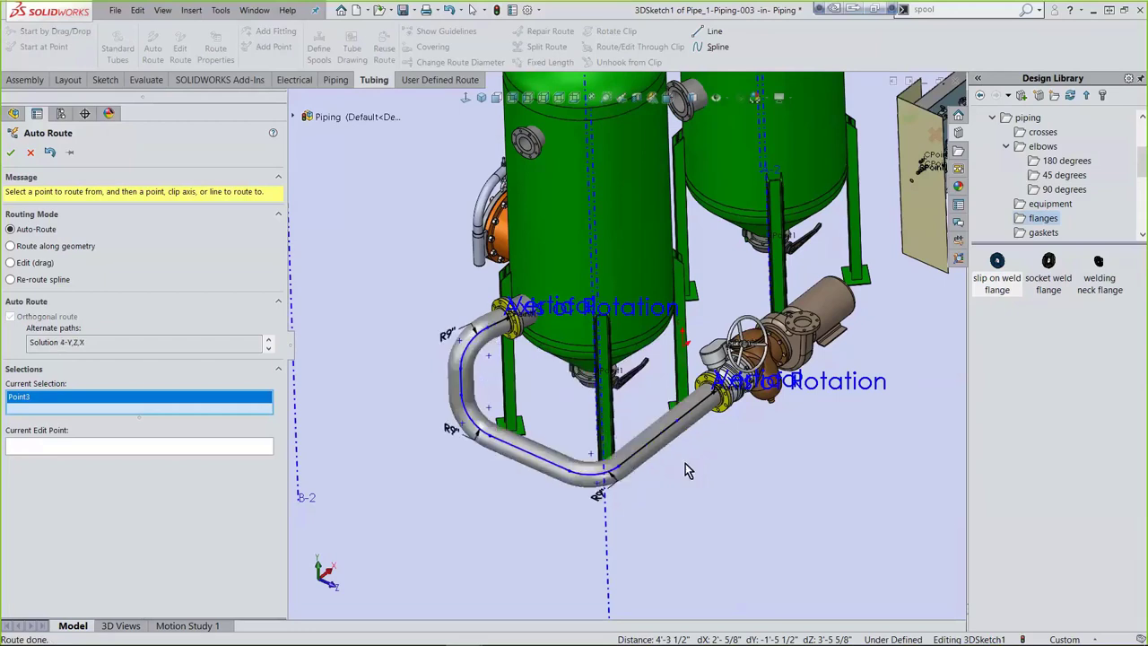
left_click(11, 152)
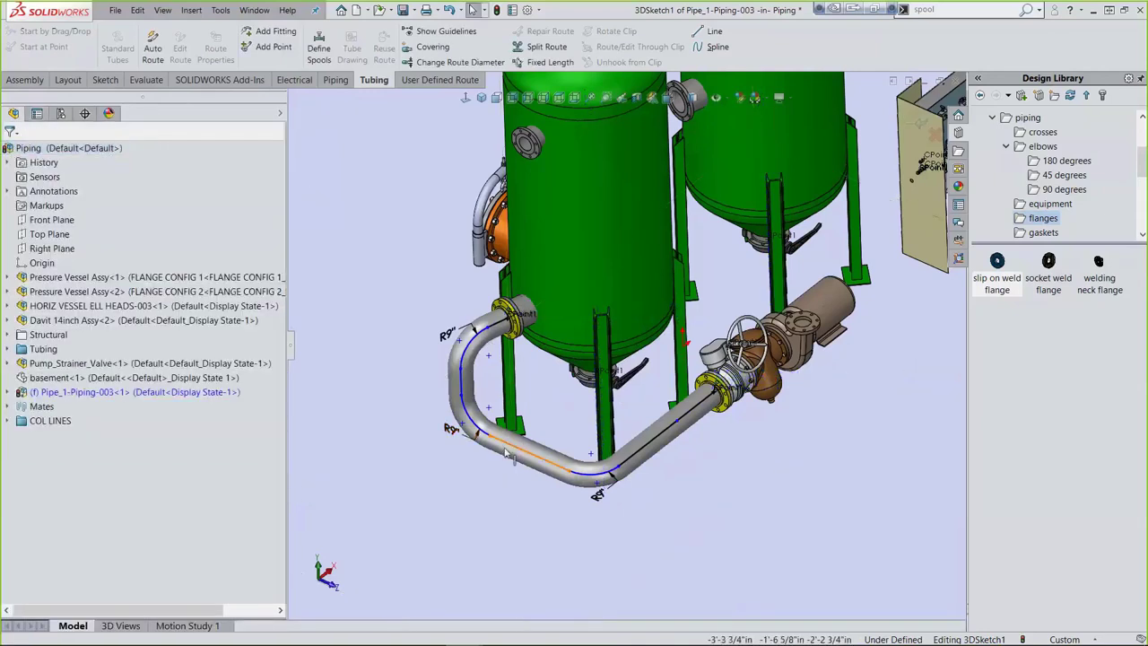
- Move the lower horizontal pipe run outward away from the vessel and dimension its overall length
left_click_drag(511, 451, 453, 484)
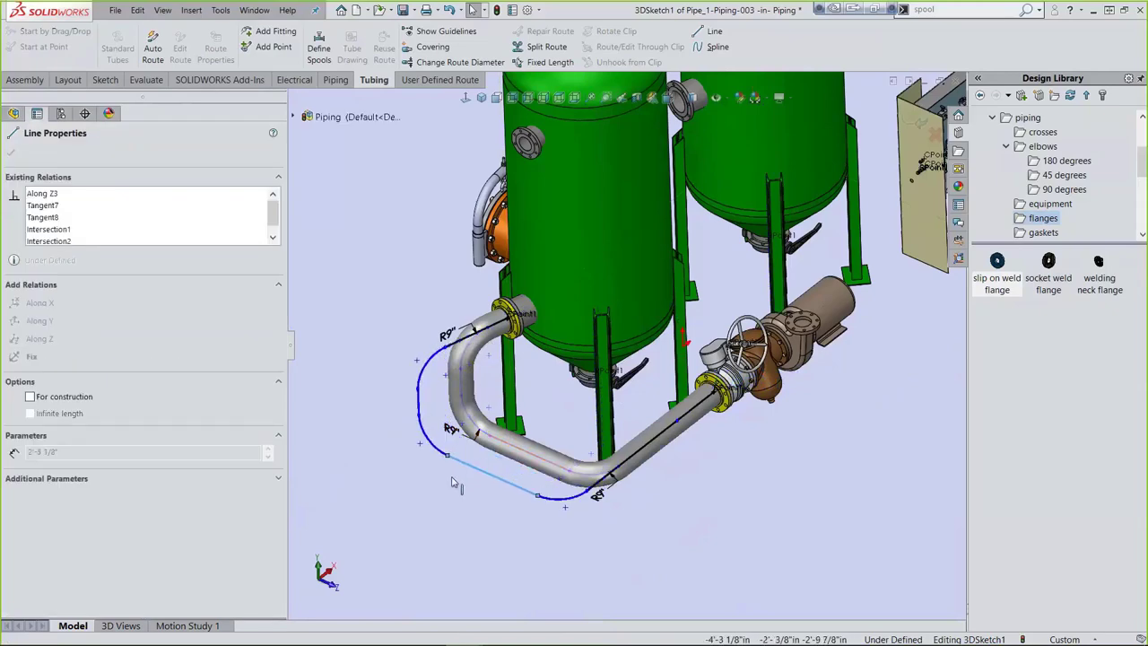
left_click(389, 293)
right_click(364, 244)
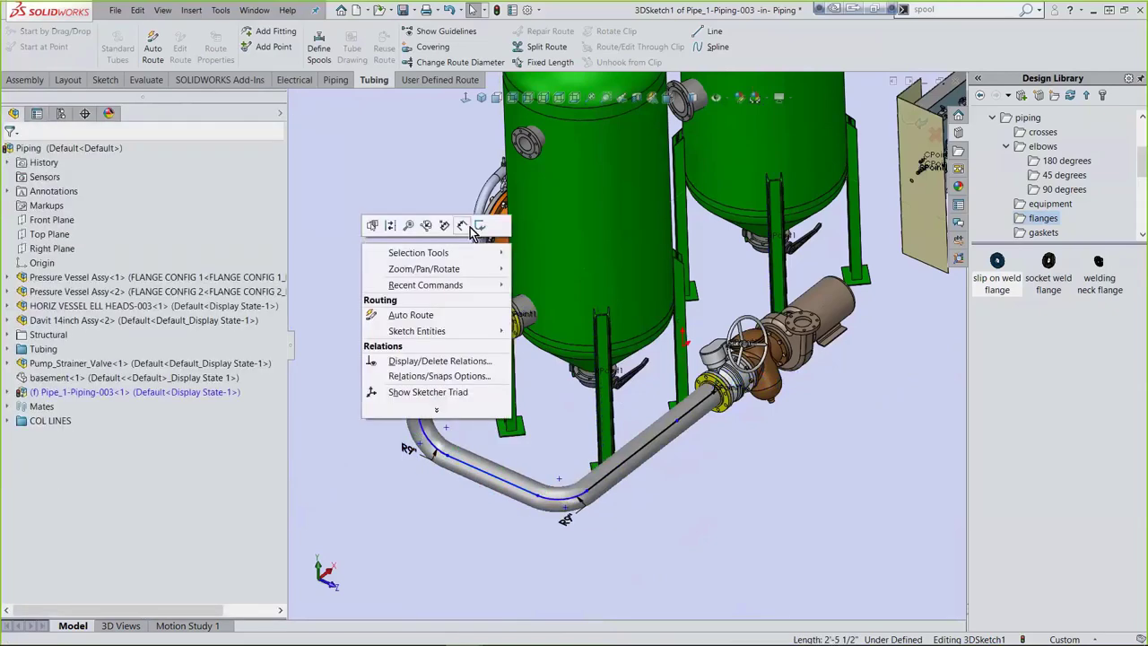
left_click(480, 225)
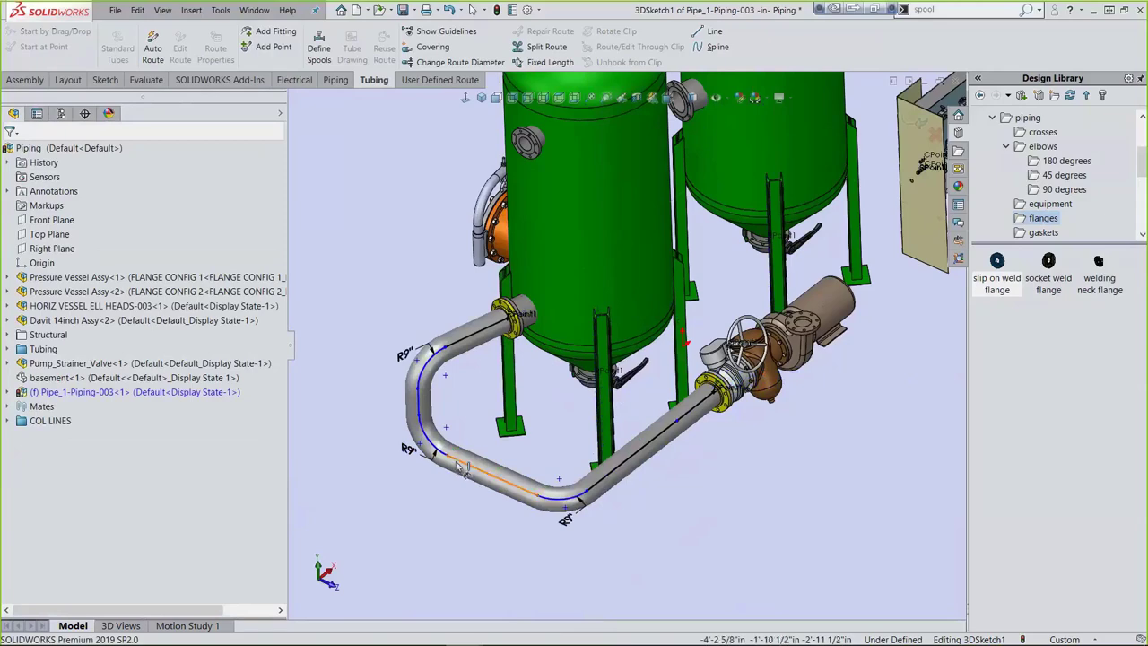
mouse_move(460, 472)
left_mouse_down()
mouse_move(436, 547)
mouse_move(453, 559)
left_mouse_up()
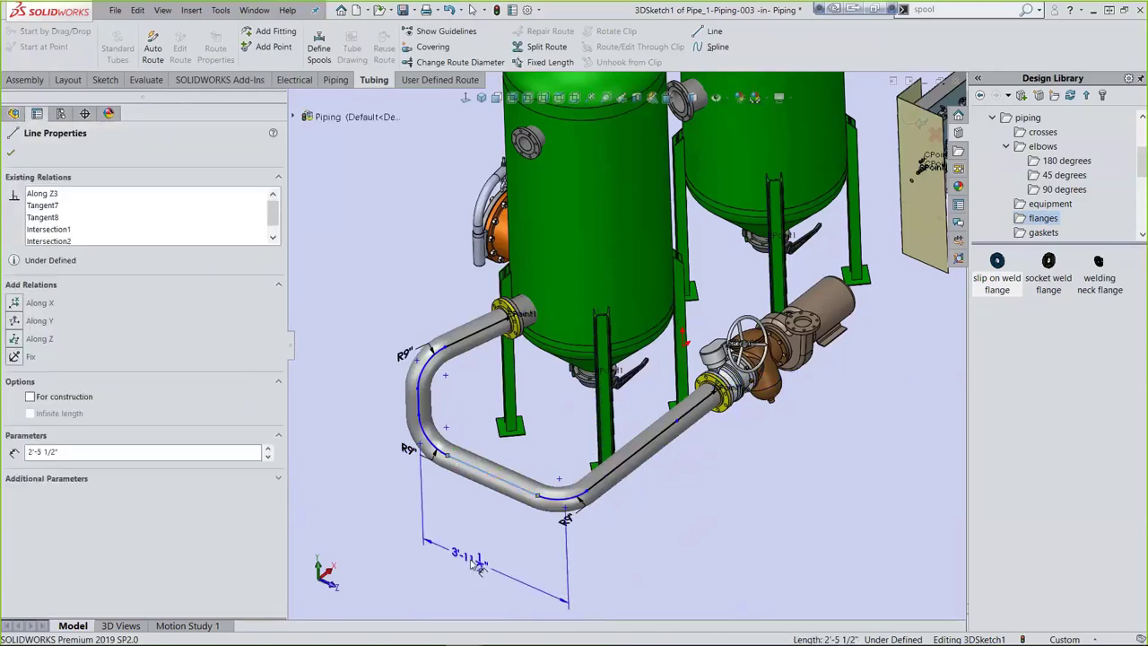
double_click(456, 552)
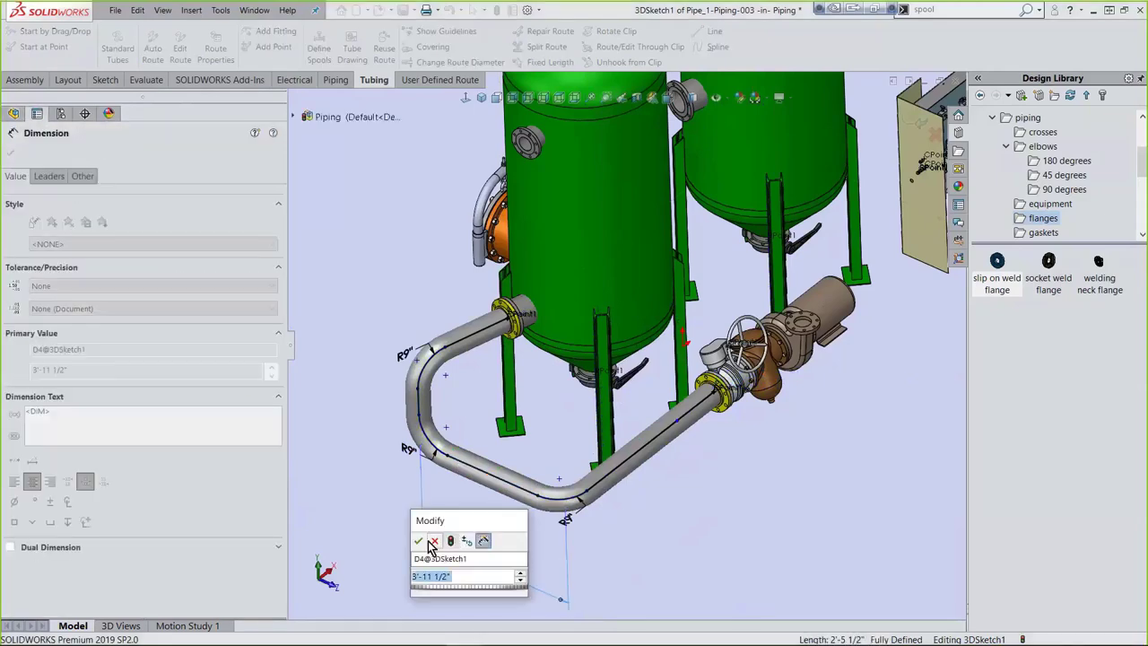
left_click(418, 541)
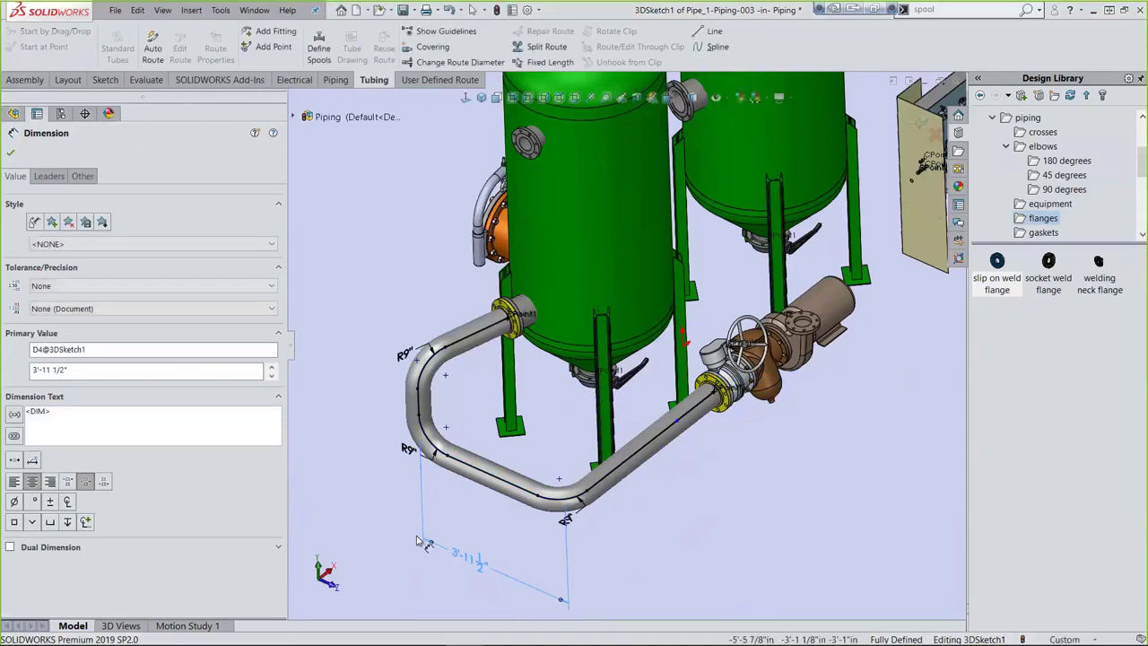
- Finish the route sketch and exit editing of the pipe route subassembly to return to the Piping assembly
left_click(357, 478)
left_click(372, 485)
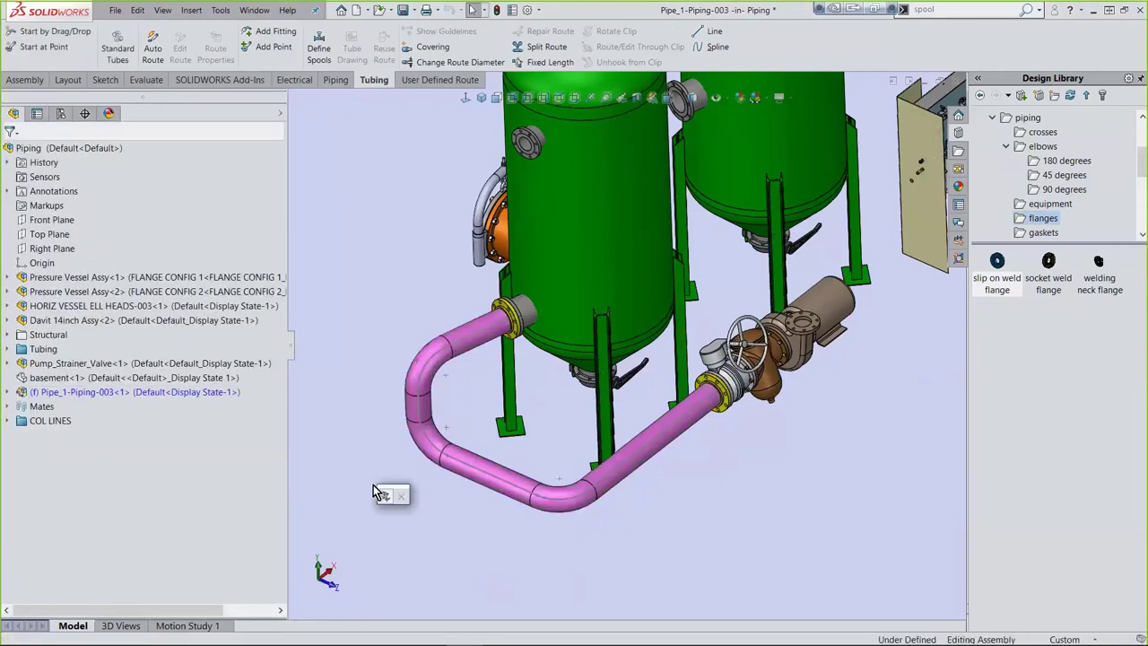
left_click(383, 495)
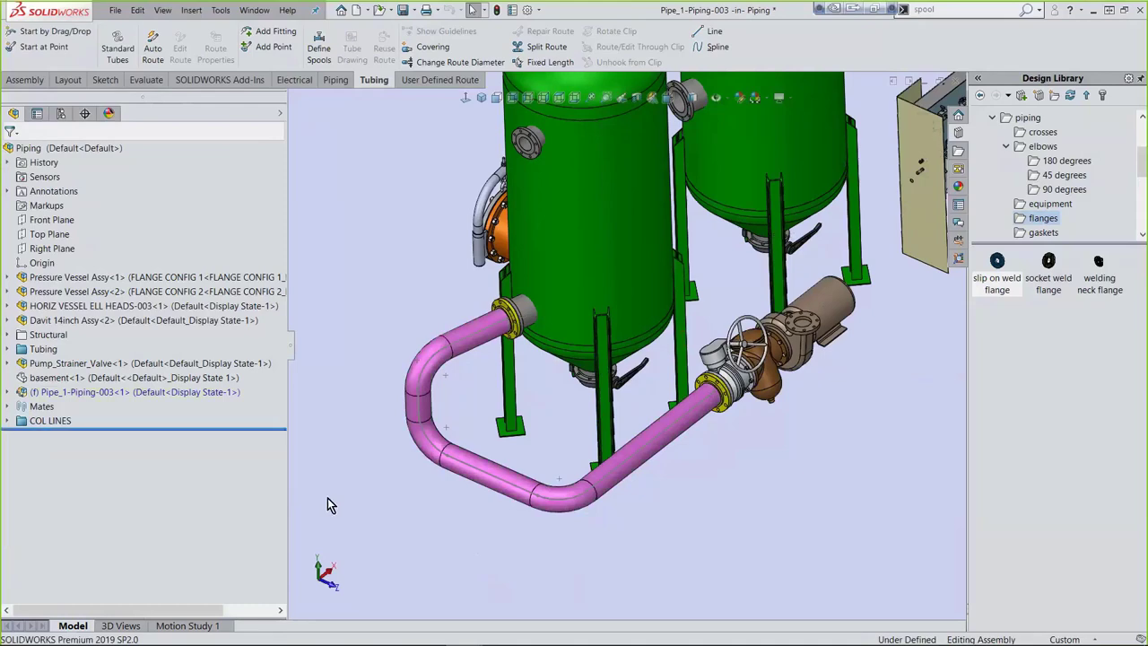
middle_click_drag(368, 502, 321, 490)
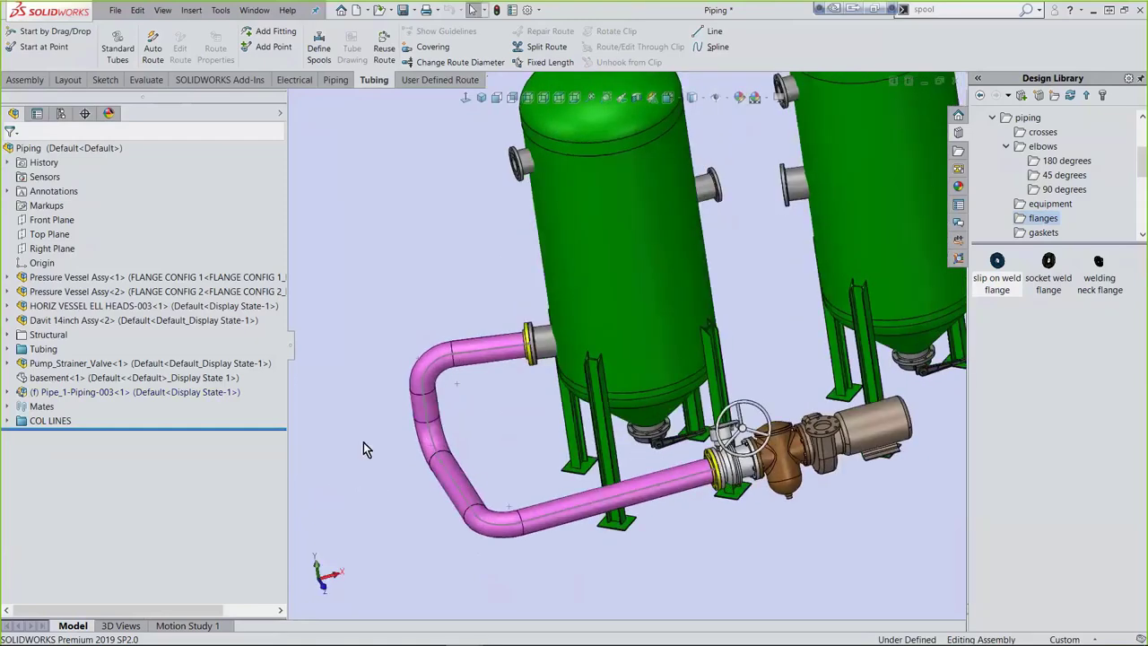
- Reopen the Pipe_1-Piping-003 route for editing and display the piping valves in the Design Library
right_click(81, 392)
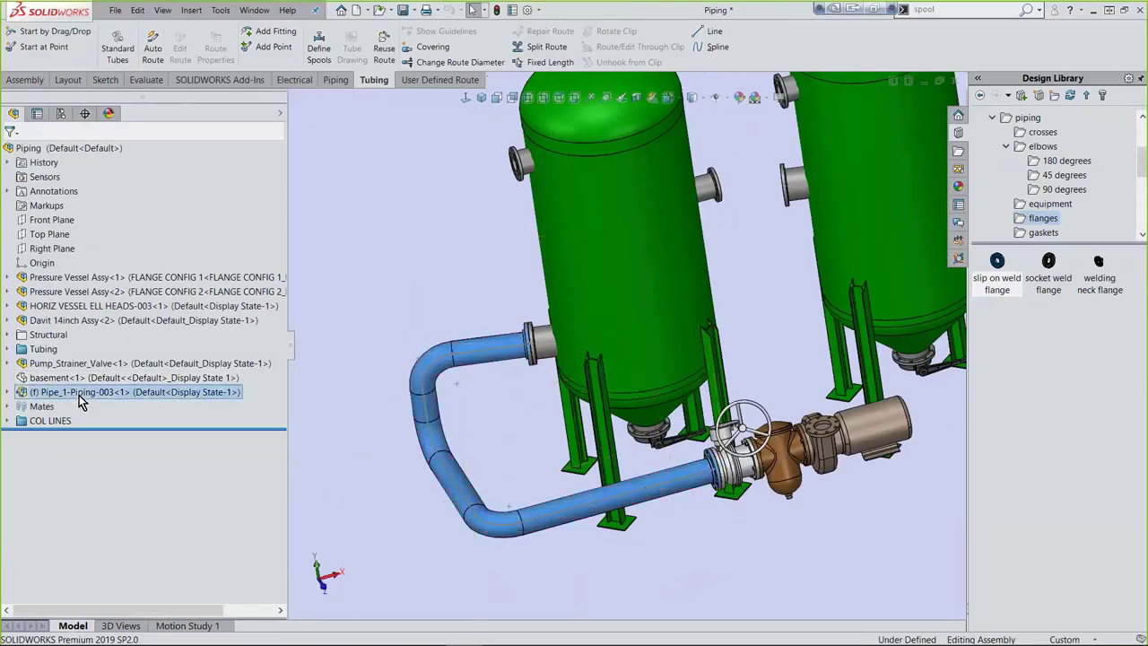
left_click(126, 170)
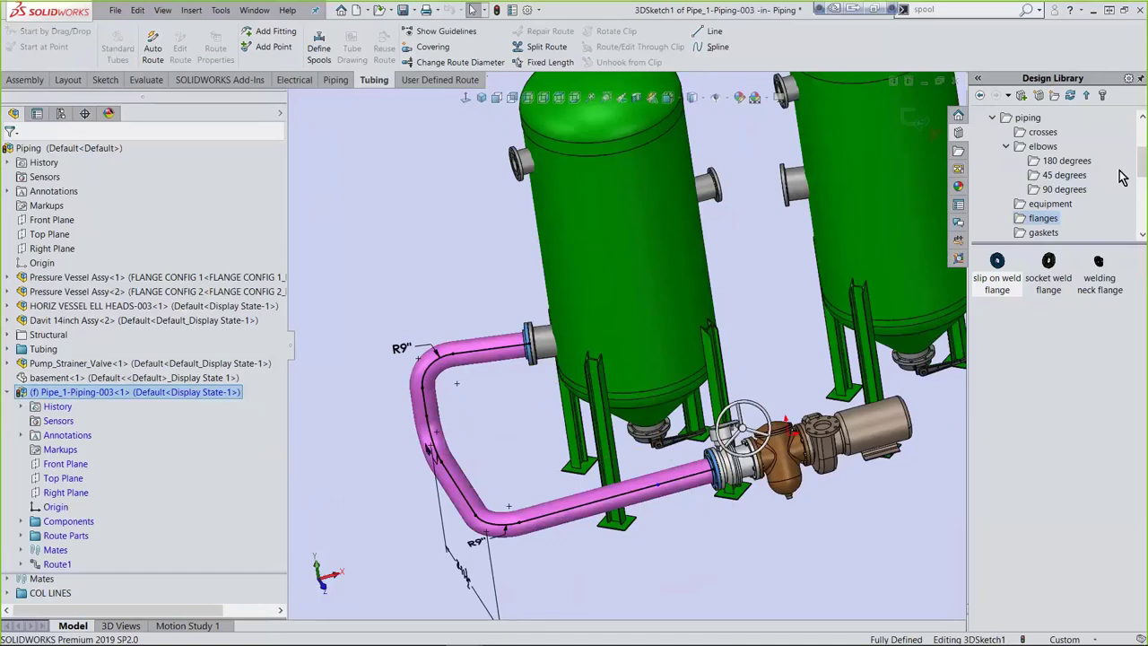
left_click(1027, 118)
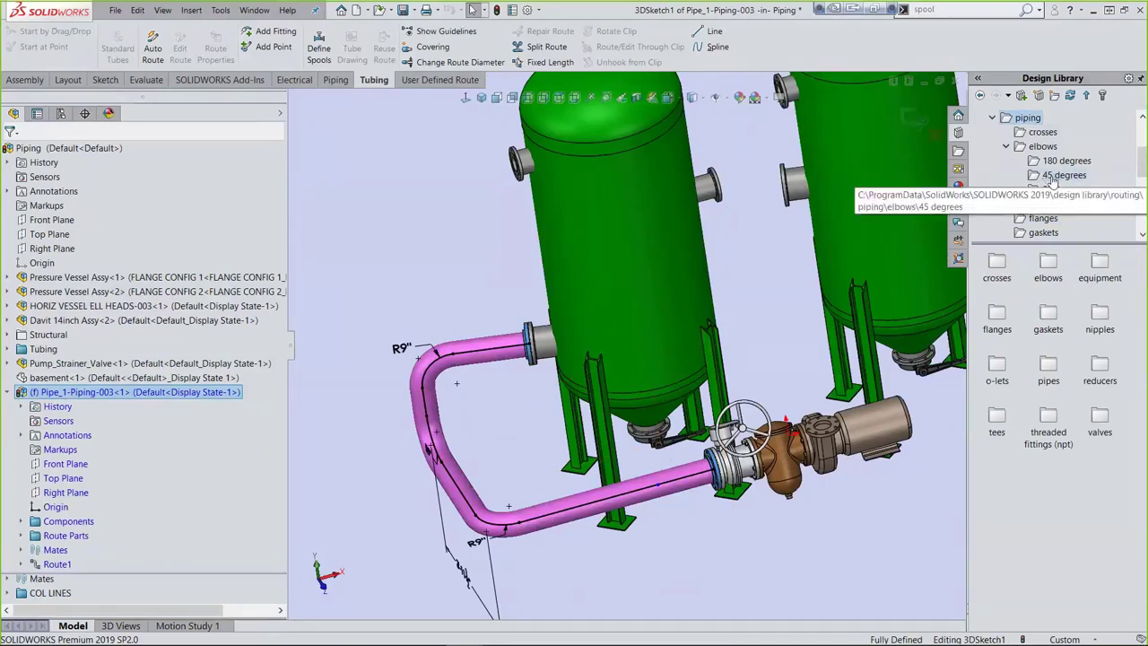
scroll(1051, 184, "down", 4)
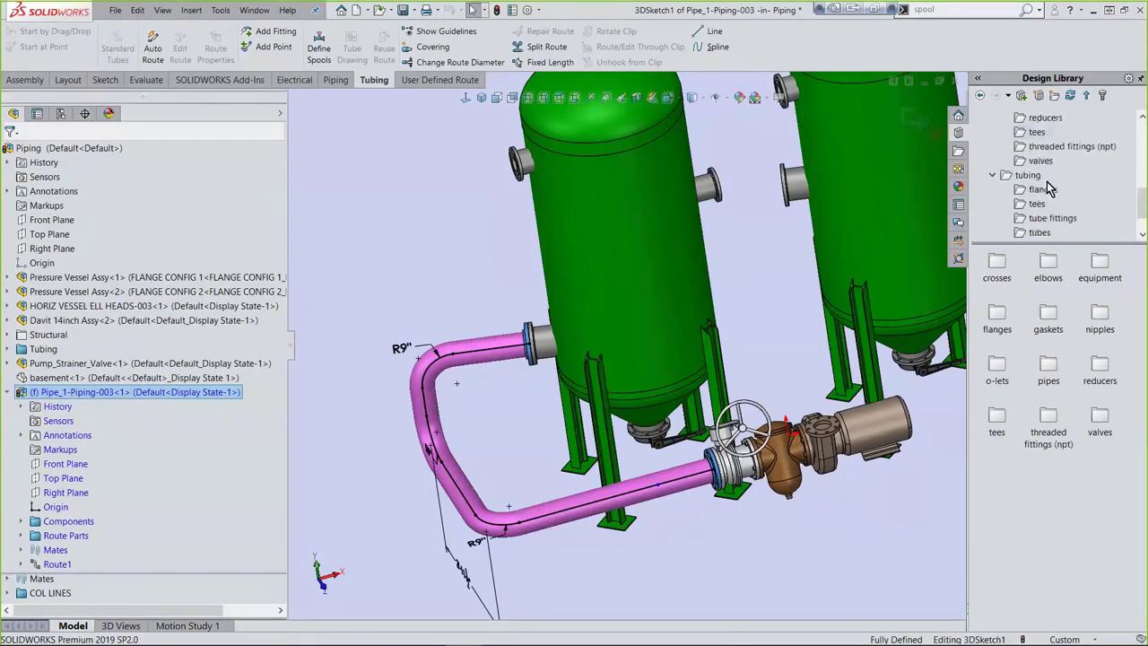
left_click(1040, 160)
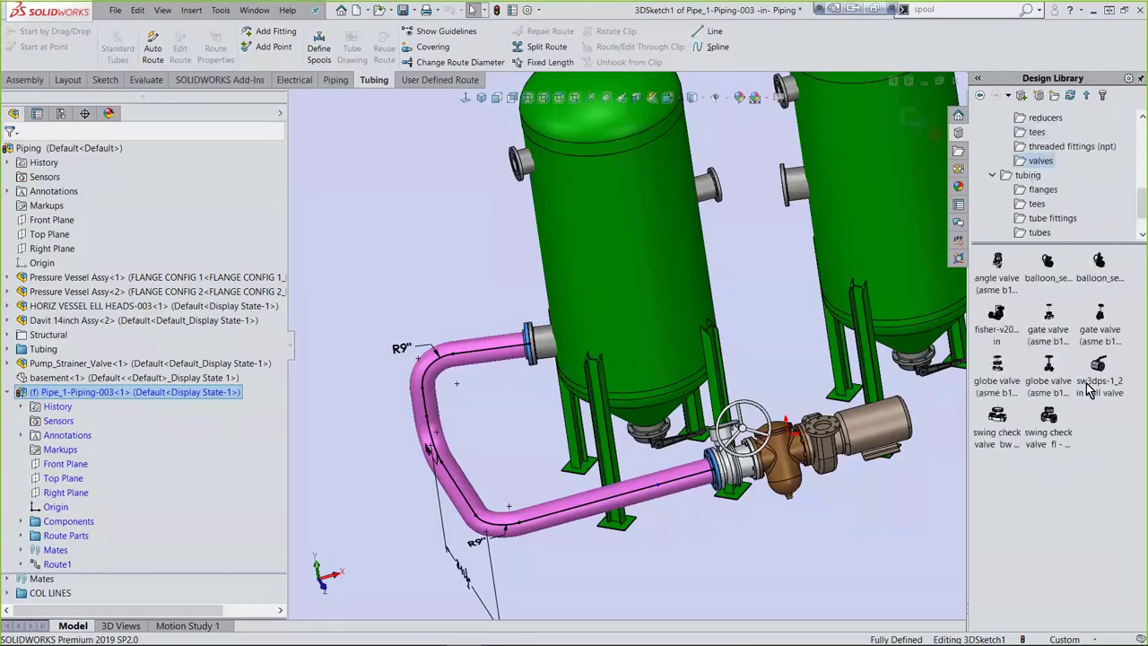
- Insert a flanged globe valve, Class 150, NPS 6, RF, on the straight pipe run toward the pump without shortening the pipe
middle_click_drag(843, 502, 869, 499)
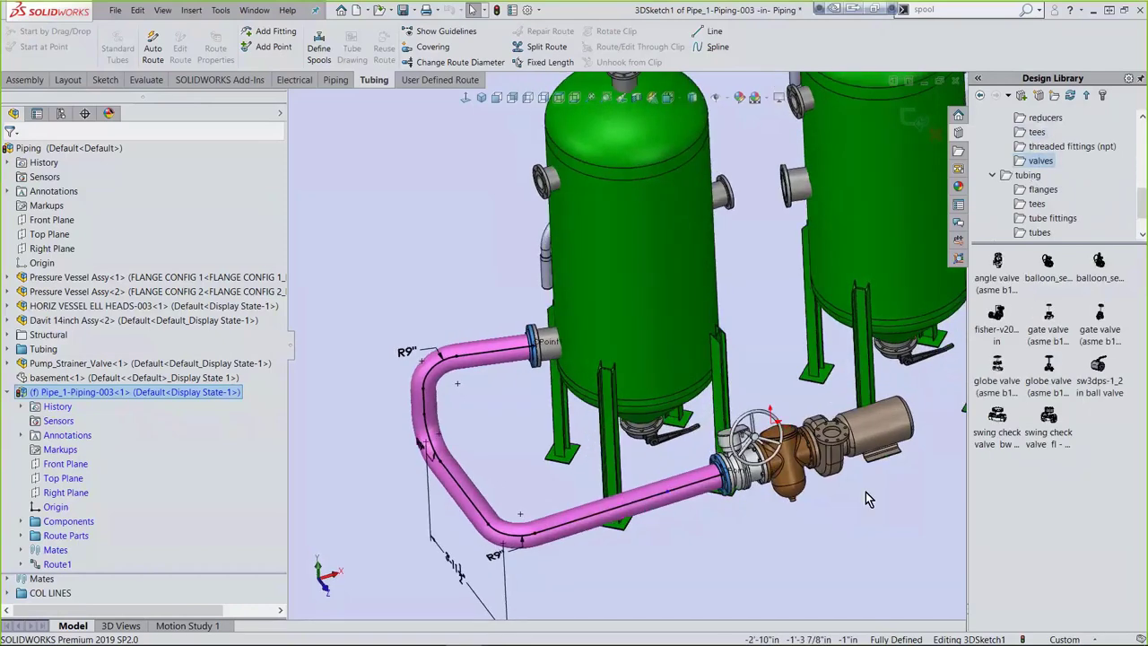
mouse_move(1061, 389)
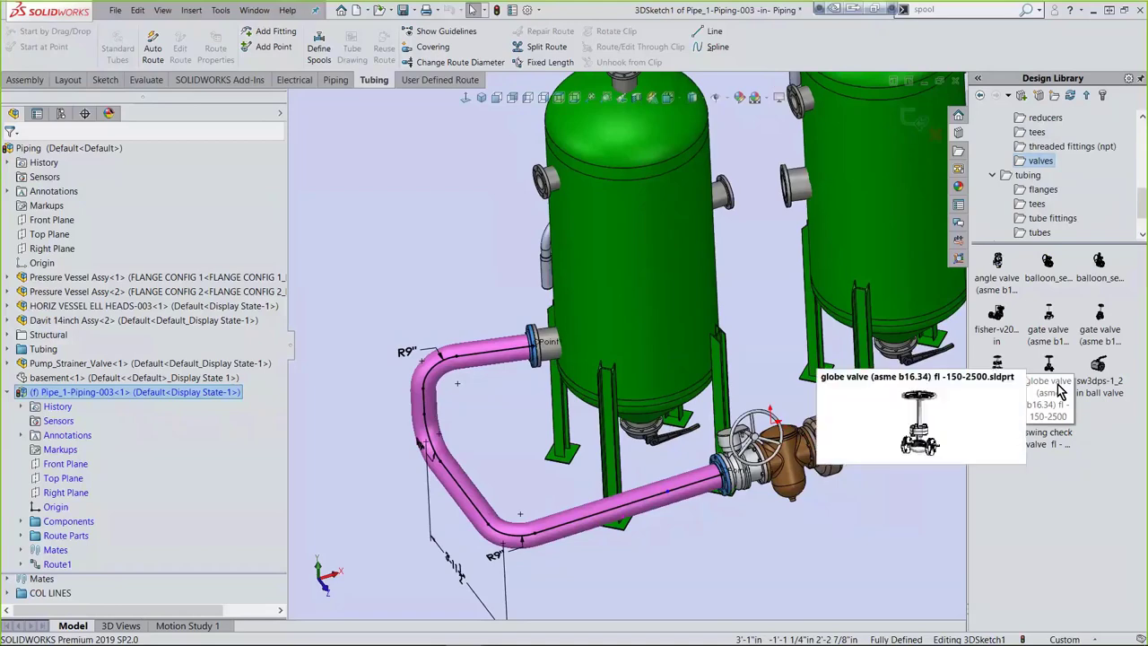
left_click_drag(1062, 389, 621, 514)
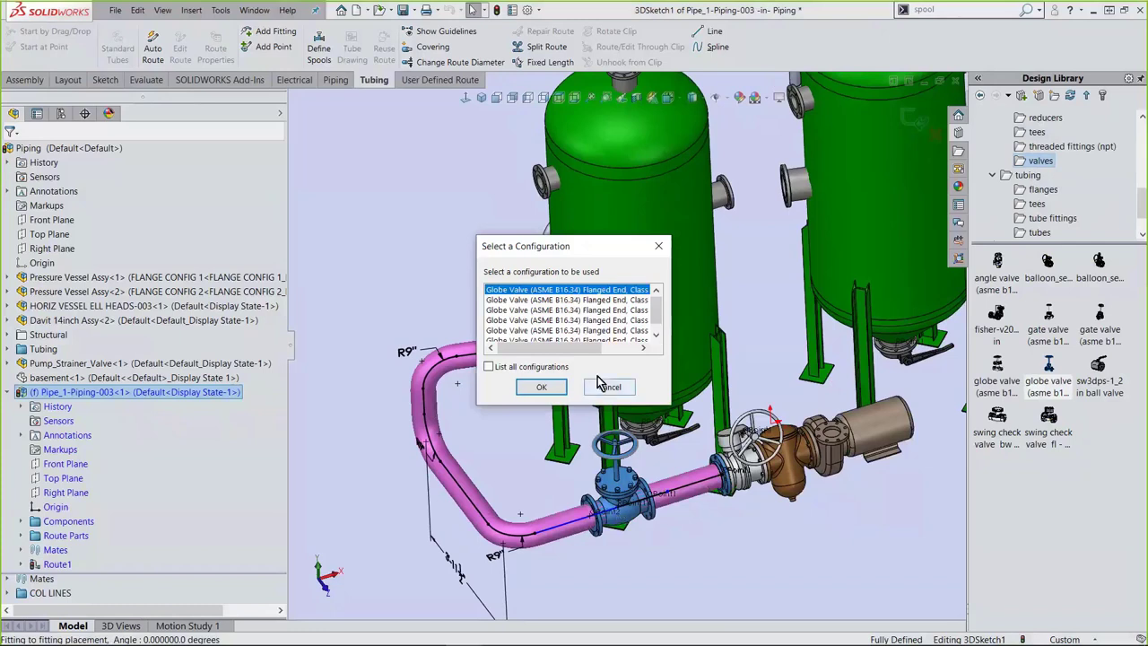
left_click_drag(511, 349, 613, 357)
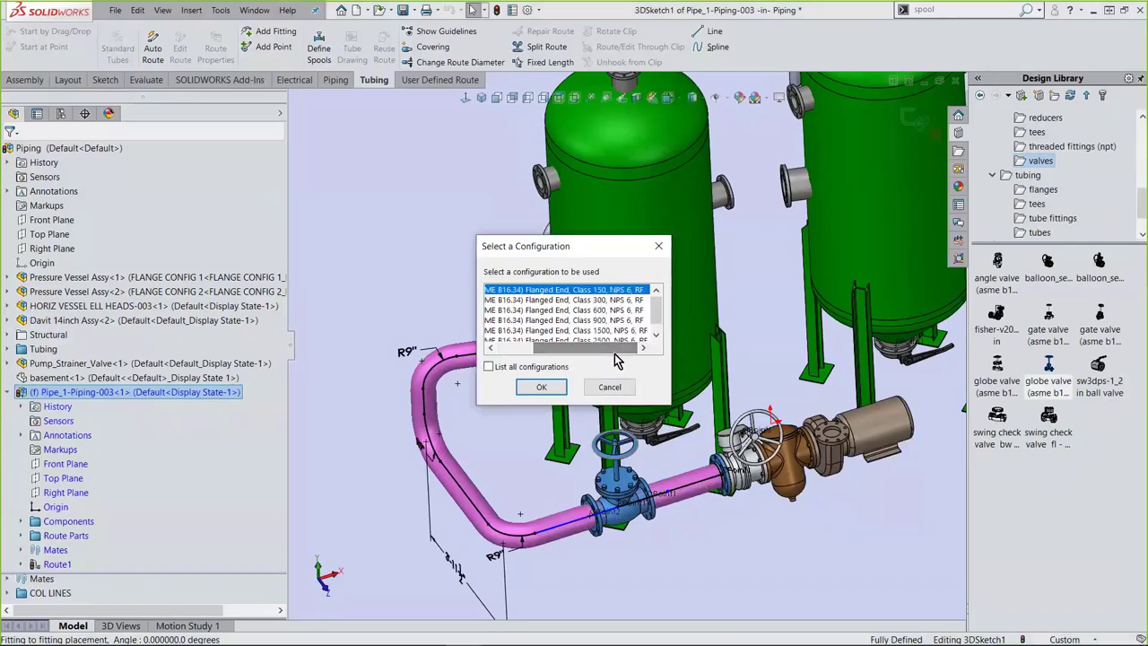
left_click(541, 387)
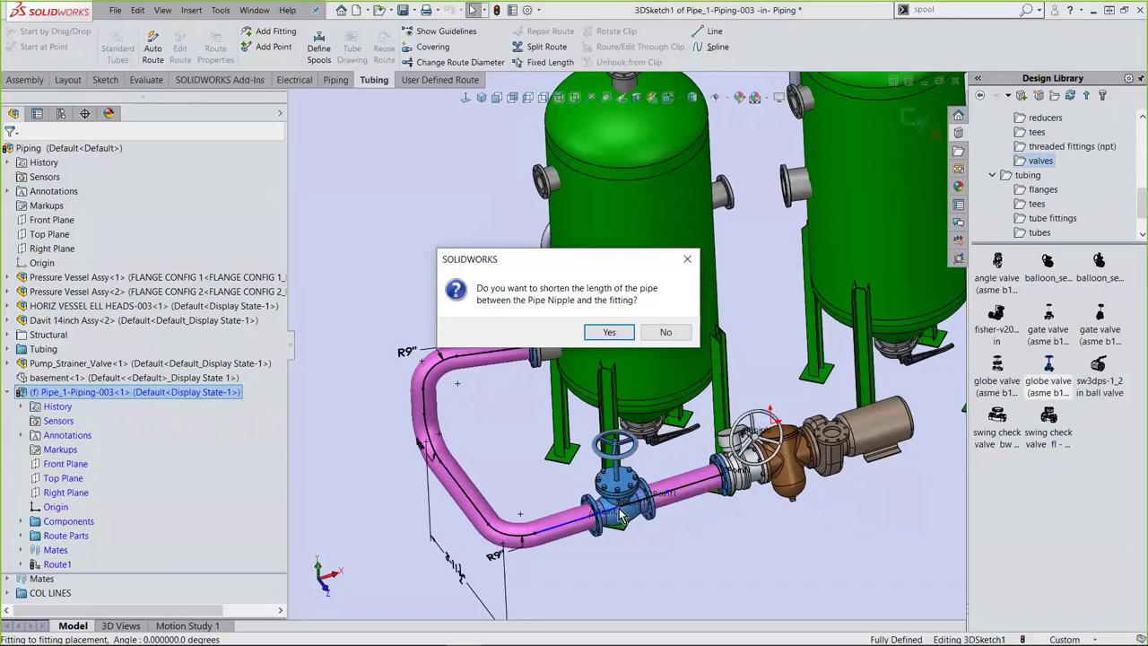
left_click(663, 333)
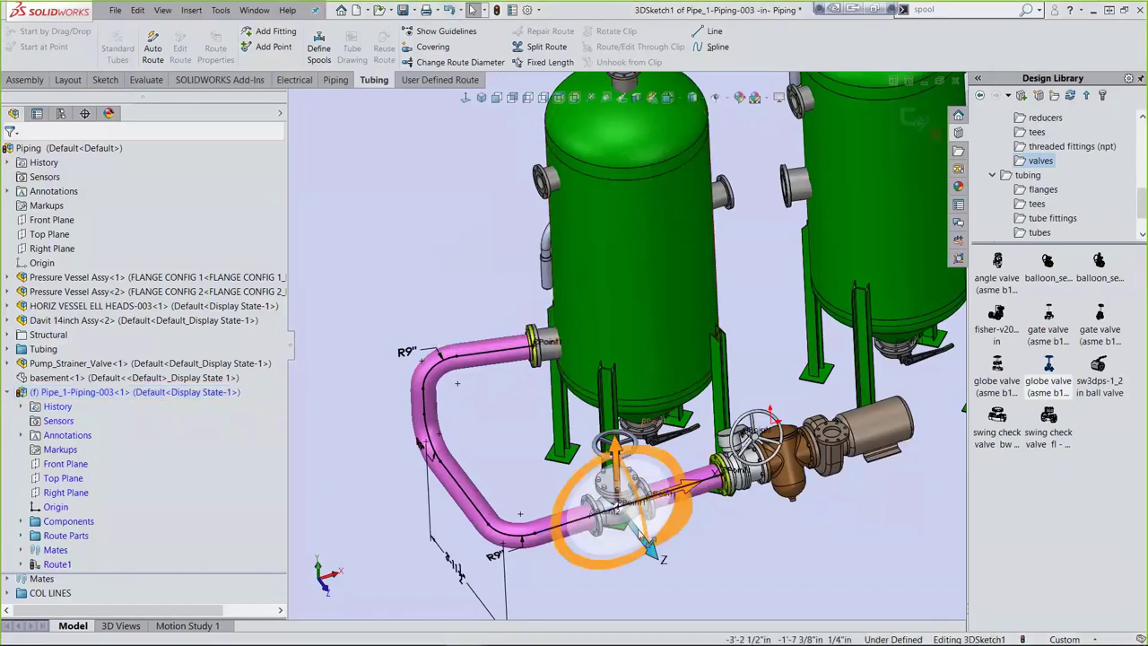
- Rotate the inserted globe valve about the pipe axis so its handwheel points horizontally outward, away from the vessel
scroll(644, 537, "down", 5)
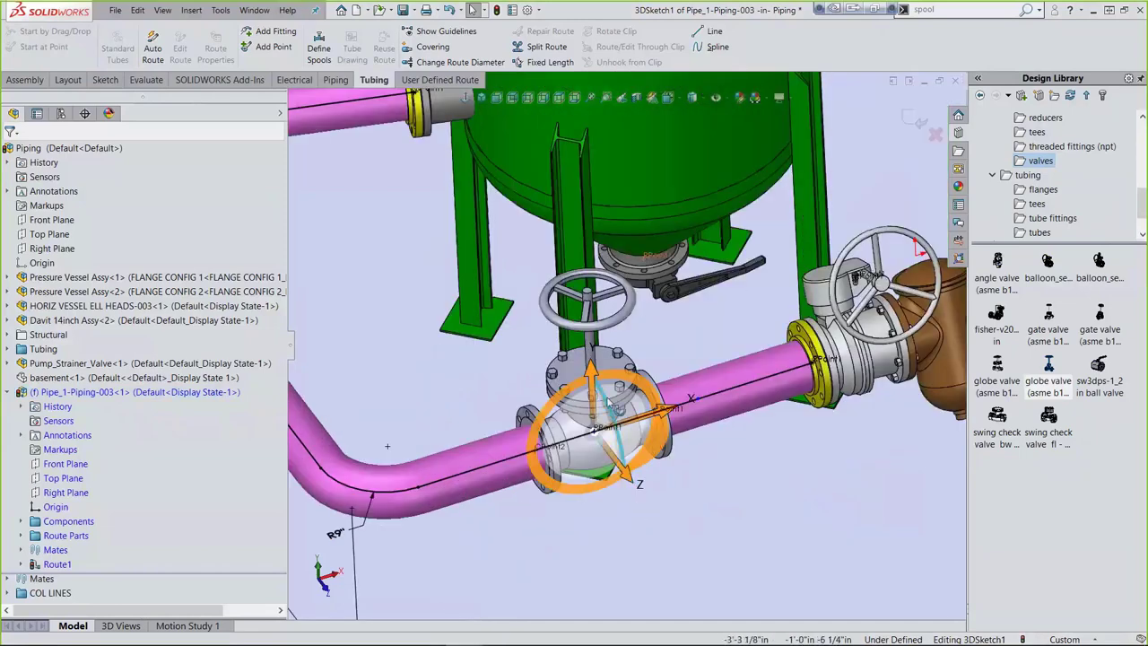
left_click_drag(608, 406, 648, 484)
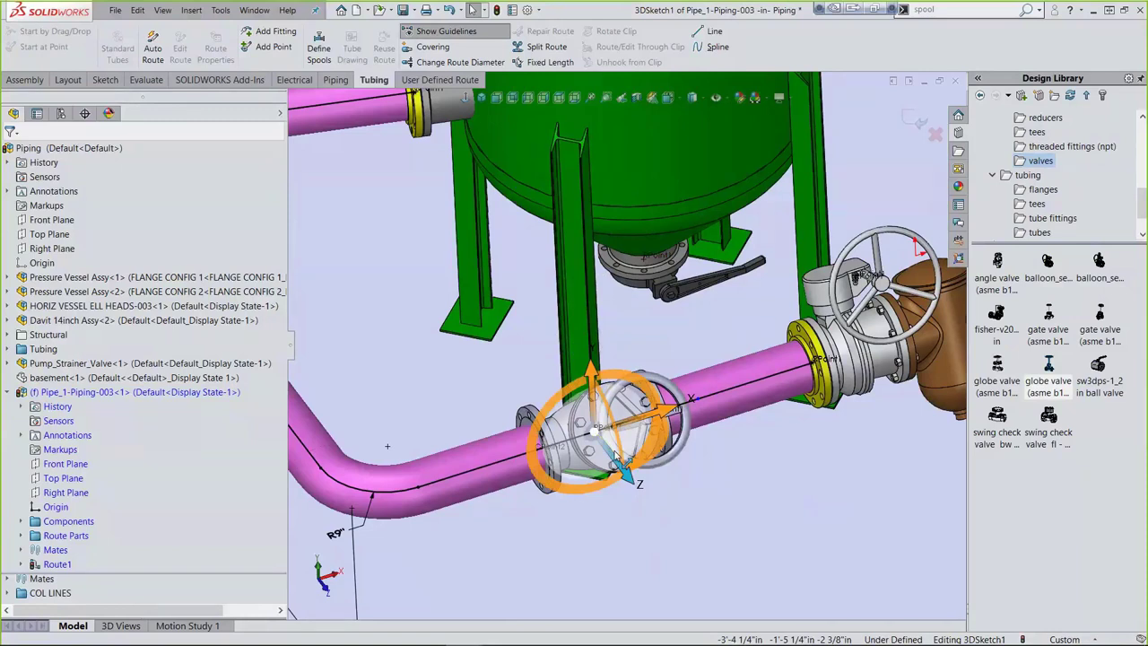
left_click(719, 526)
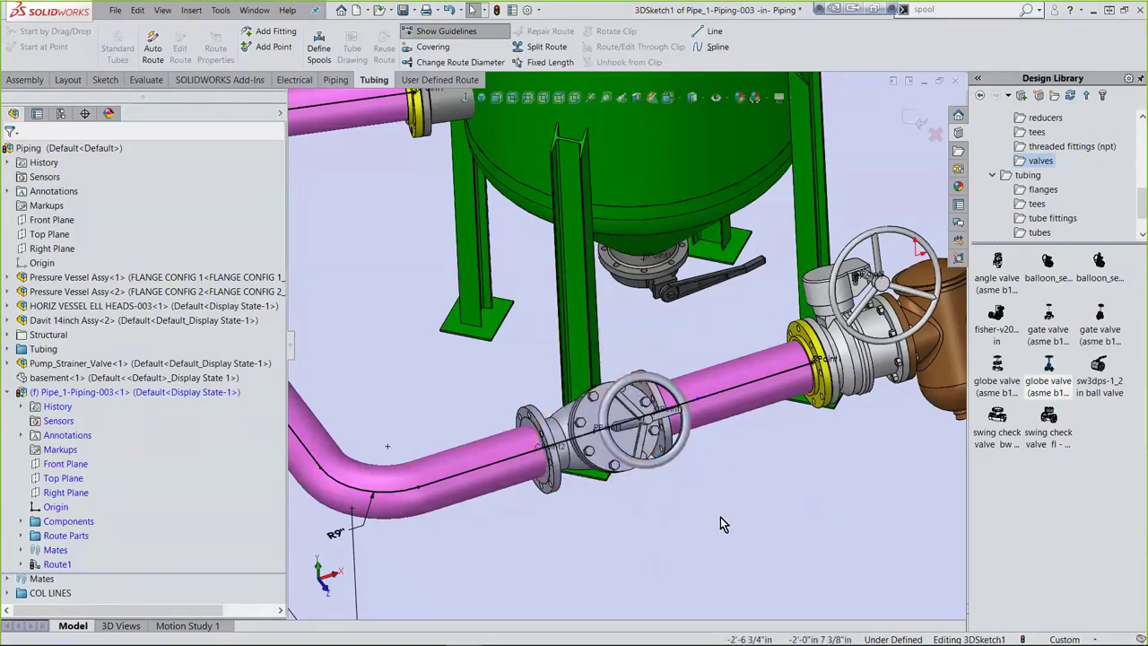
- Insert a second flanged globe valve, Class 150, NPS 6, on the lower horizontal run between the bends without shortening the pipe
scroll(694, 494, "up", 3)
scroll(832, 392, "down", 2)
left_click(833, 392)
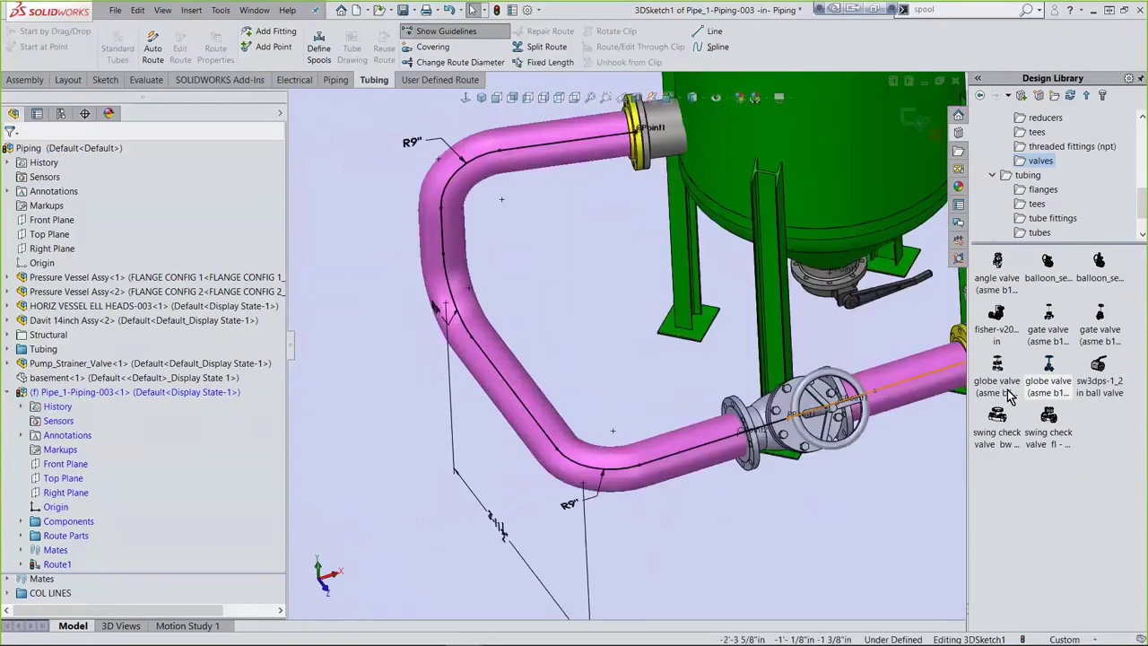
left_click_drag(1049, 364, 503, 380)
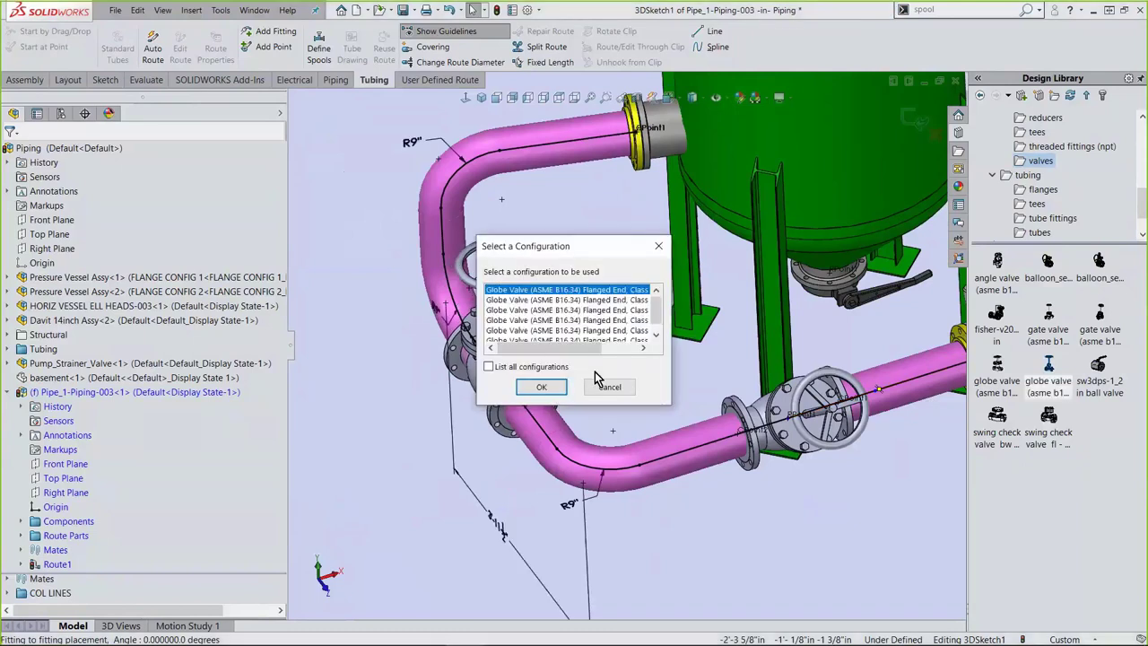
left_click_drag(573, 347, 539, 349)
left_click(542, 387)
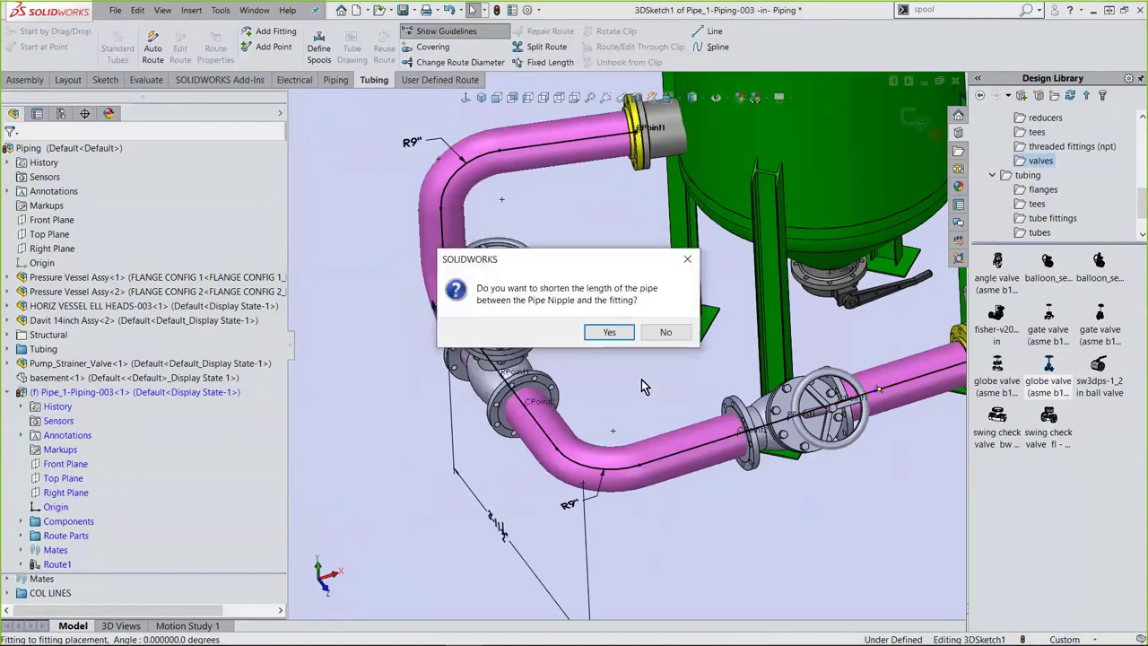
left_click(668, 332)
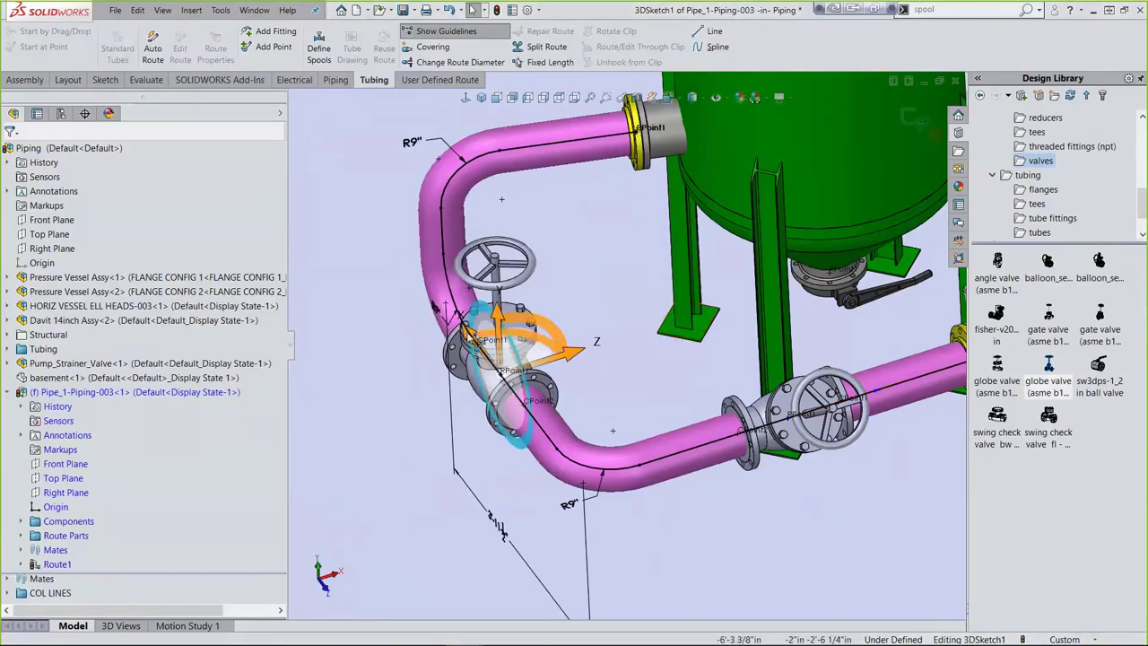
- Accept the second globe valve's orientation, then leave the route sketch and the route subassembly to return to the Piping assembly
left_click(625, 302)
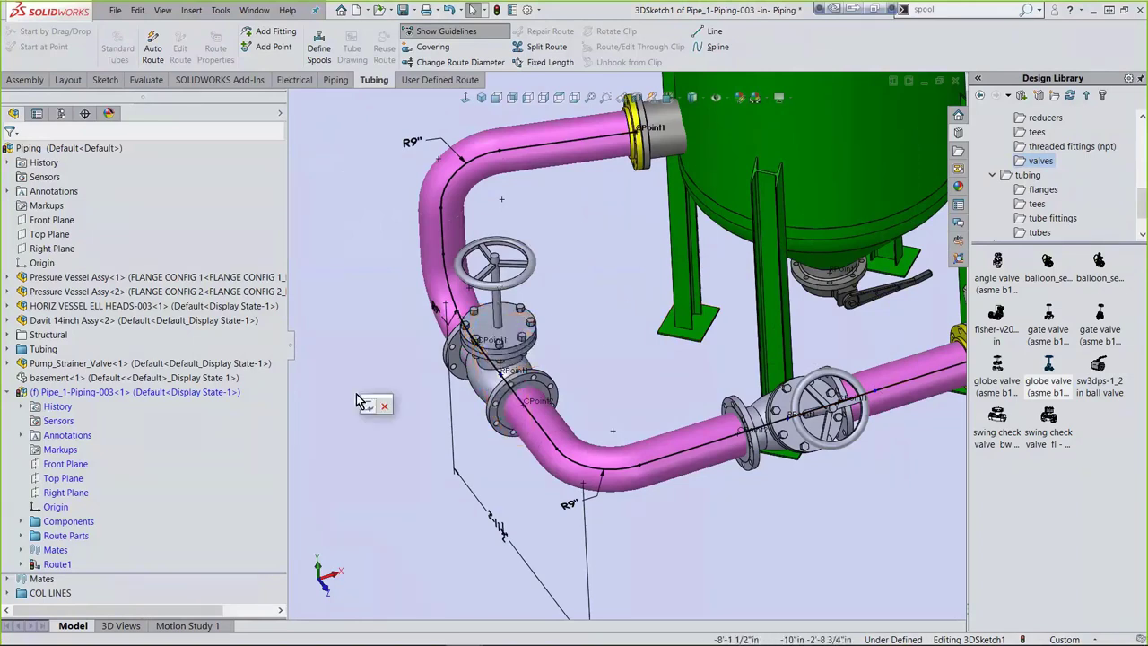
left_click(367, 406)
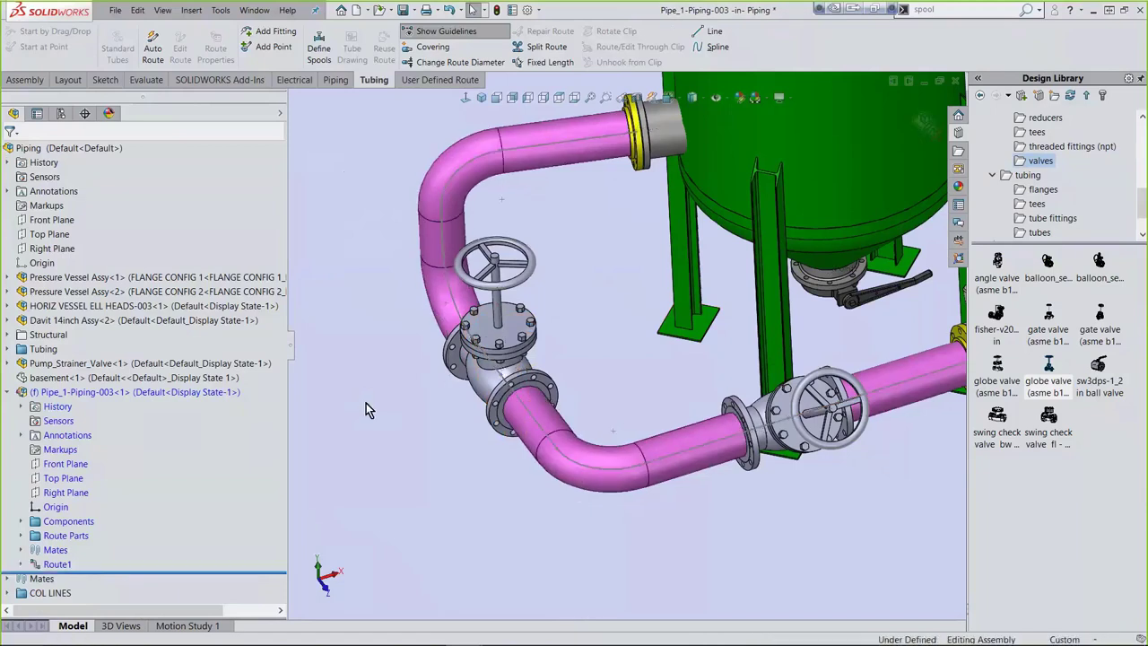
left_click(376, 413)
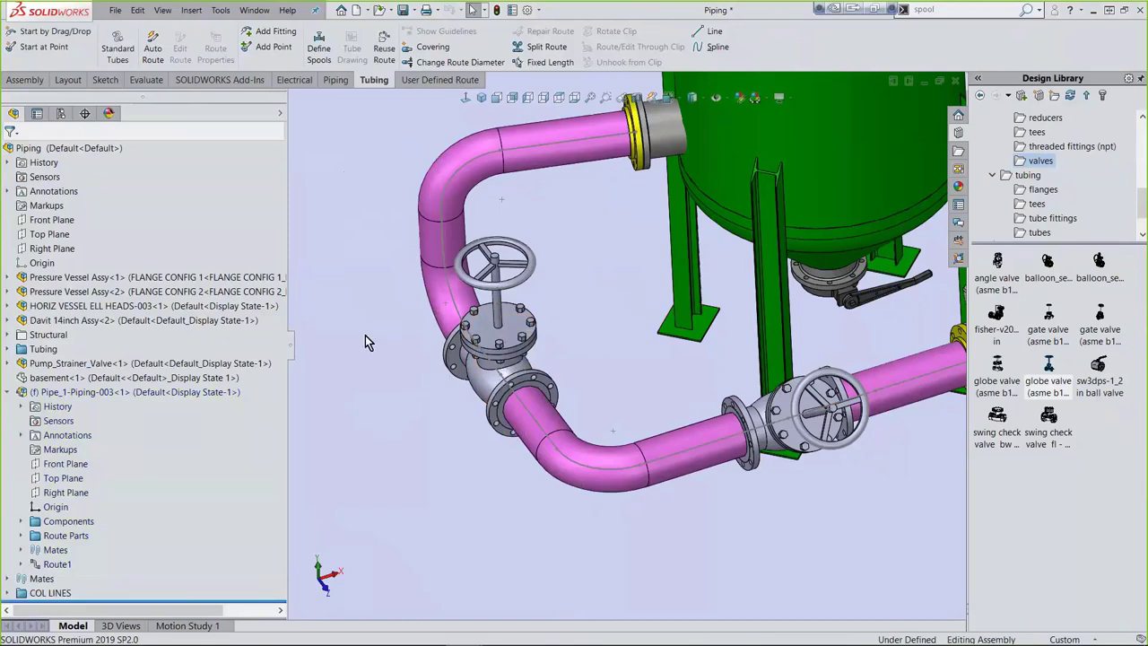
left_click(481, 100)
scroll(588, 408, "down", 2)
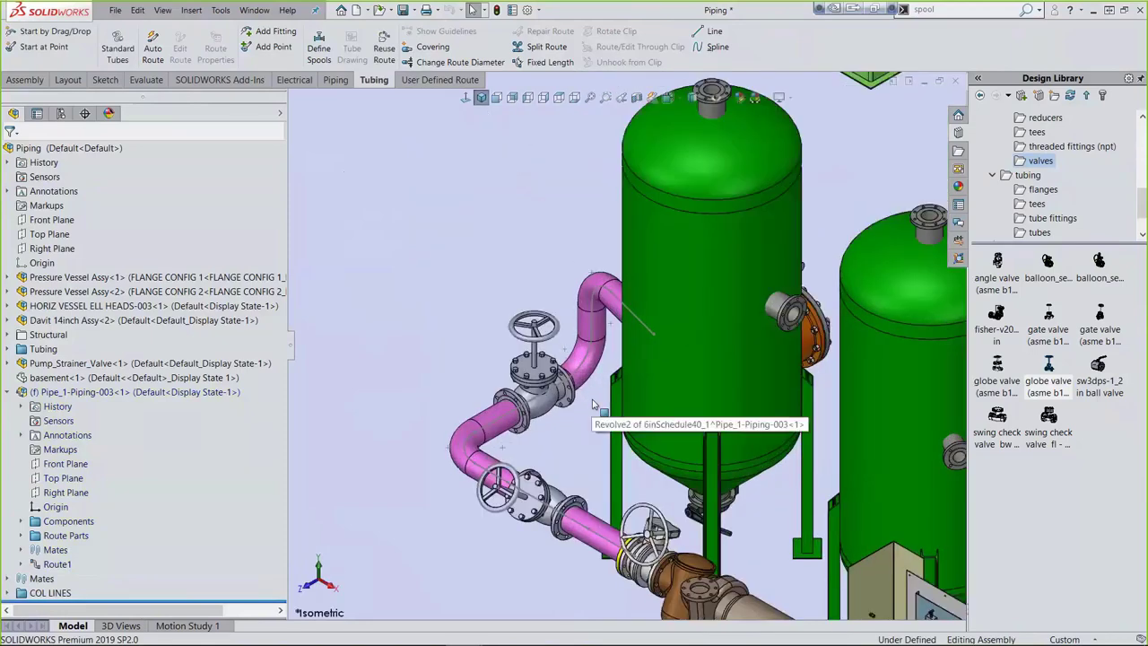
middle_click_drag(592, 405, 574, 359)
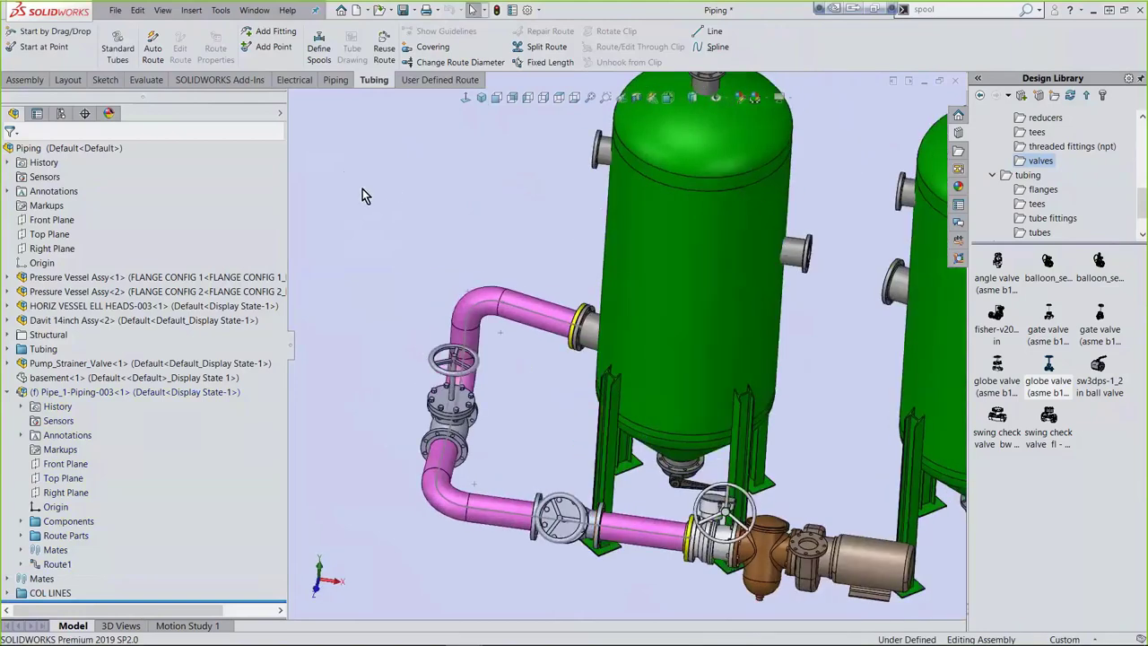
- Create a pipe drawing of the route with the b - landscape.slddrt sheet format, bom-all.sldbomtbt BOM template, auto balloons and route sketch, rebuilding the assembly
left_click(335, 80)
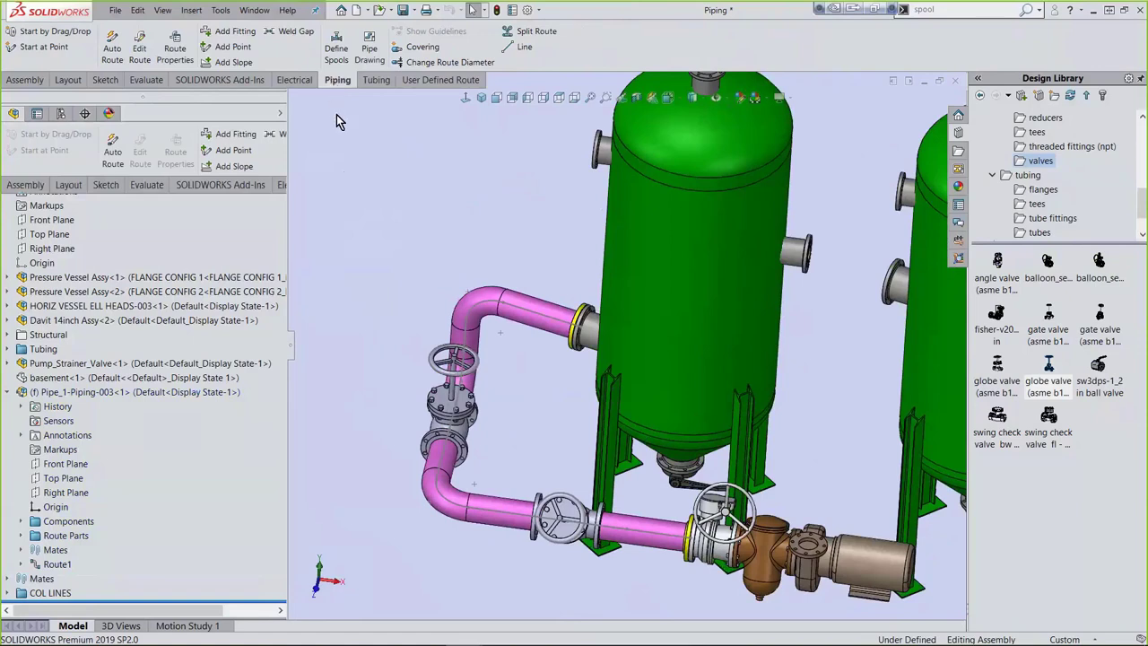
left_click(370, 52)
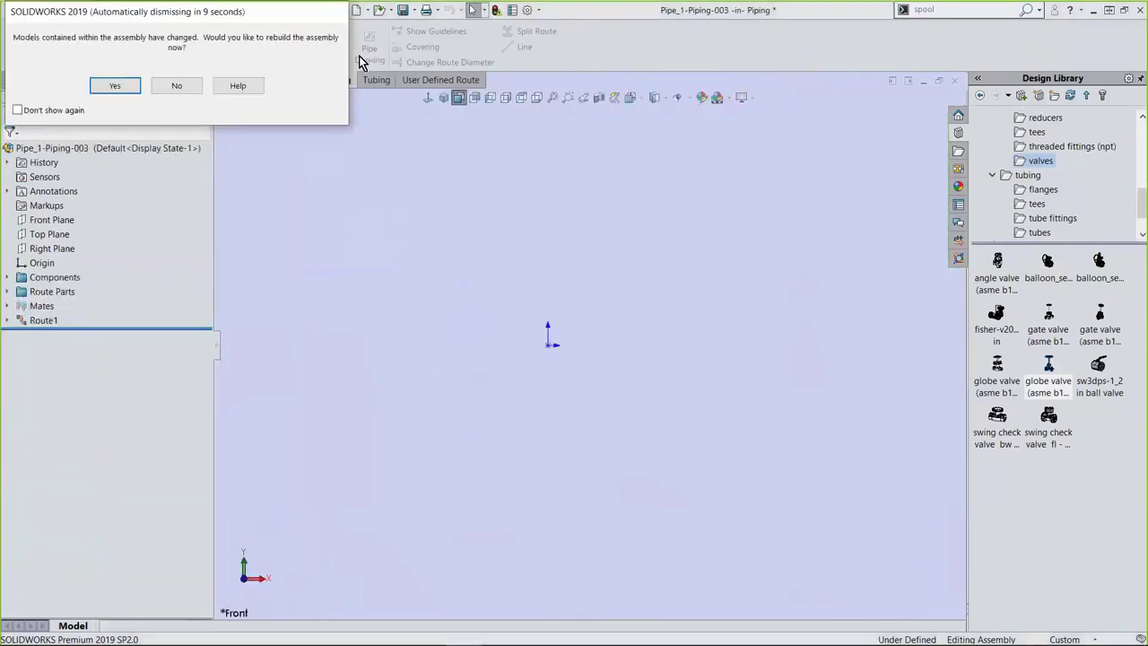
left_click(126, 87)
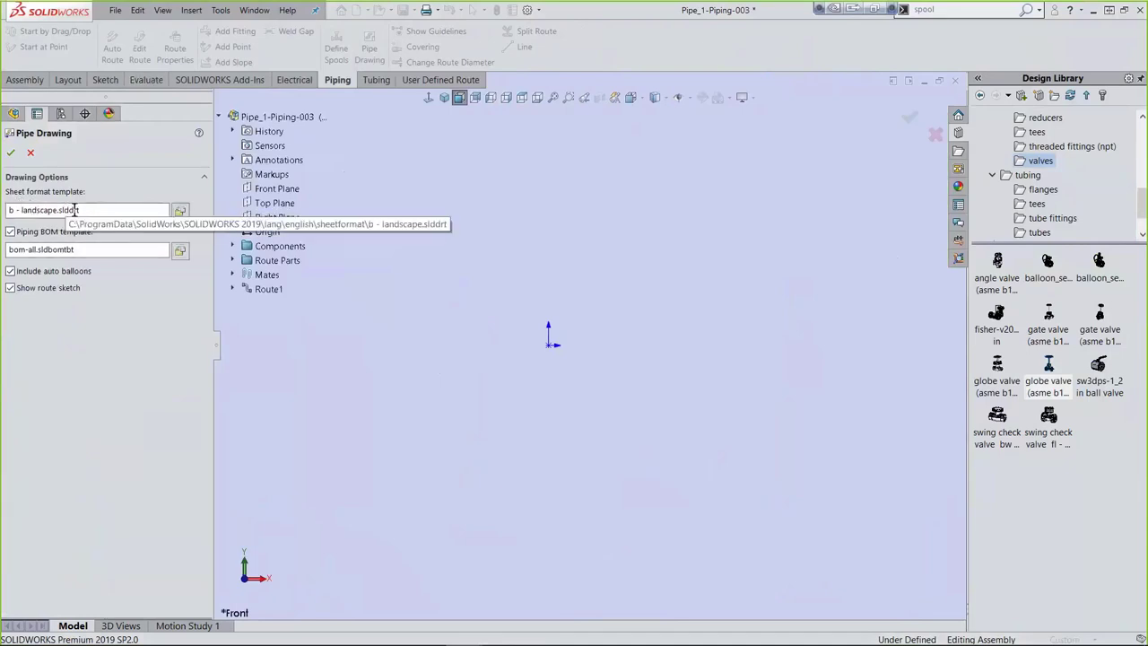
left_click(11, 288)
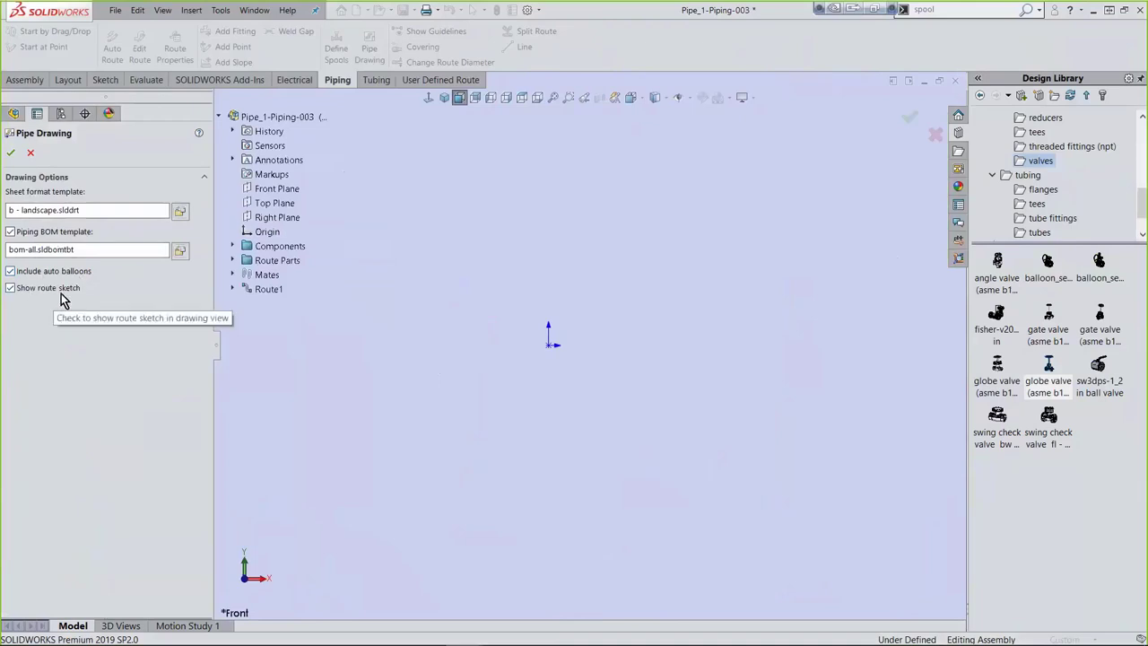
left_click(11, 155)
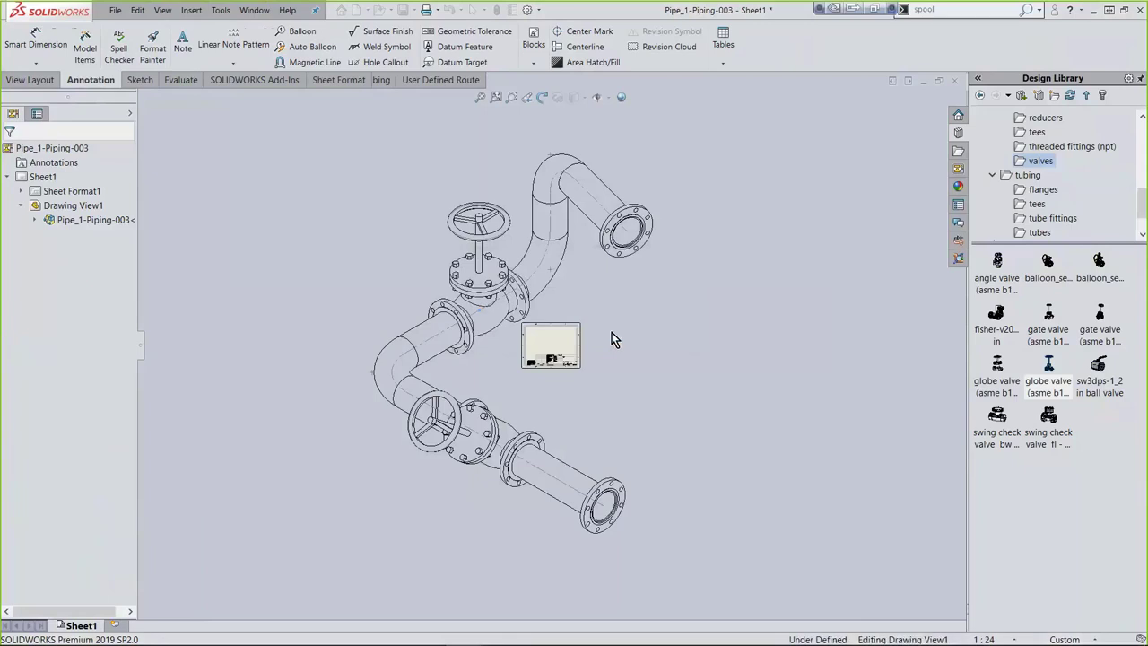
left_click(612, 332)
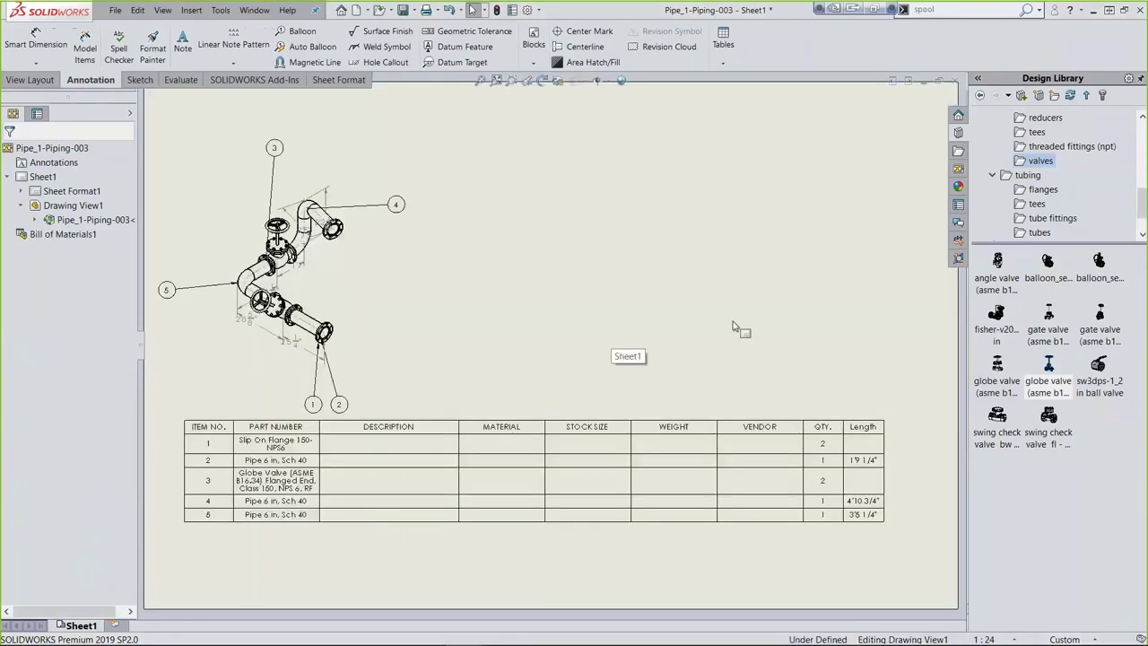
- Reload the sheet format and turn on its display in the properties of Sheet1
key("f")
right_click(536, 314)
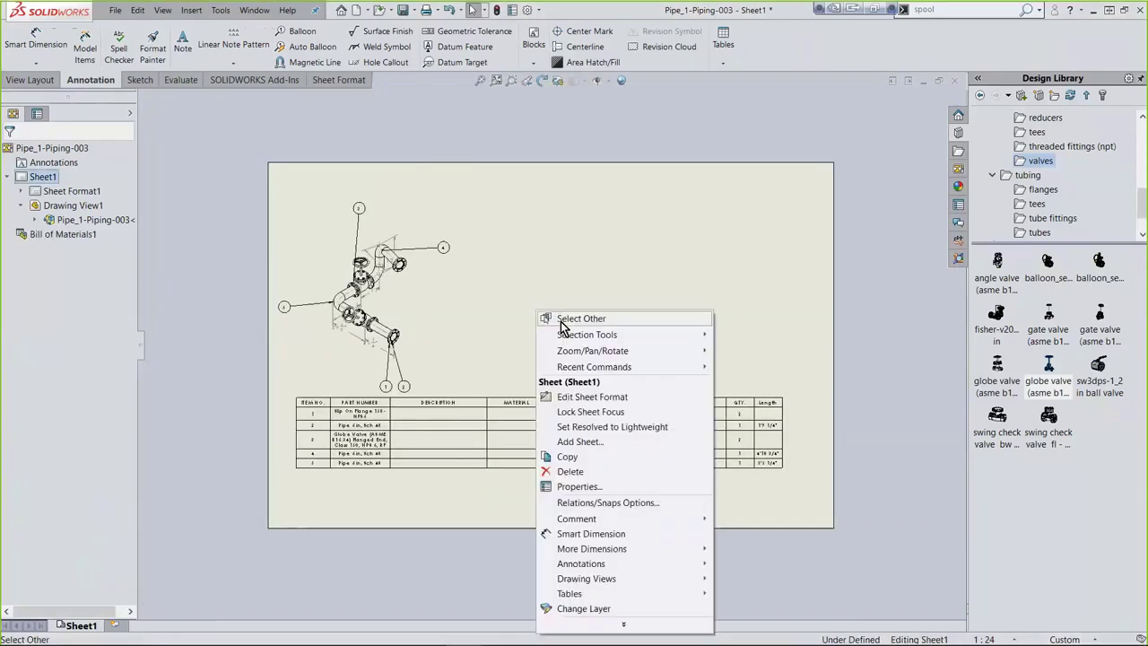
left_click(569, 488)
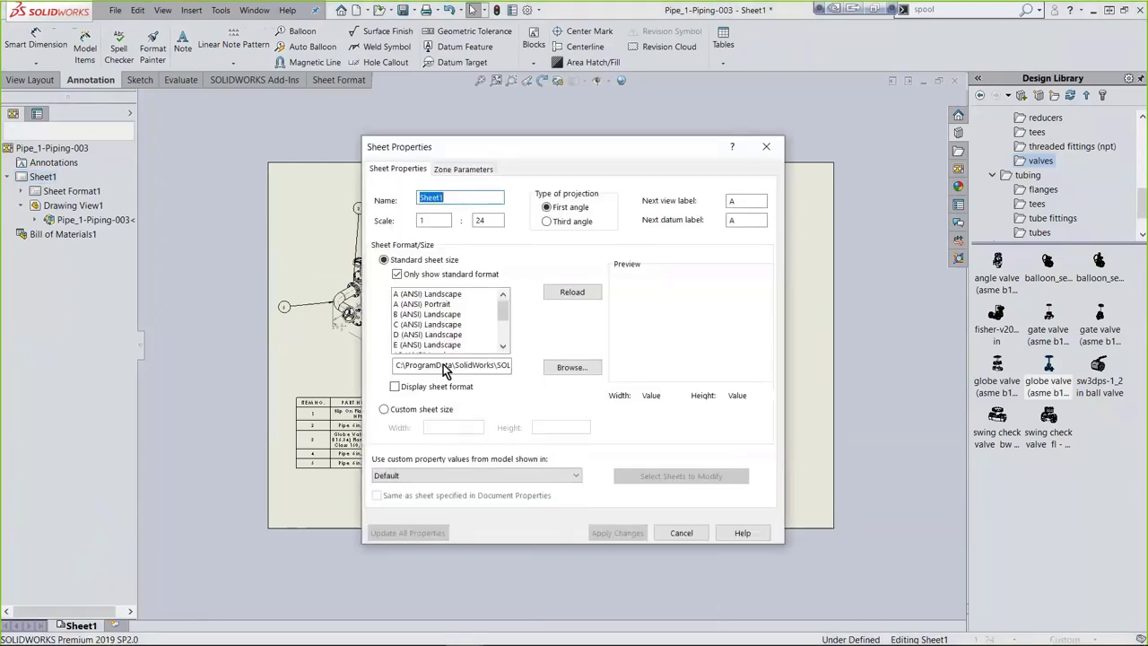
left_click(397, 387)
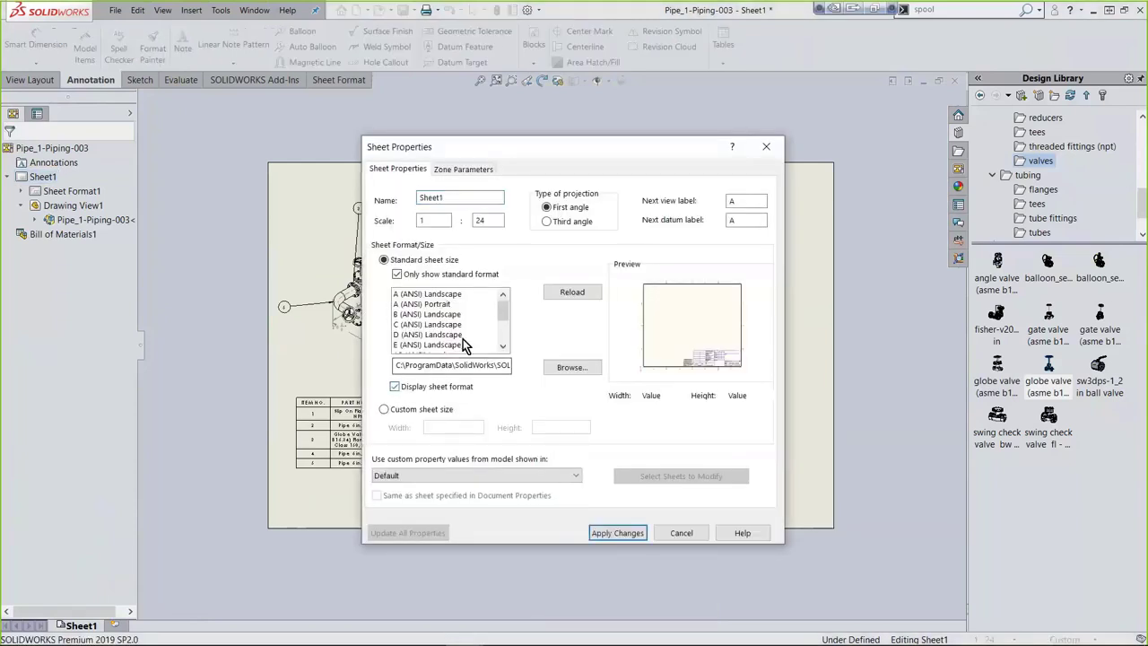
left_click(571, 292)
left_click(606, 533)
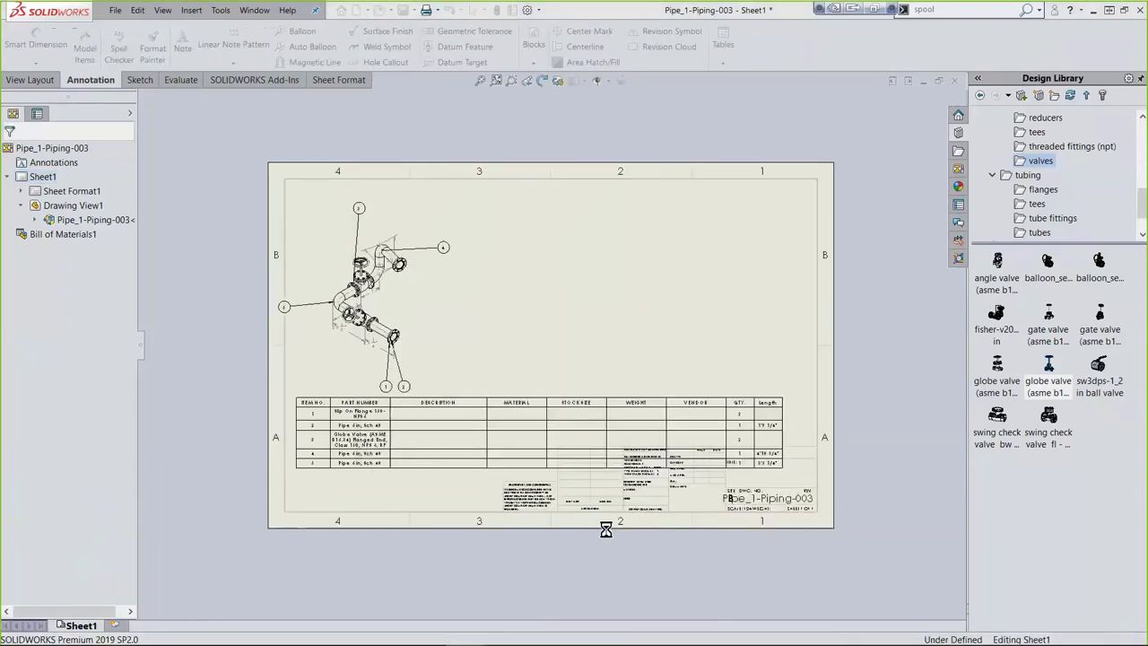
- Move the bill of materials to the sheet's upper-left corner and the isometric pipe view into the free area below it
scroll(359, 412, "up", 1)
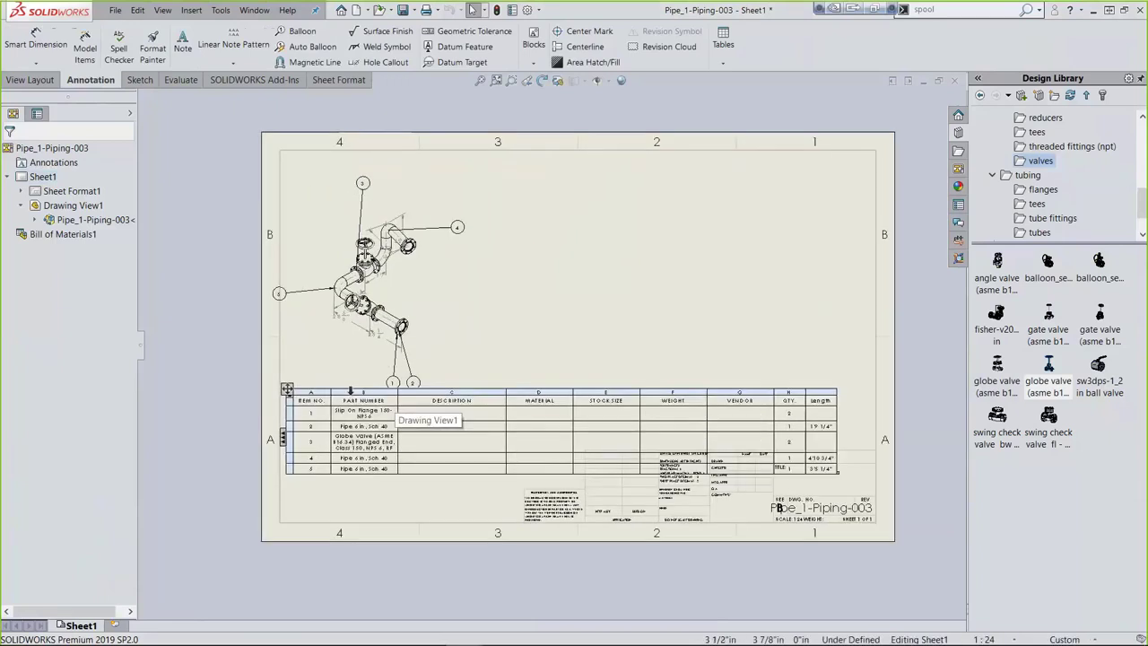
left_click_drag(290, 391, 392, 268)
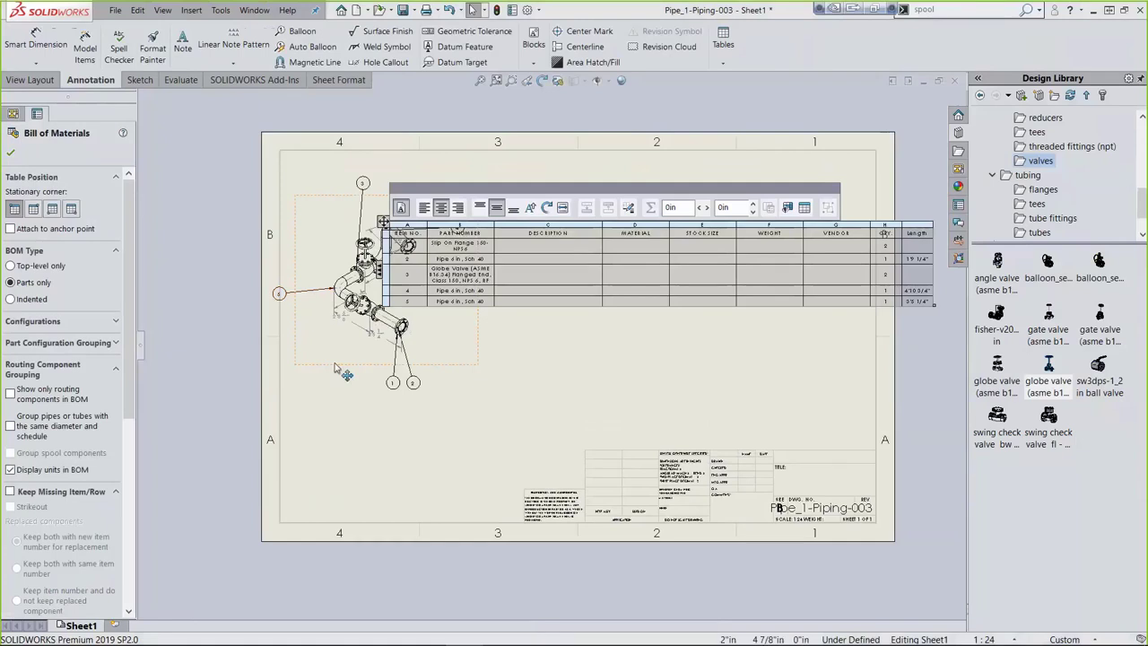
left_click_drag(337, 372, 373, 498)
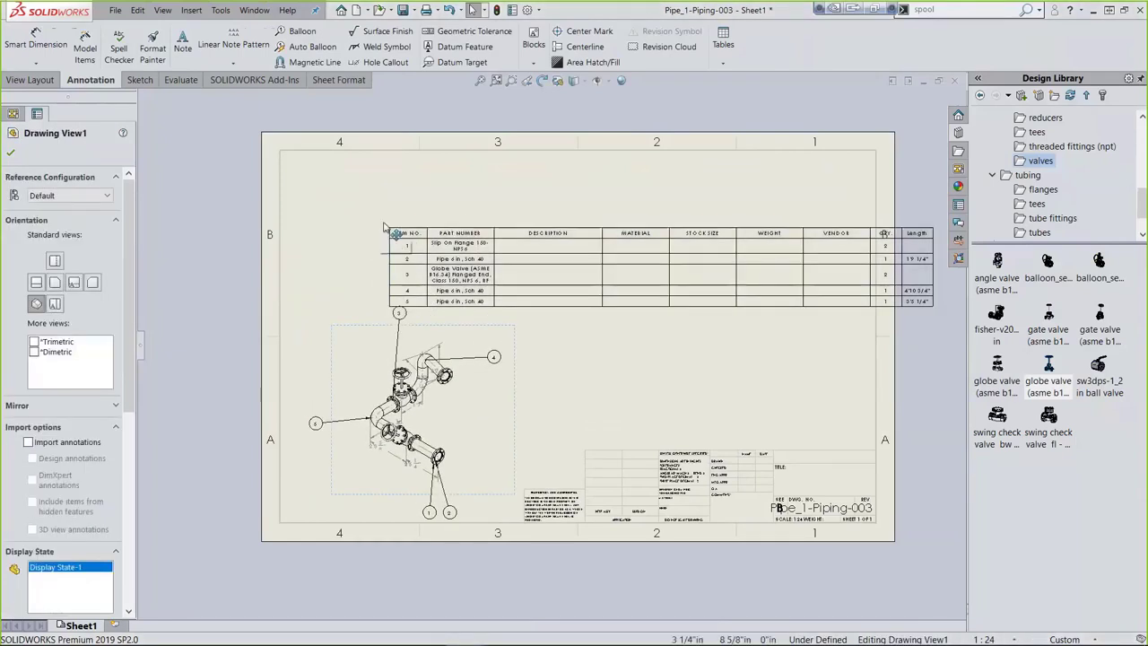
left_click_drag(383, 221, 274, 145)
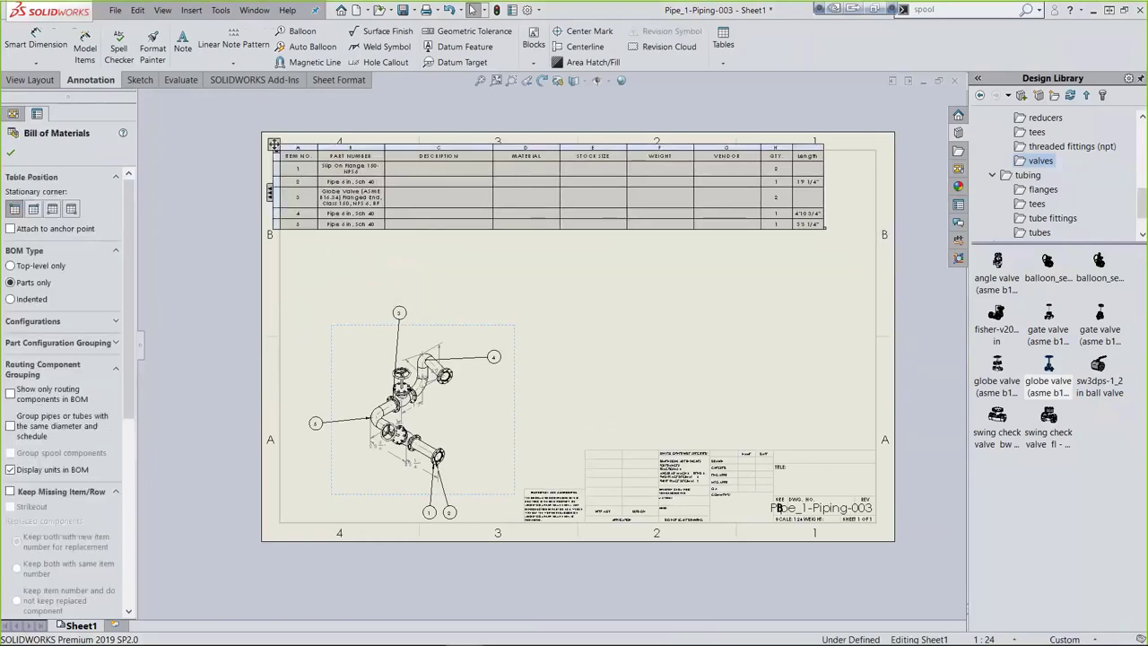
- Change the bill of materials' Description column to the Component Type custom property
scroll(374, 123, "up", 2)
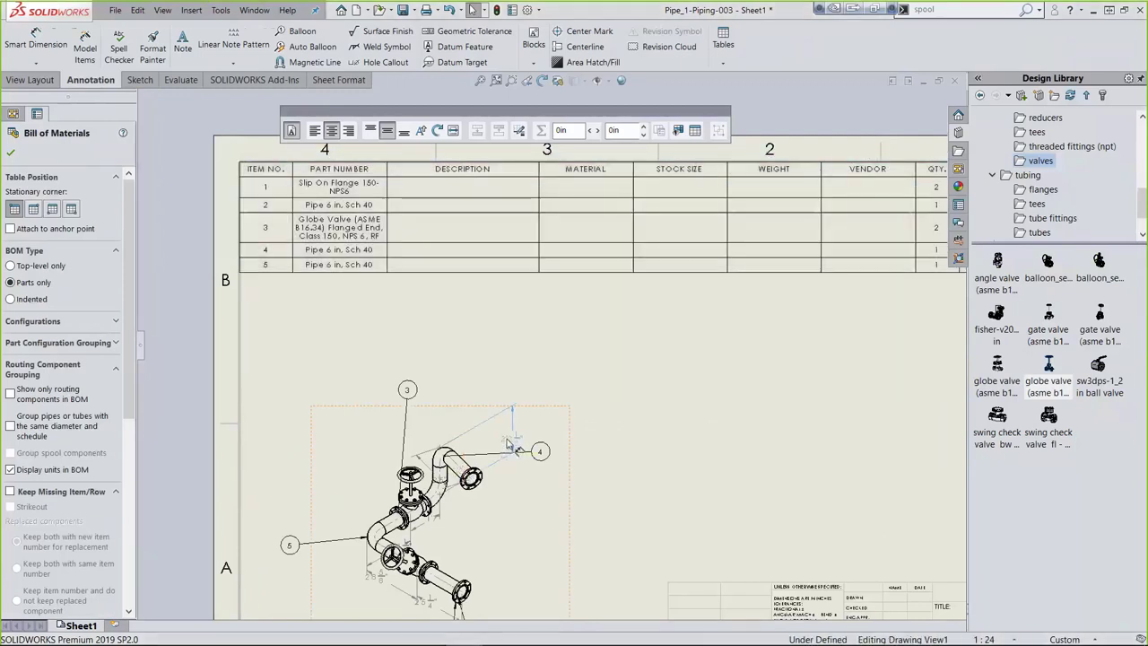
left_click(509, 443)
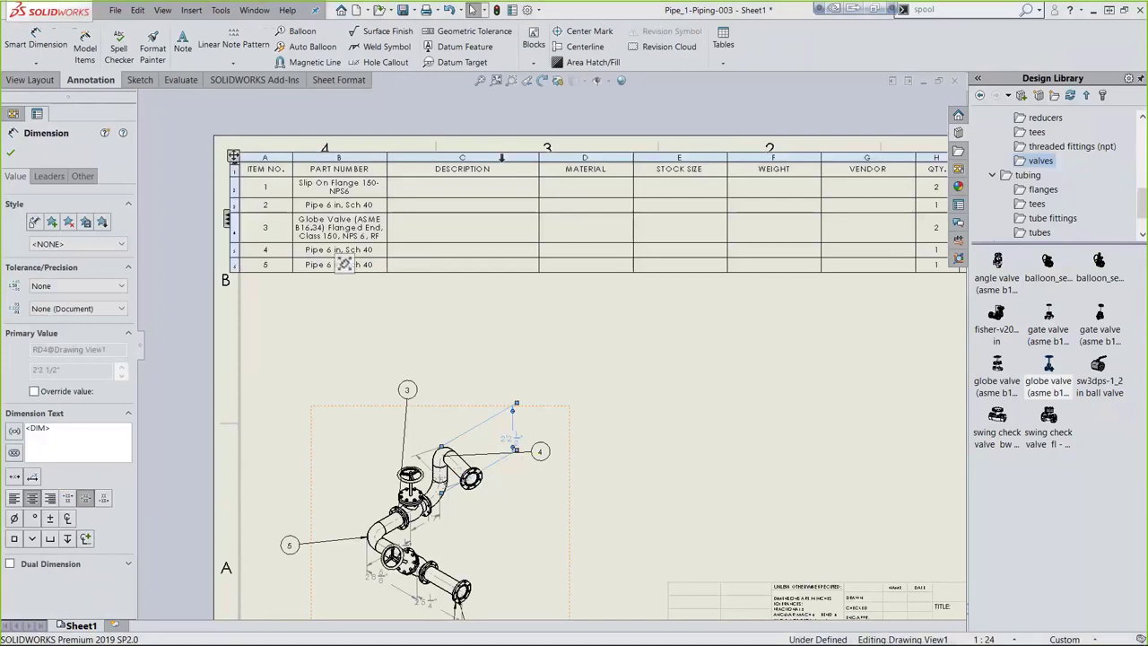
left_click(502, 157)
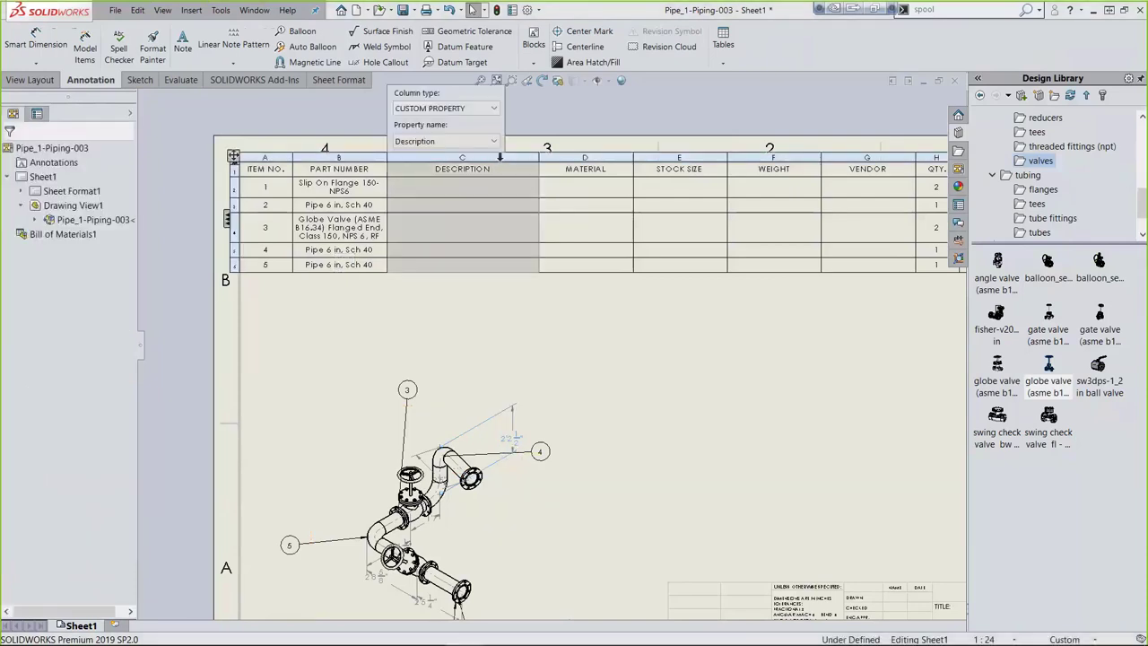
left_click(493, 141)
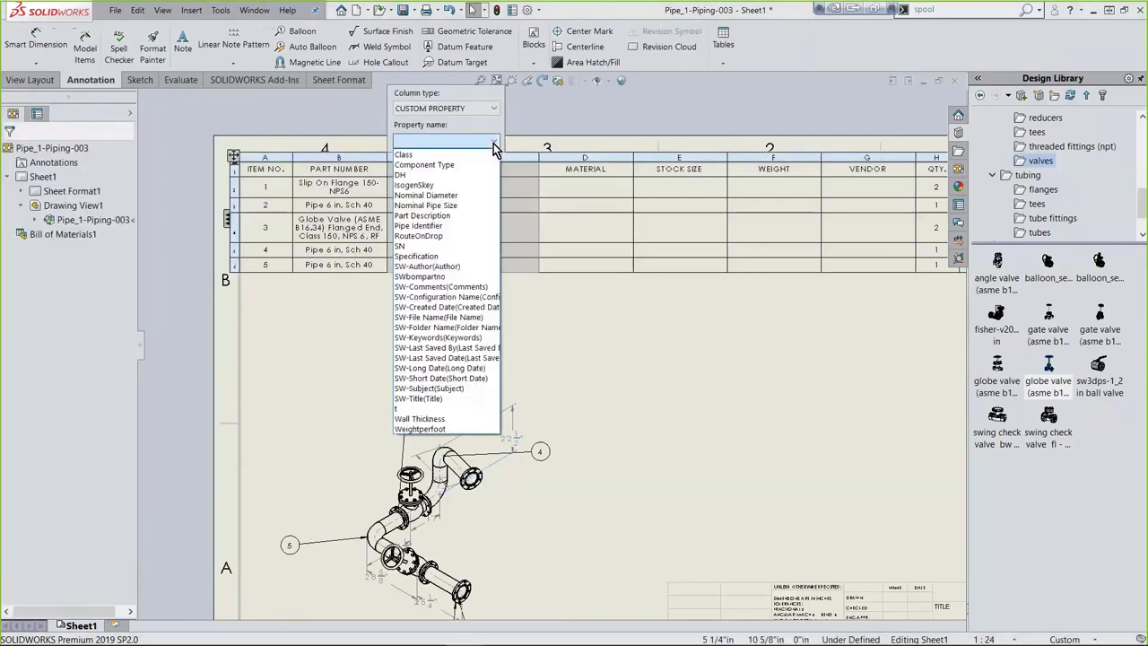
left_click(441, 166)
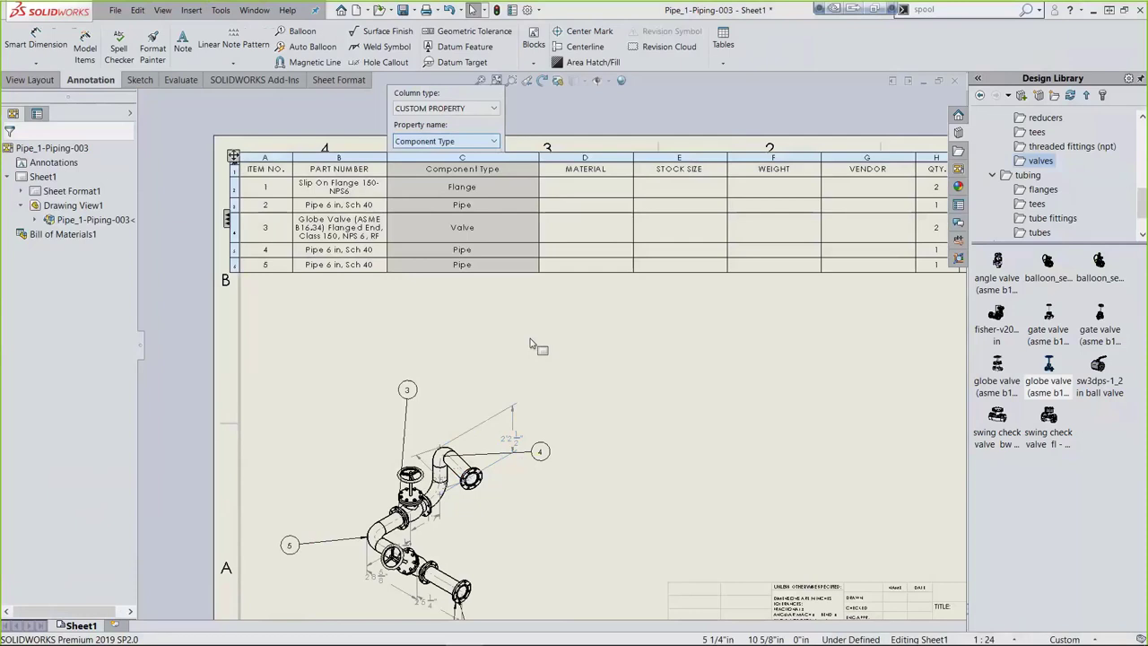
- Change the Material column to the Nominal Diameter property and the Stock Size column to Pipe Identifier
left_click(610, 158)
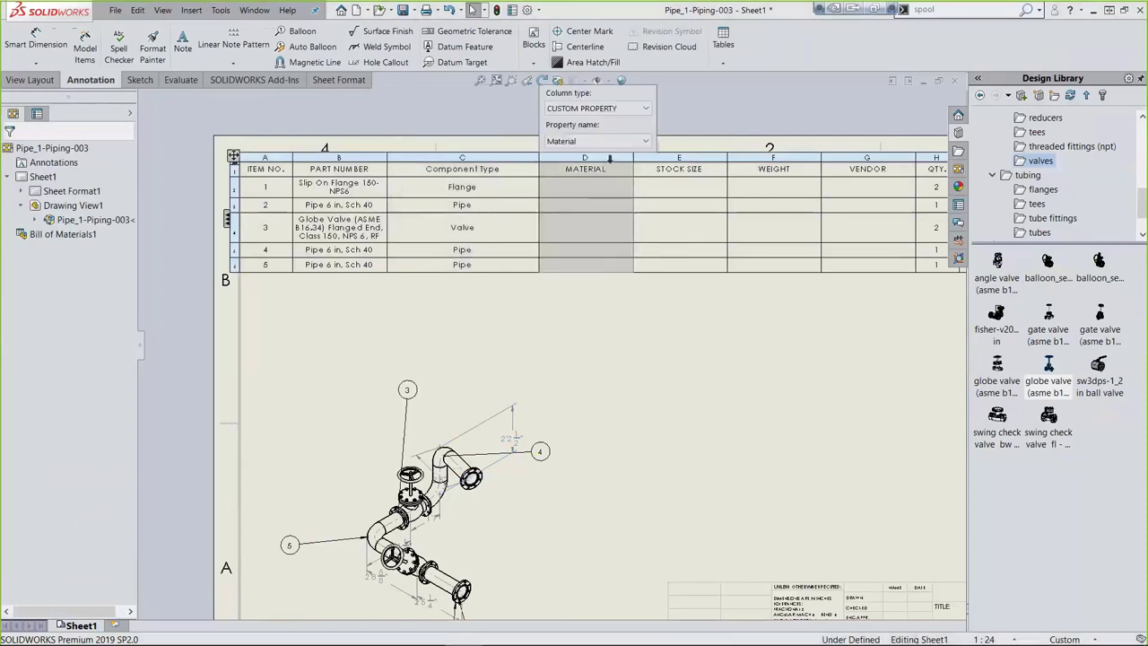
left_click(644, 144)
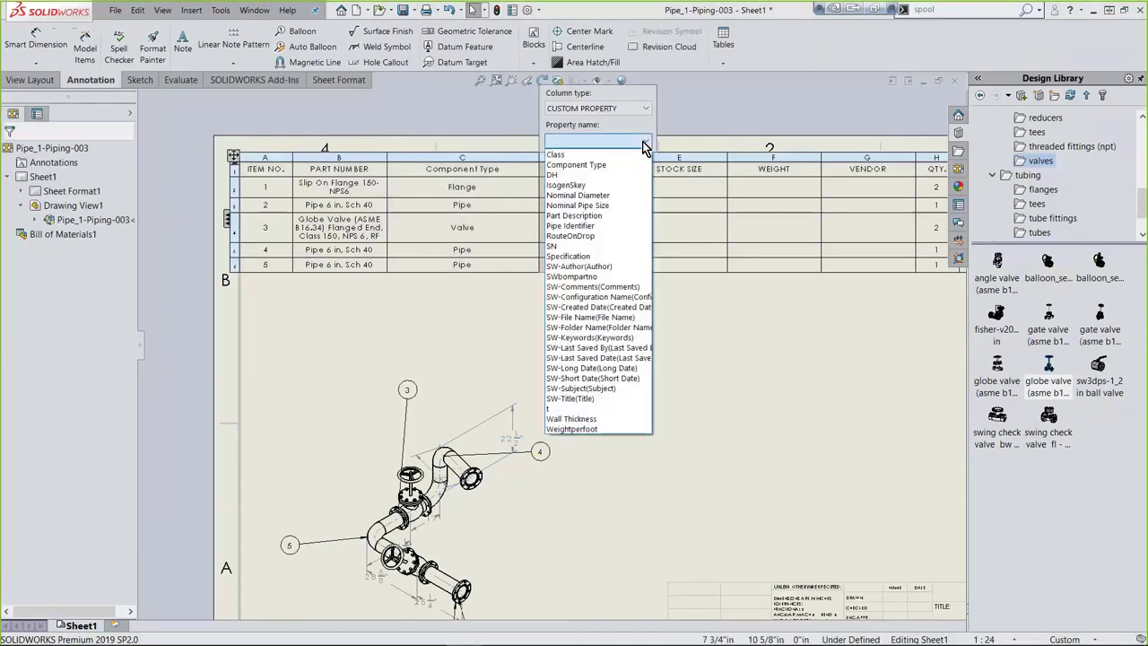
left_click(577, 195)
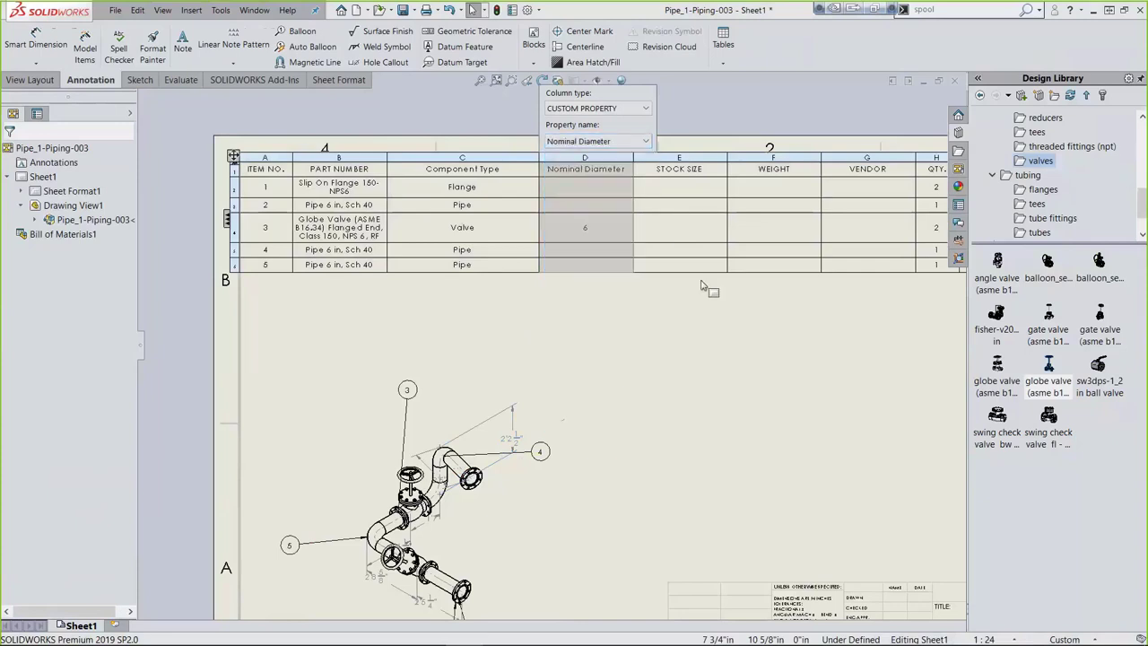
left_click(699, 158)
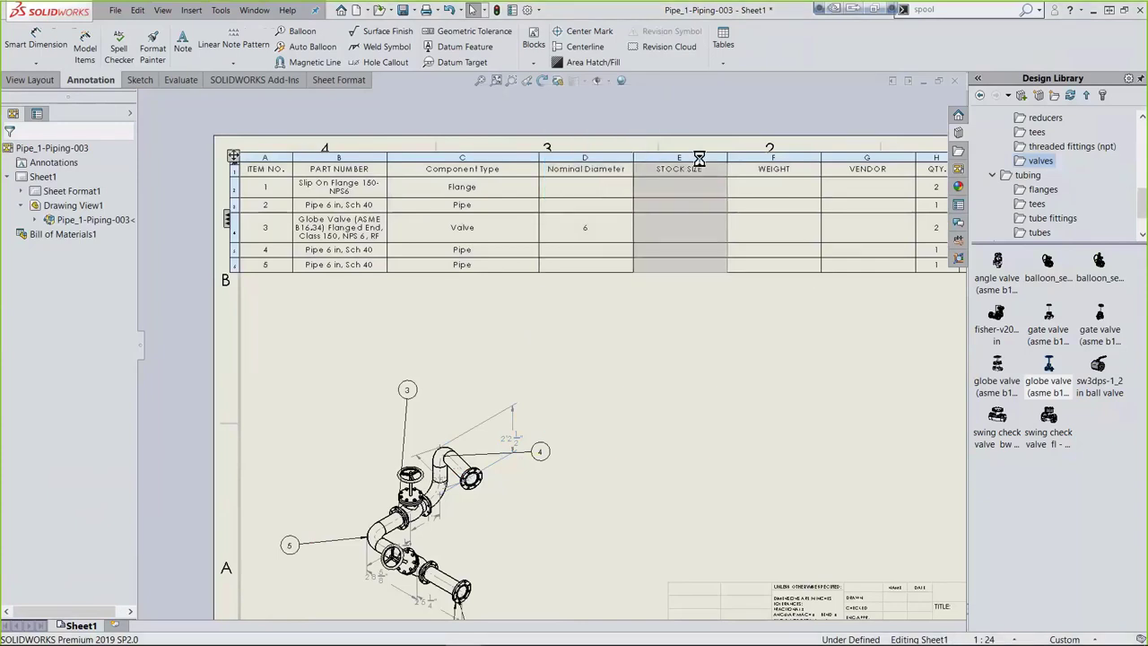
left_click(731, 145)
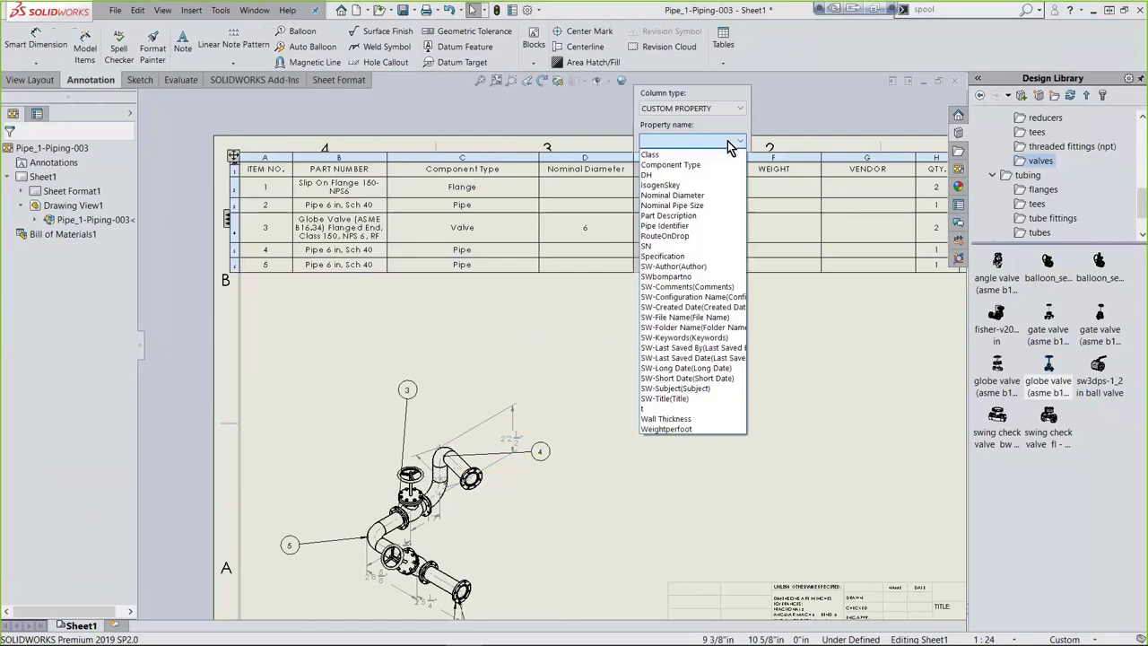
left_click(677, 225)
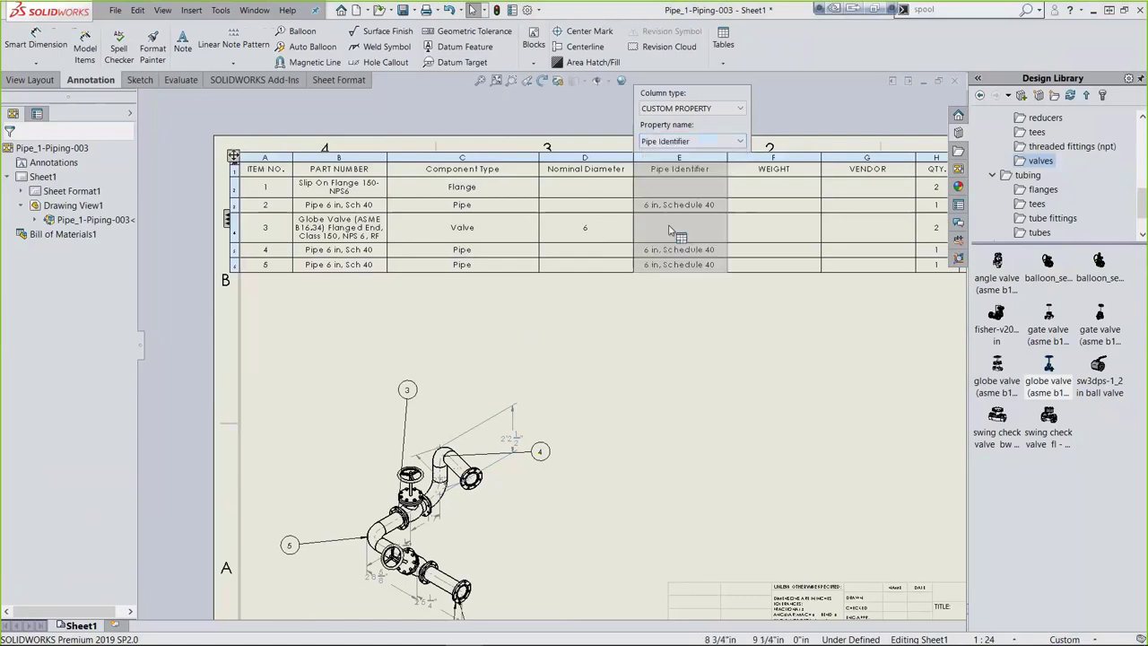
- Narrow the whole bill of materials table so that its columns take up less of the sheet's width
scroll(691, 291, "up", 2)
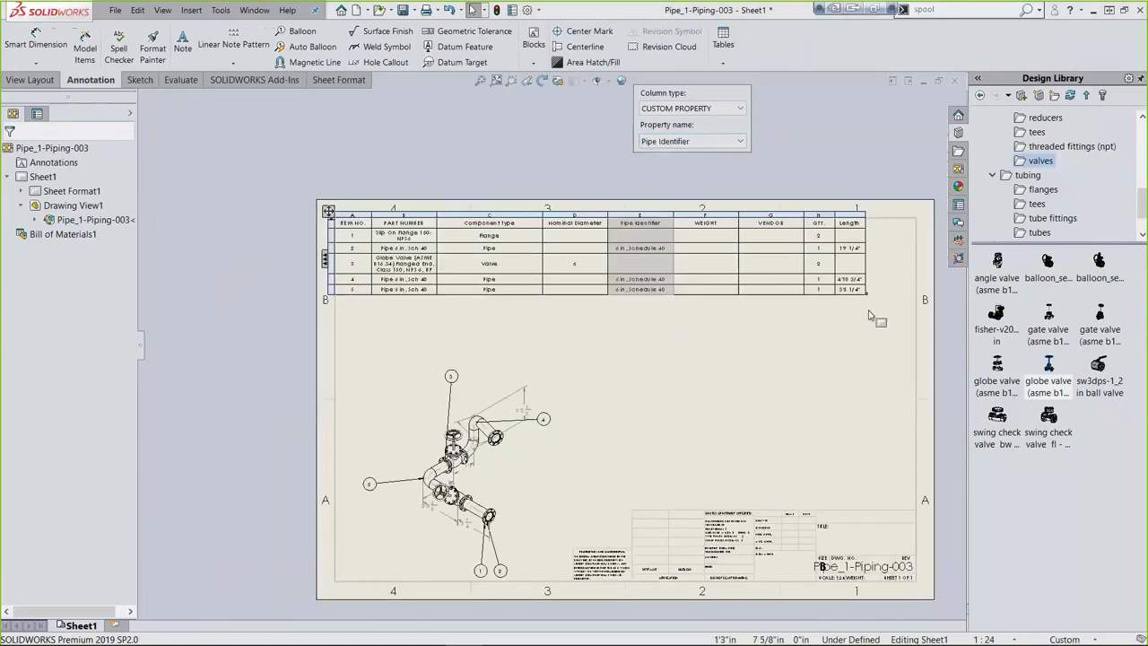
left_click_drag(867, 296, 761, 294)
left_click(761, 295)
scroll(761, 294, "down", 1)
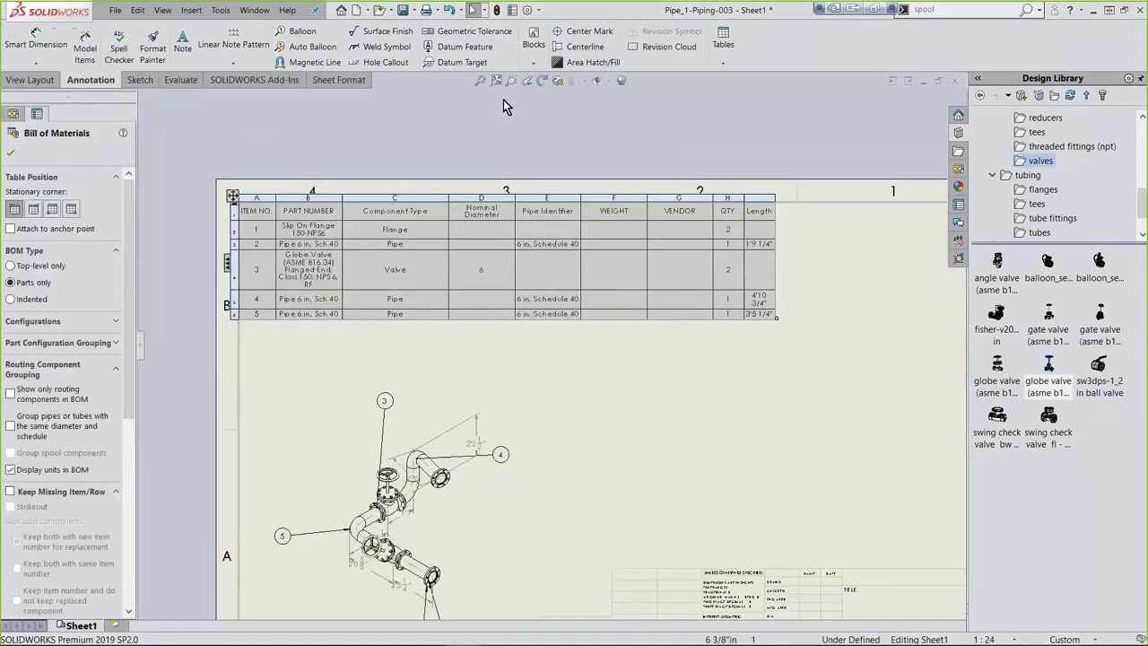
left_click(484, 80)
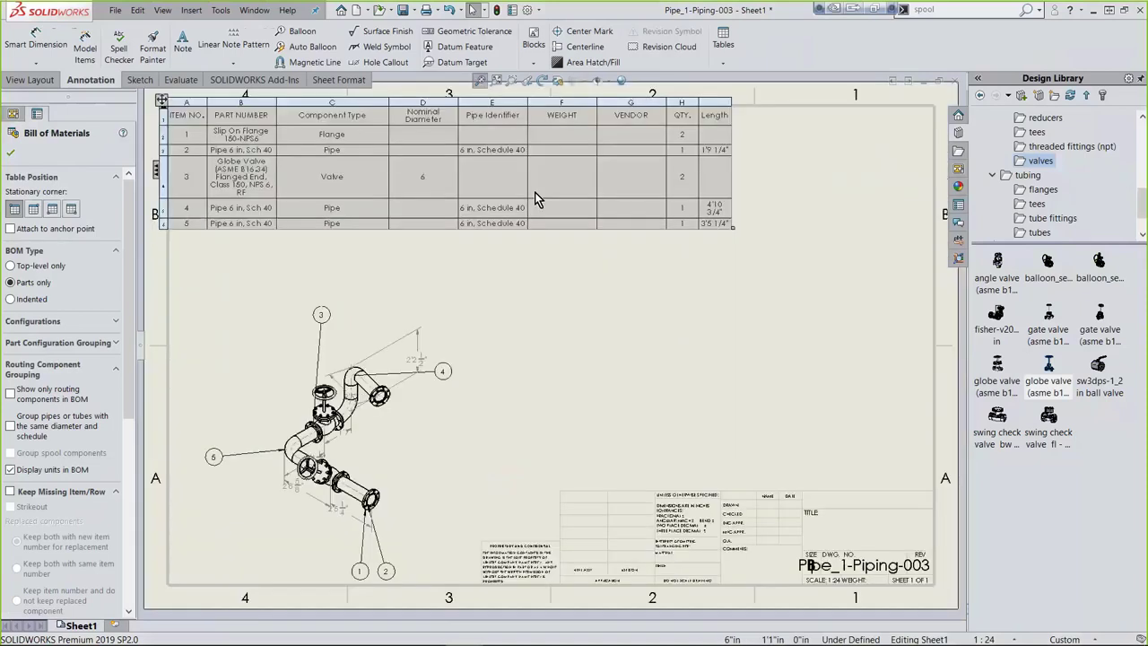
- Add a second sheet to the drawing and load the views of Pipe_1-Piping-003 for placement
left_click(114, 625)
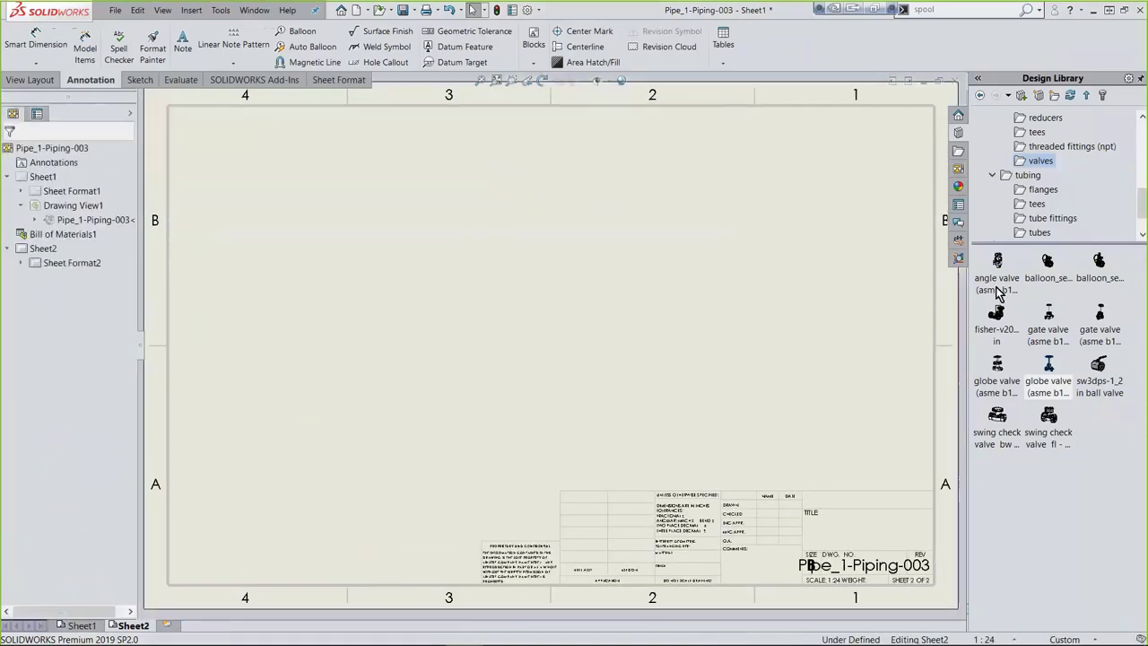
left_click(958, 169)
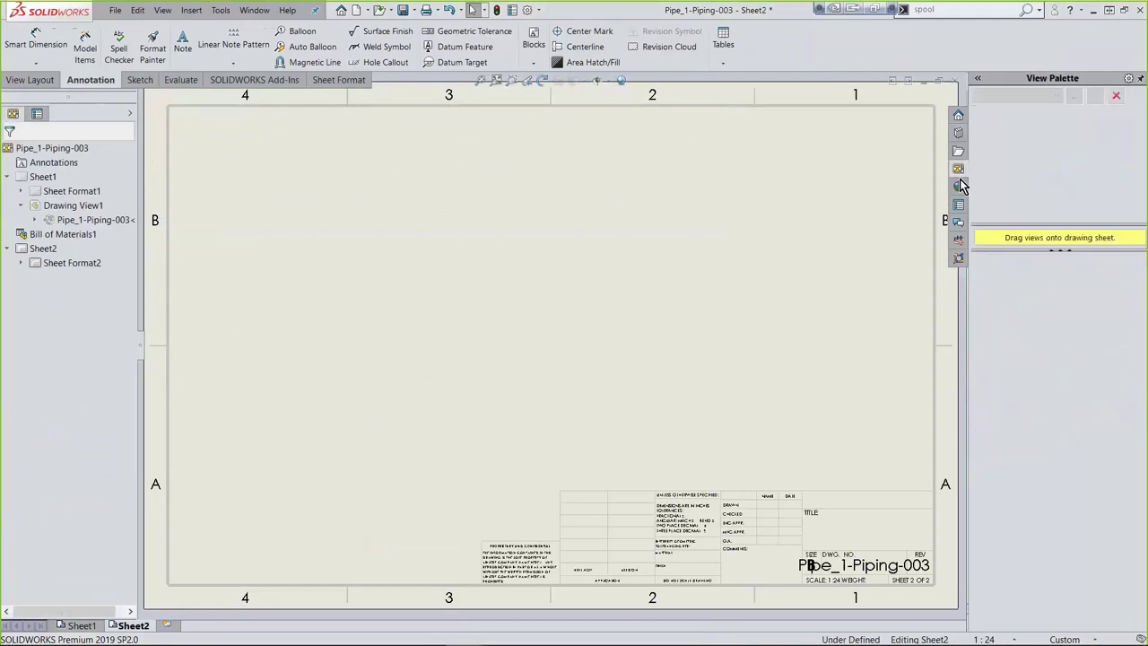
left_click(1057, 95)
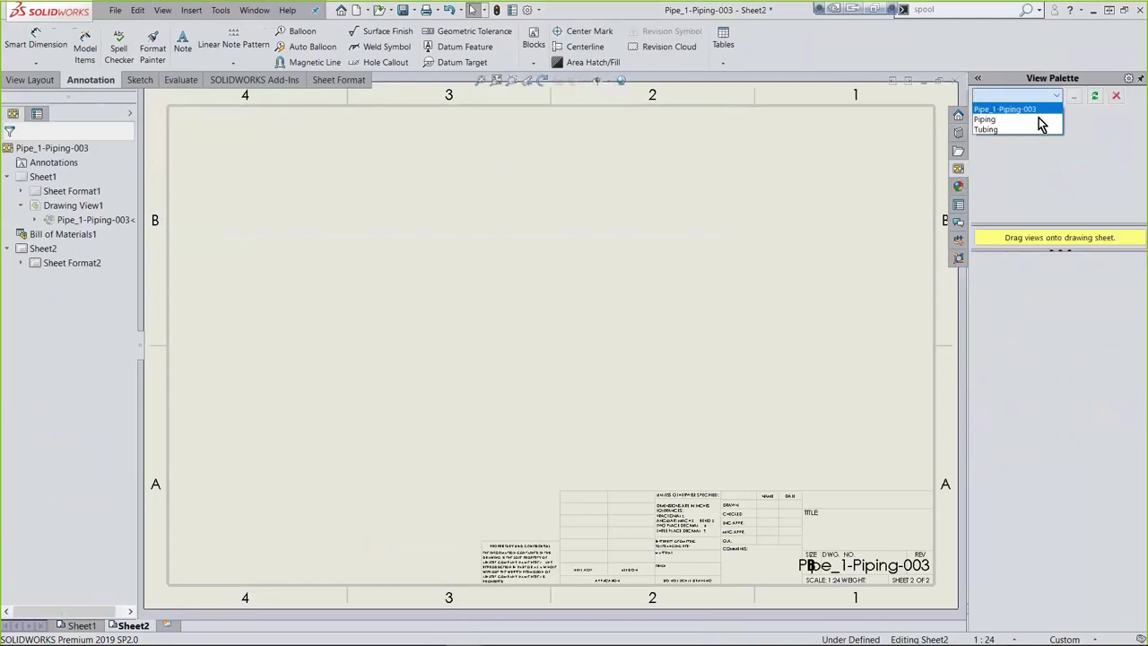
left_click(989, 110)
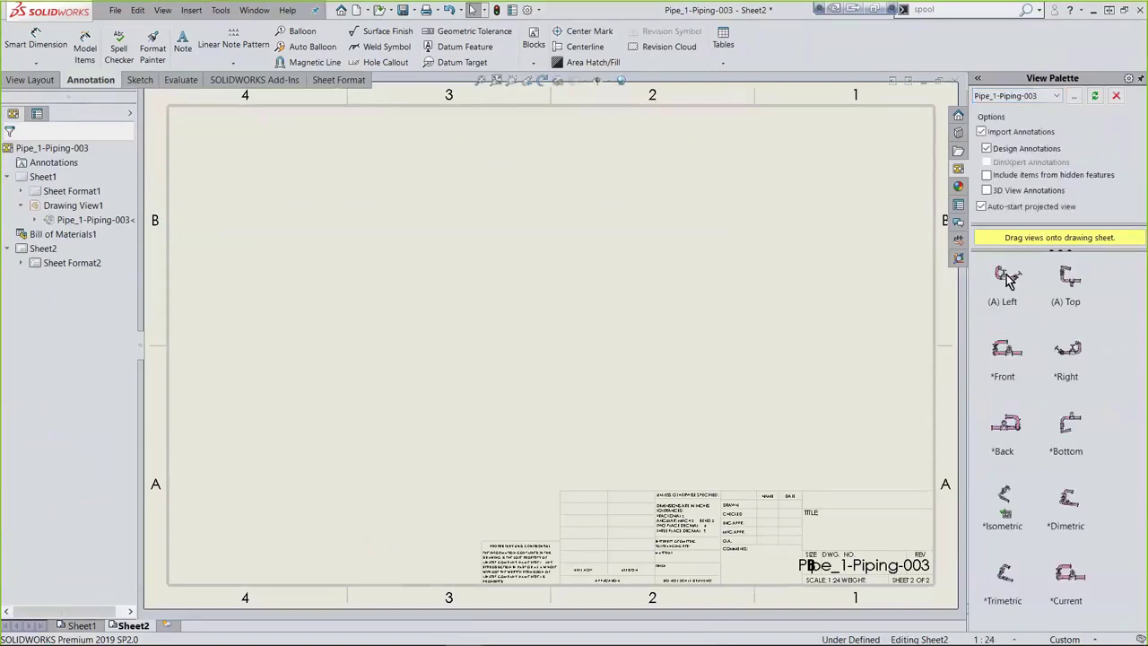
- Place the pipe route's front view on the second sheet with a projected side view to its right
mouse_move(1005, 368)
left_mouse_down()
mouse_move(864, 383)
mouse_move(449, 375)
left_mouse_up()
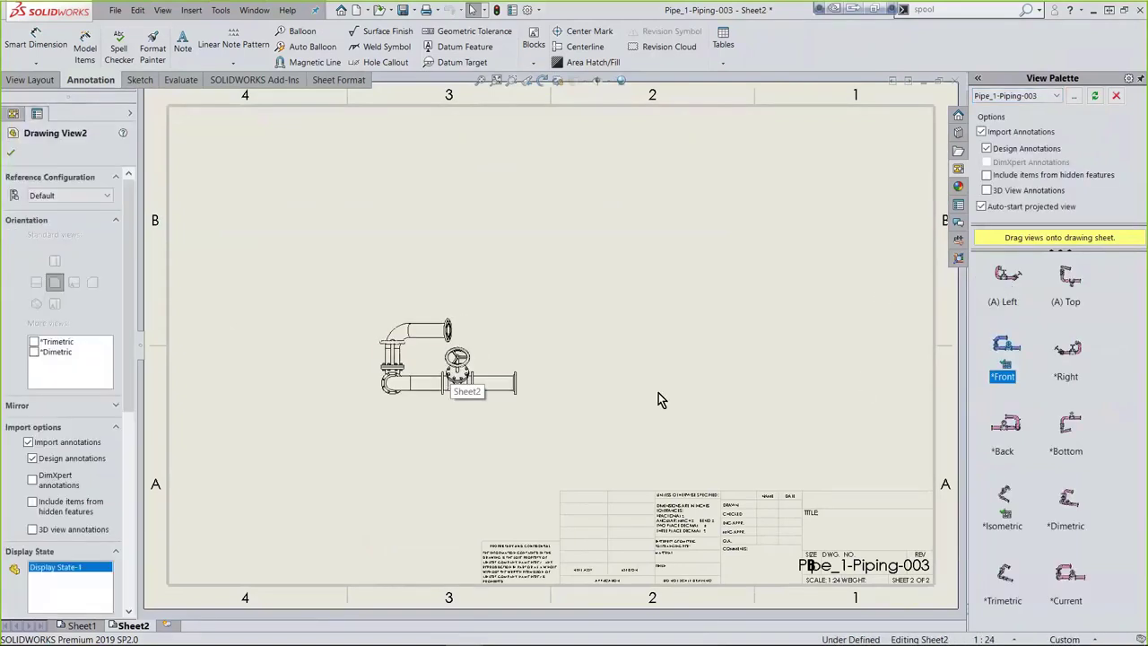
left_click(716, 371)
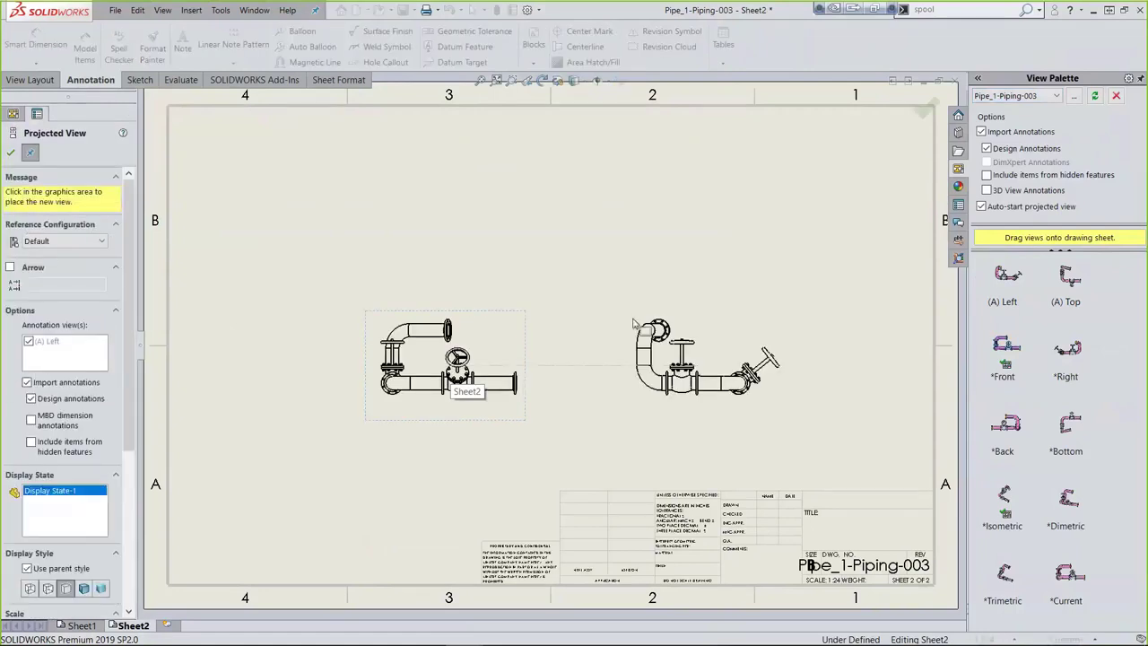
left_click(10, 152)
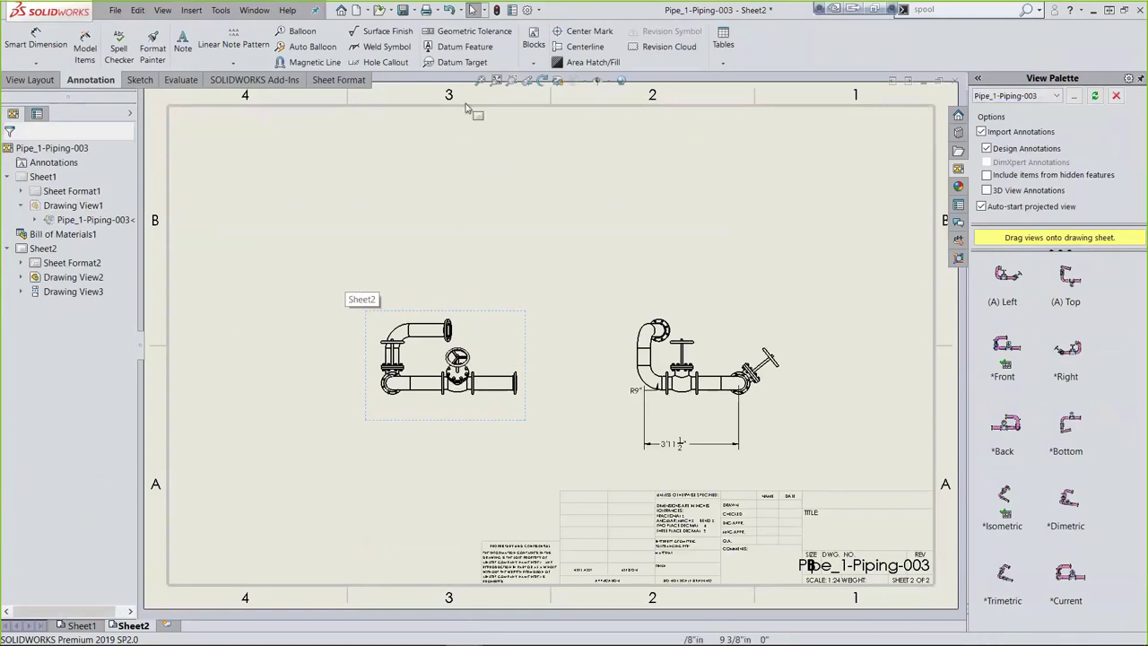
- Automatically insert centerlines for the entire front and projected side views on the second sheet
left_click(579, 47)
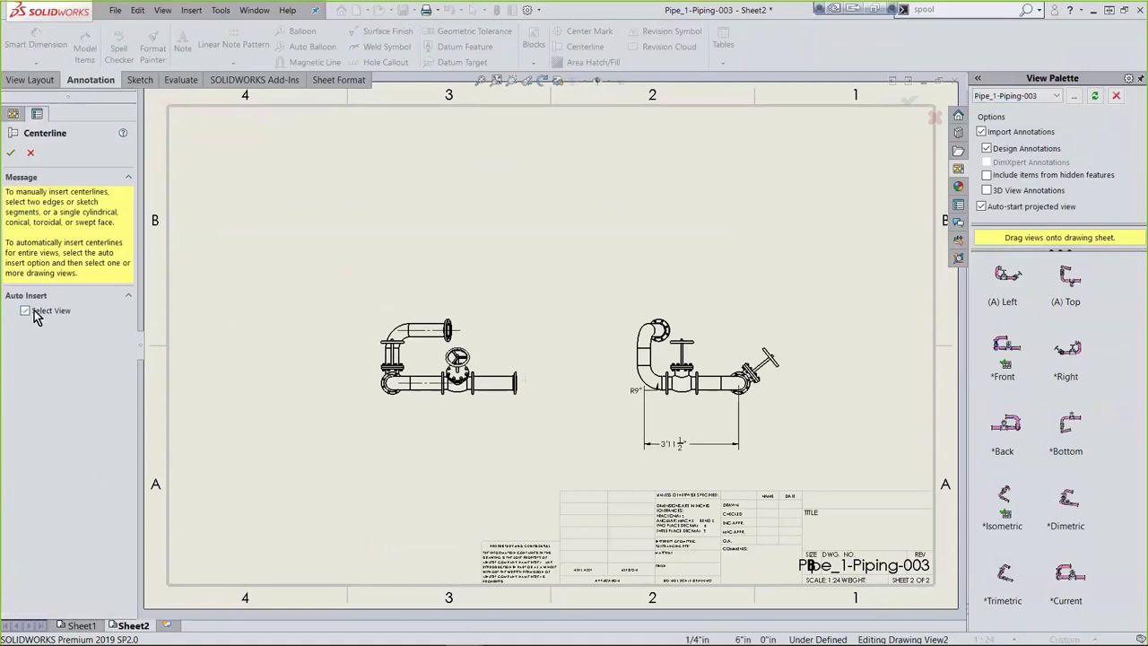
left_click(605, 349)
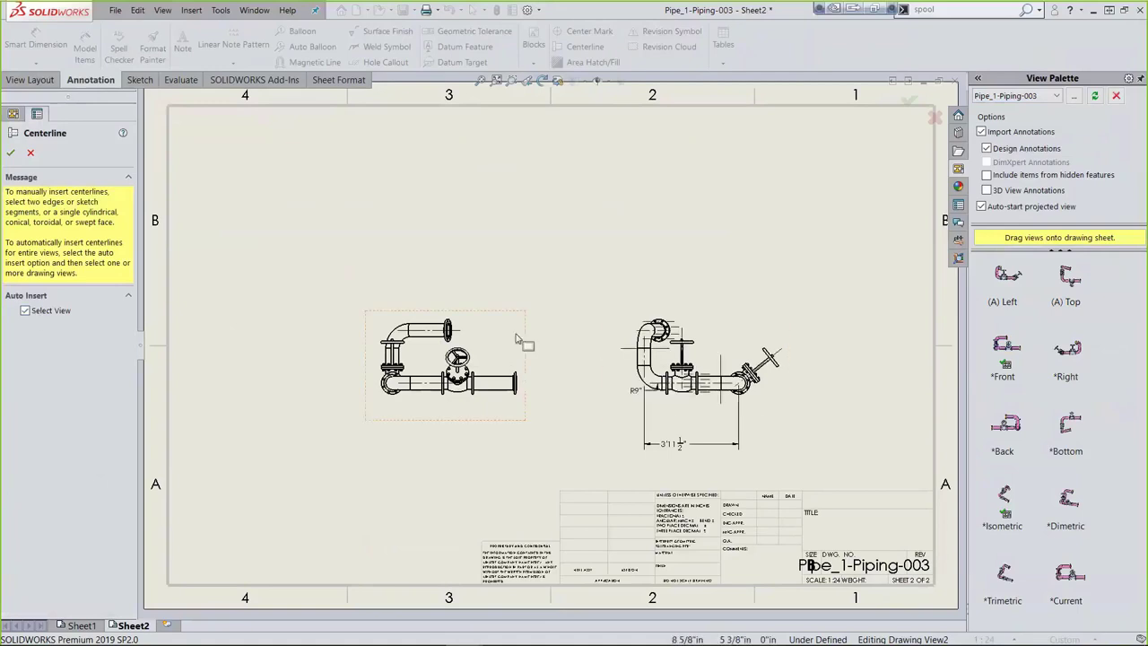
left_click(10, 155)
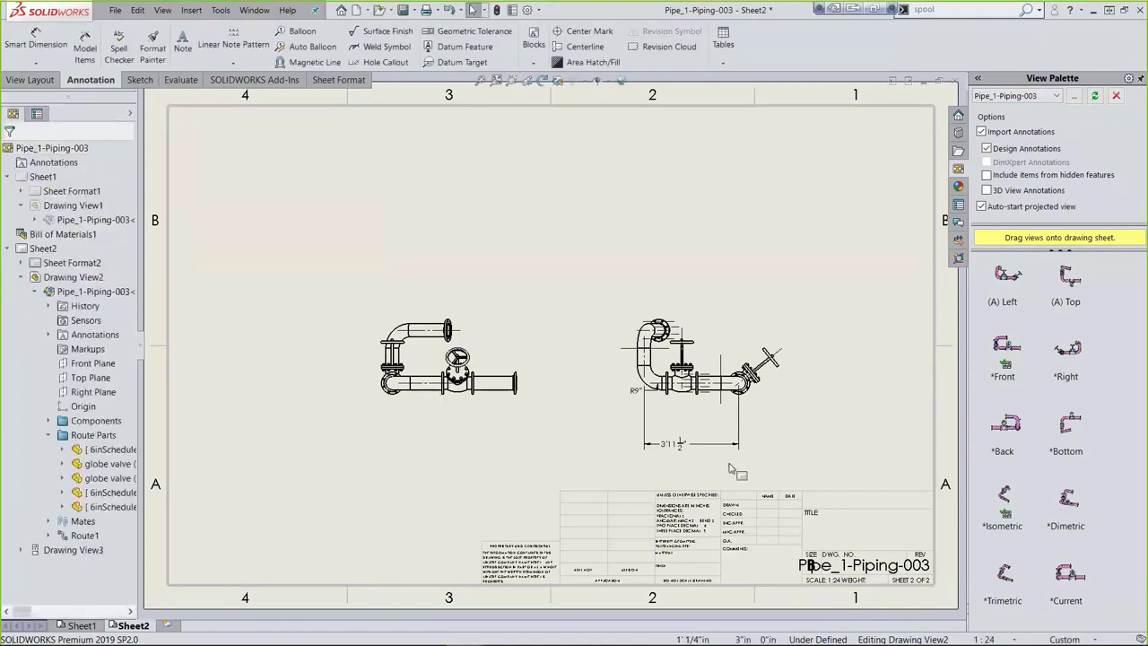
- Return to Sheet1 and move the isometric pipe view up and right, closer beneath the bill of materials
left_click(81, 626)
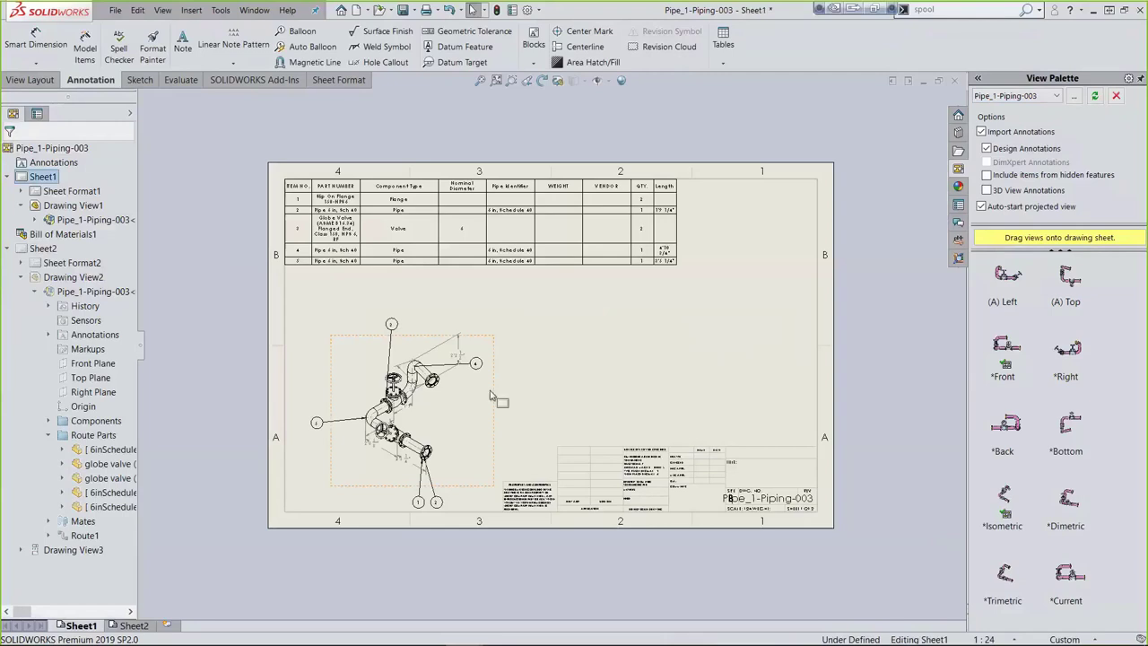
left_click_drag(490, 396, 576, 353)
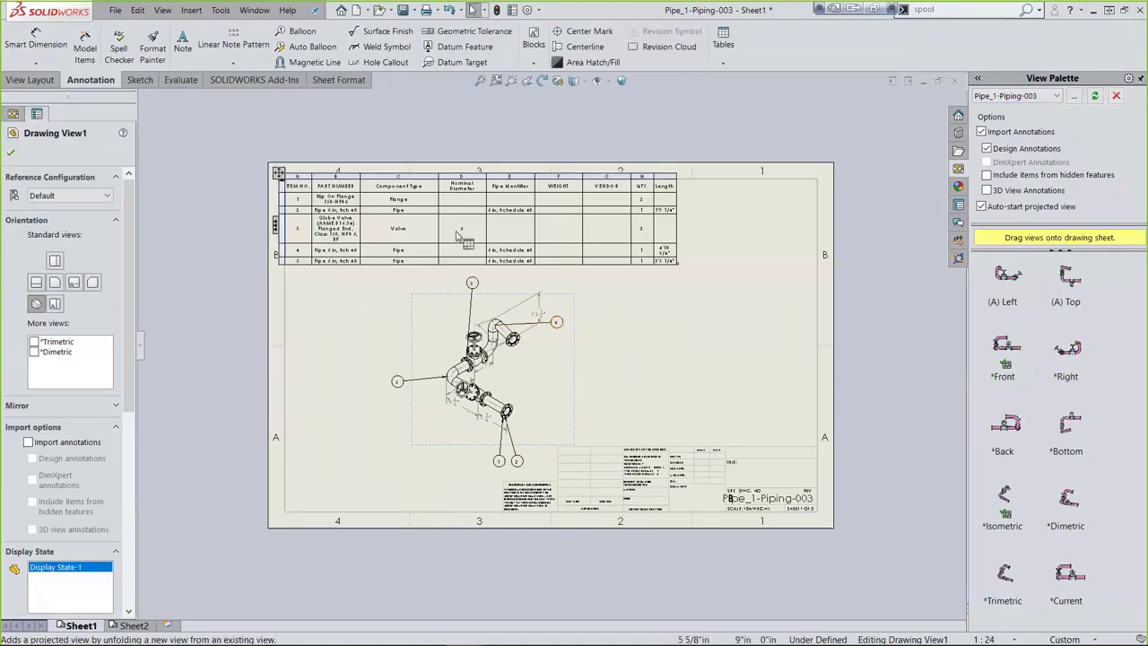
key("alt+Tab")
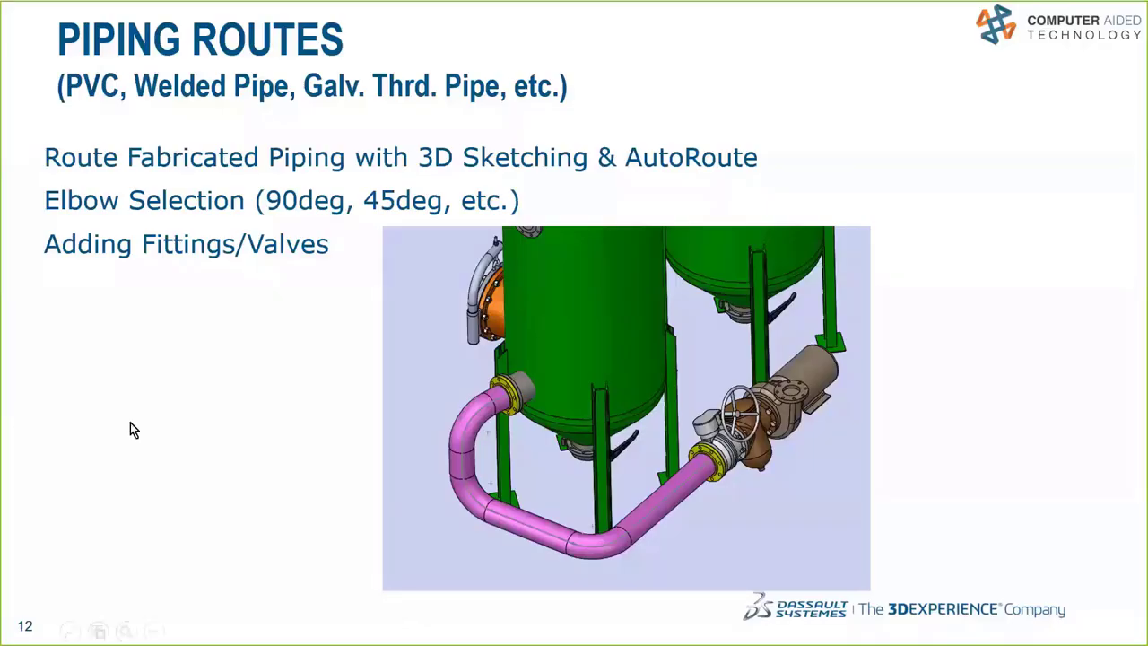
left_click(180, 424)
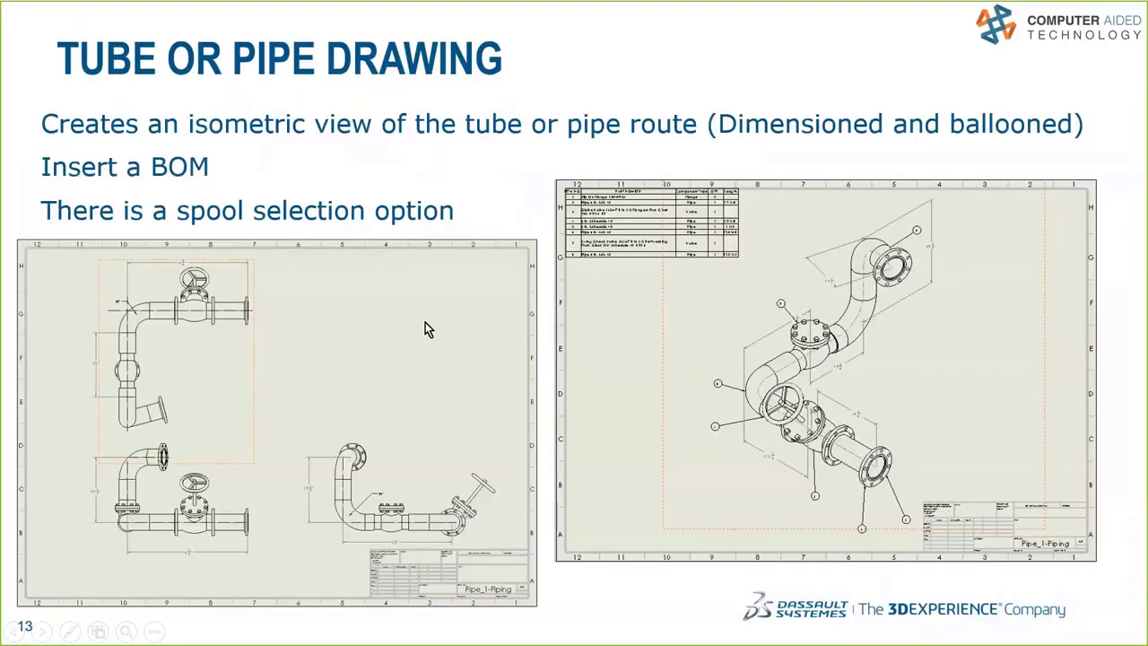
left_click(380, 304)
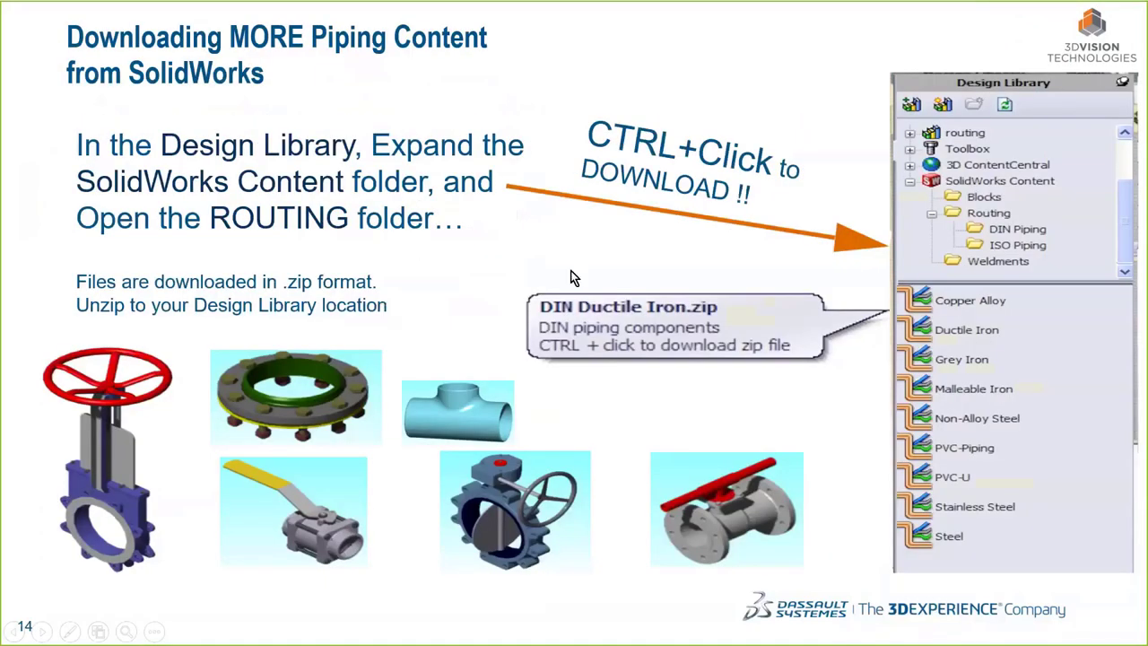